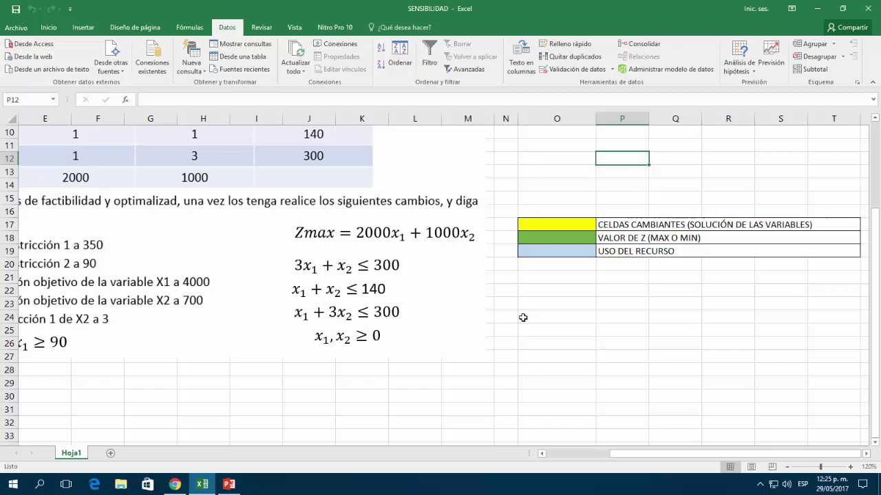
Examine the model table's layout, including the X1 and X2 product headings and the three process constraint rows
drag(550, 172, 780, 237)
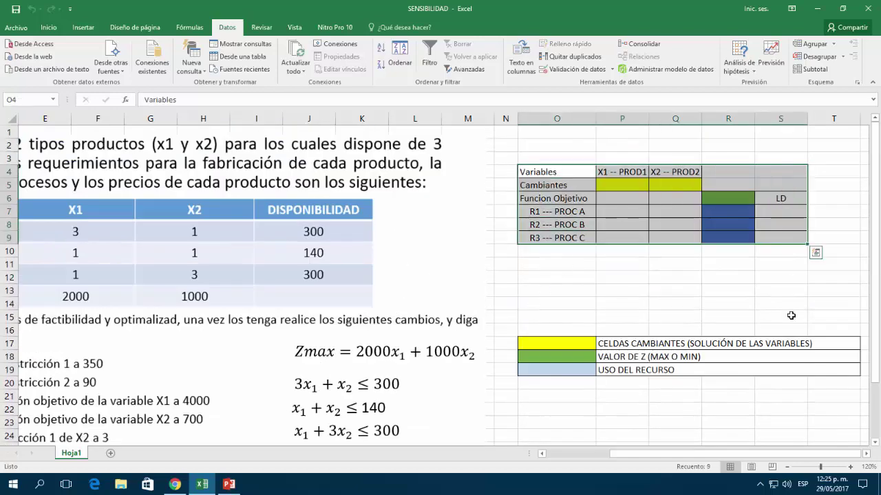
click(850, 467)
click(850, 467)
click(850, 467)
click(850, 467)
click(850, 467)
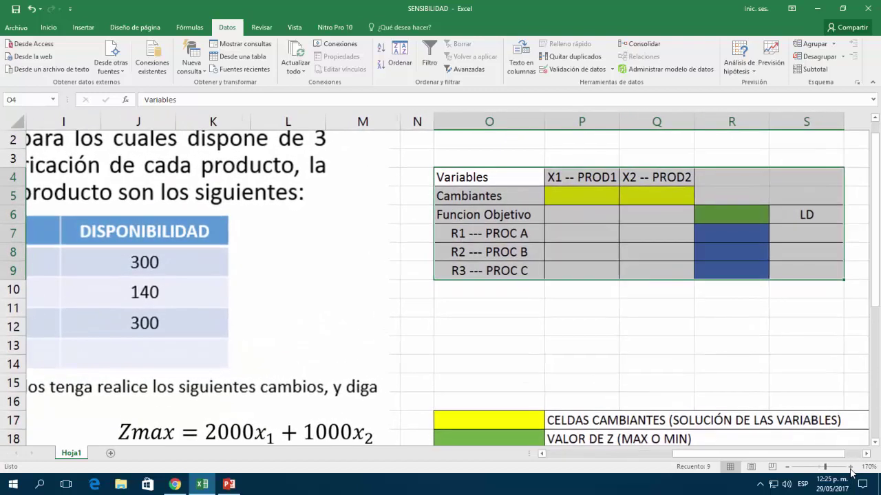
scroll(748, 347, right, 2)
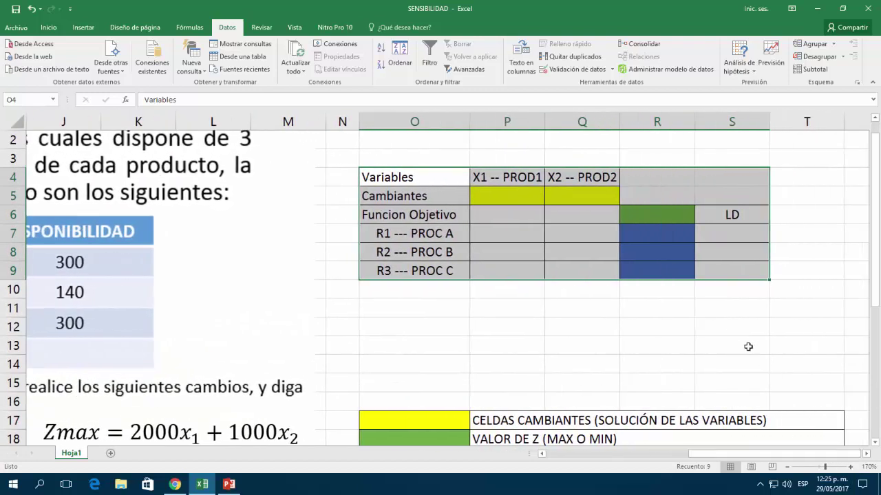
scroll(748, 347, up, 1)
click(640, 344)
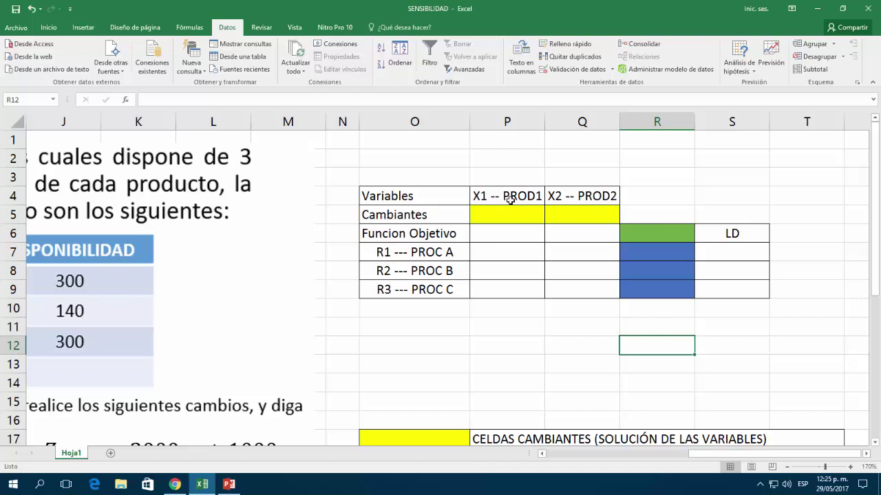
drag(509, 199, 584, 199)
click(411, 256)
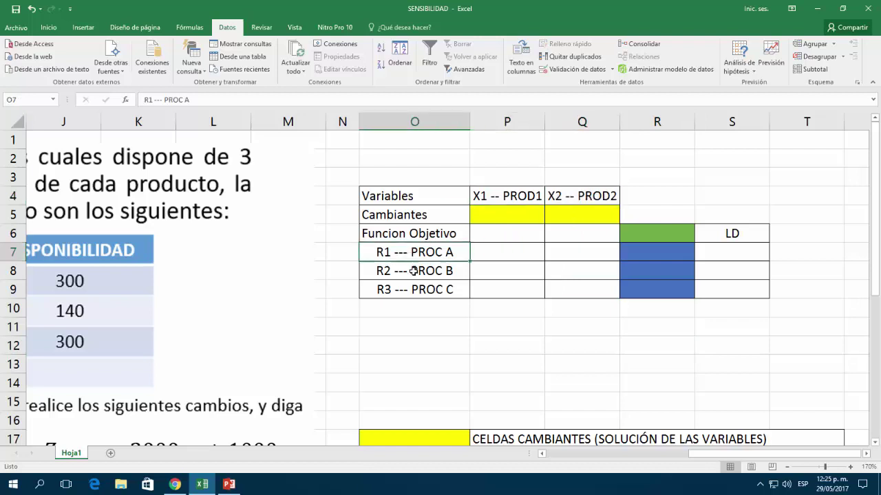
drag(411, 262, 413, 289)
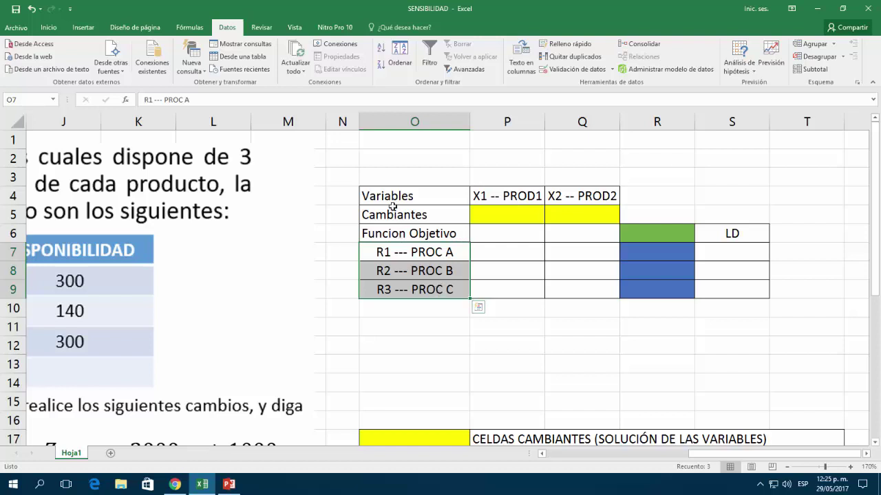
drag(389, 198, 545, 207)
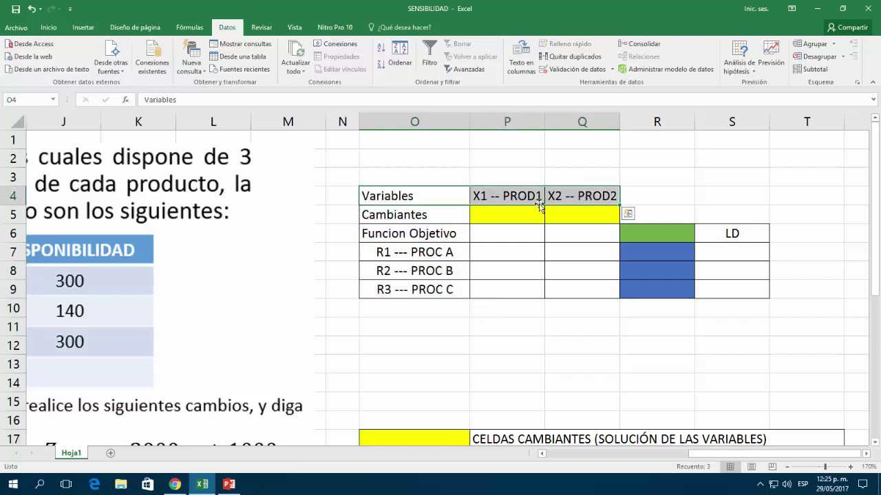
click(557, 197)
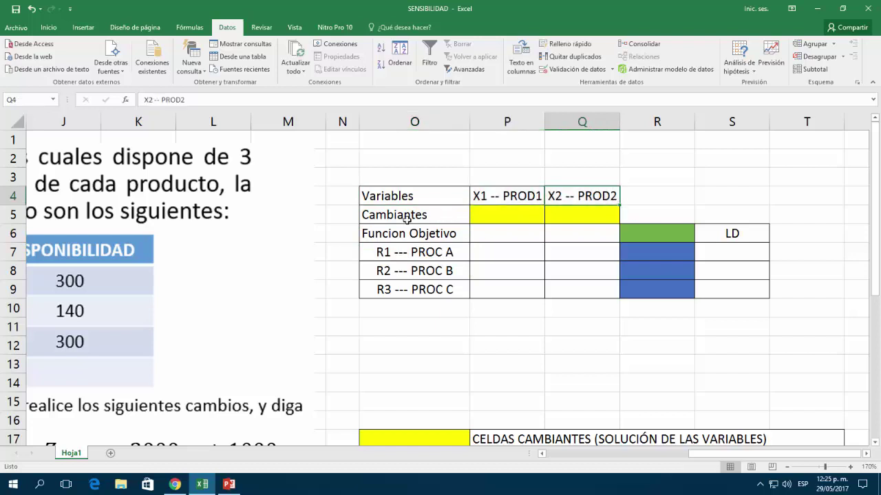
Examine the yellow changing cells, the objective function row, the blue resource-use cells and the LD column of the model table
drag(383, 217, 580, 213)
click(503, 215)
drag(503, 214, 574, 215)
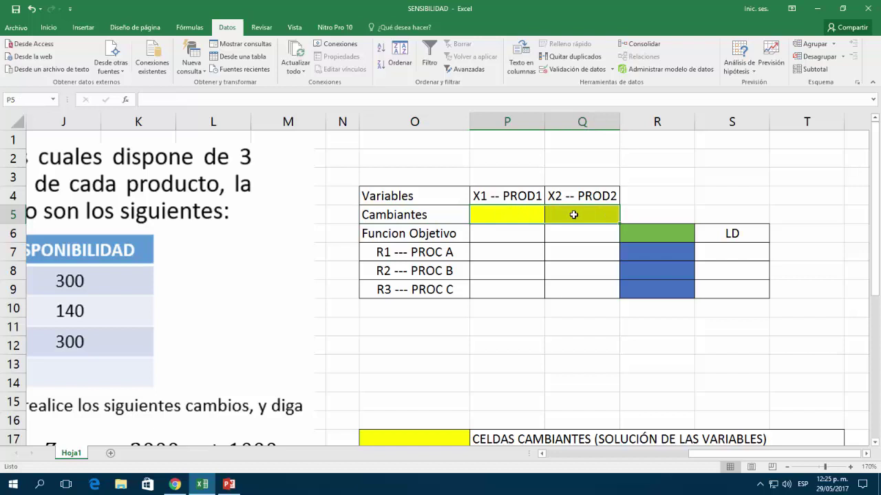
drag(393, 236, 622, 234)
click(654, 234)
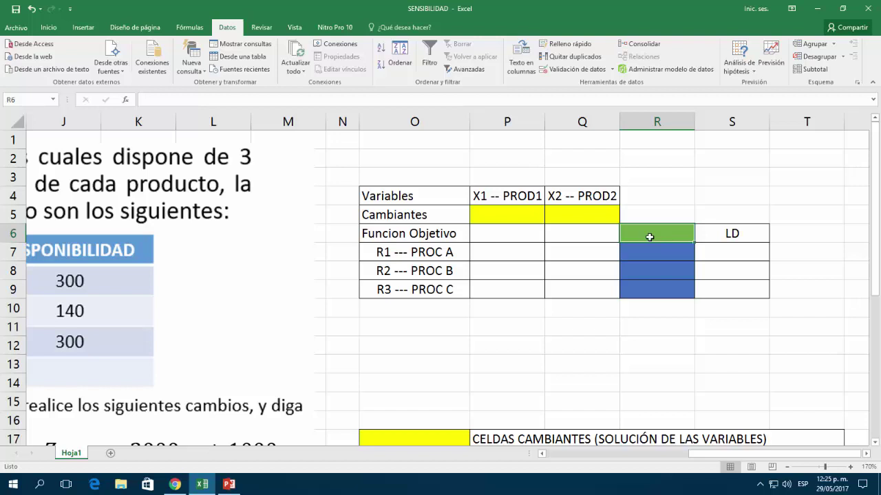
drag(414, 252, 425, 292)
drag(645, 252, 654, 292)
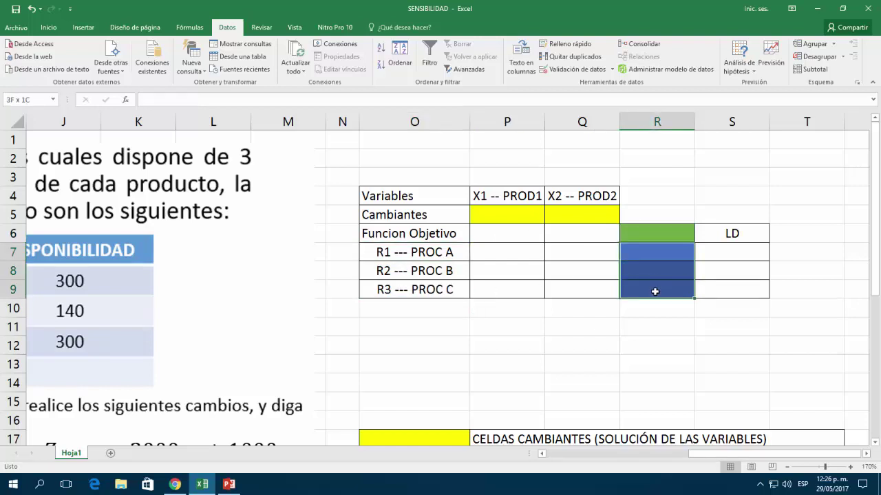
drag(655, 292, 654, 292)
drag(731, 233, 737, 291)
click(727, 232)
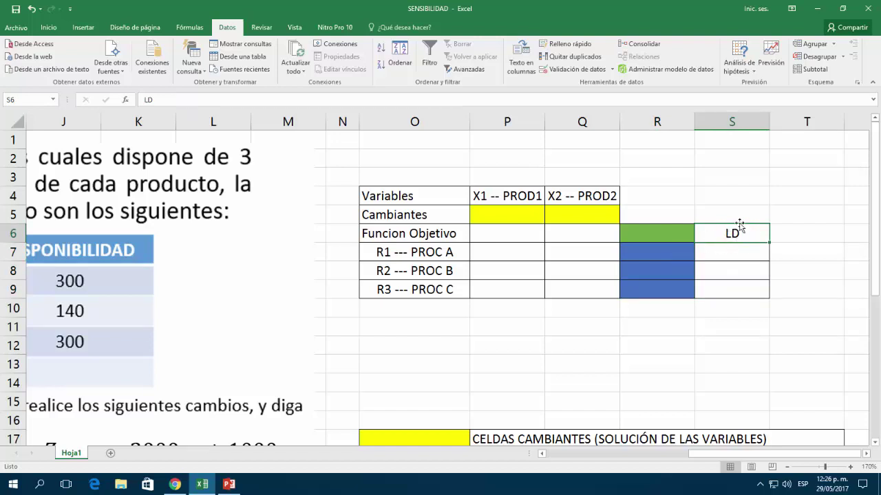
drag(739, 247, 743, 289)
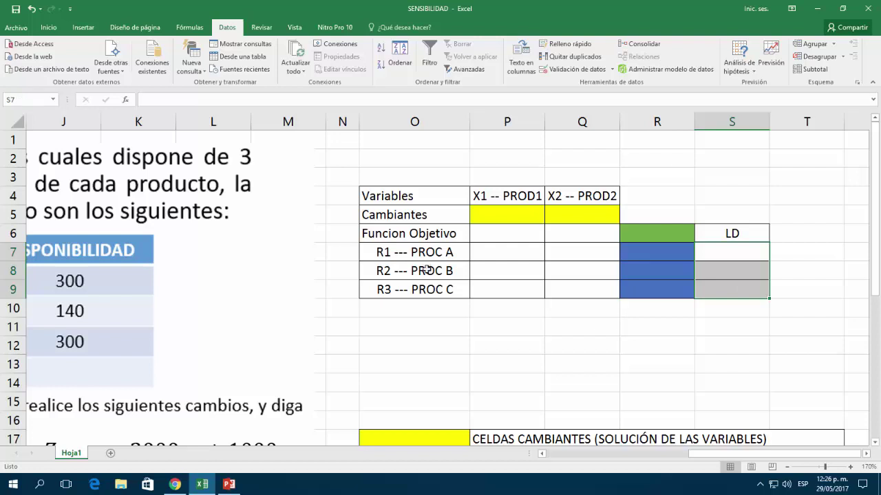
Enter the objective function coefficients 2000 for X1 and 1000 for X2 in P6 and Q6
scroll(425, 282, down, 2)
scroll(426, 291, down, 3)
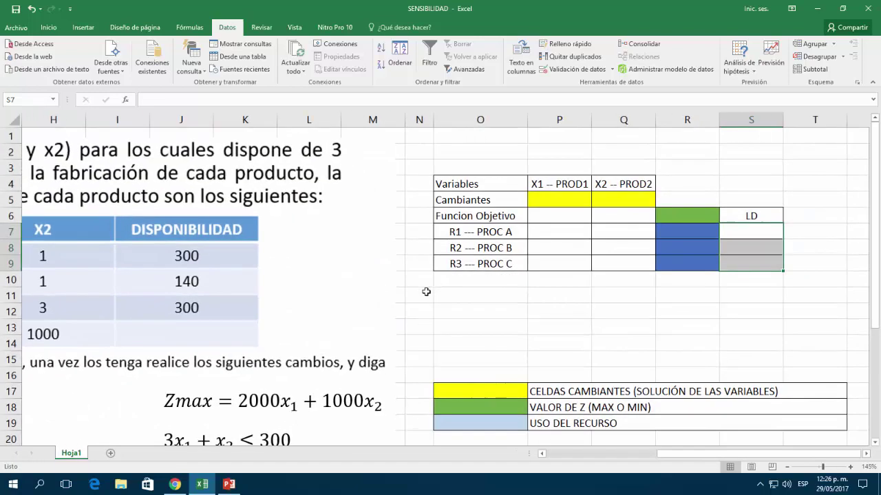
scroll(426, 291, down, 2)
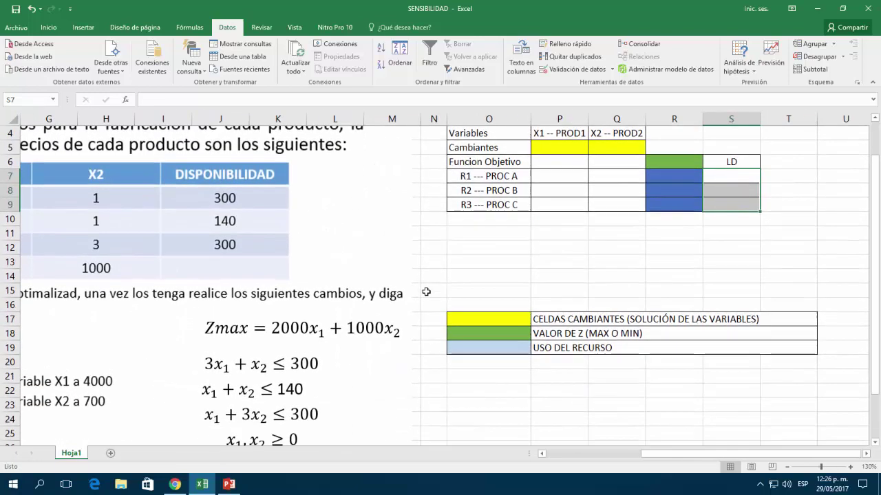
click(787, 467)
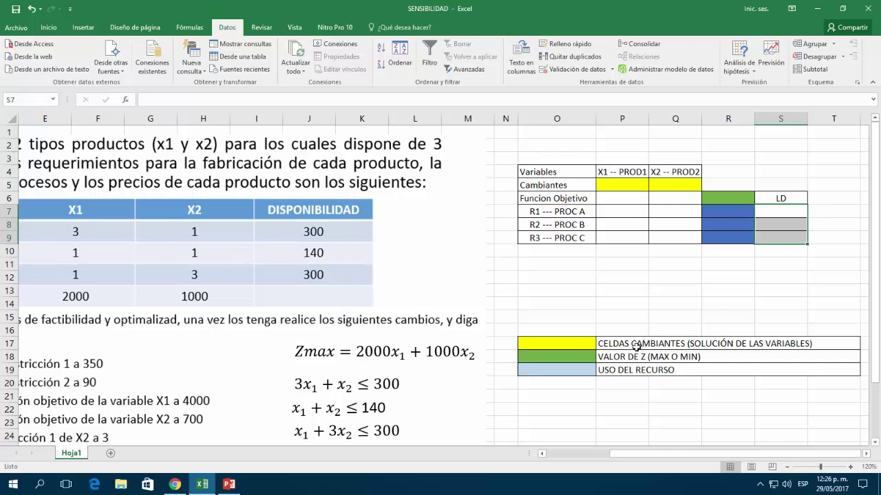
scroll(615, 354, down, 1)
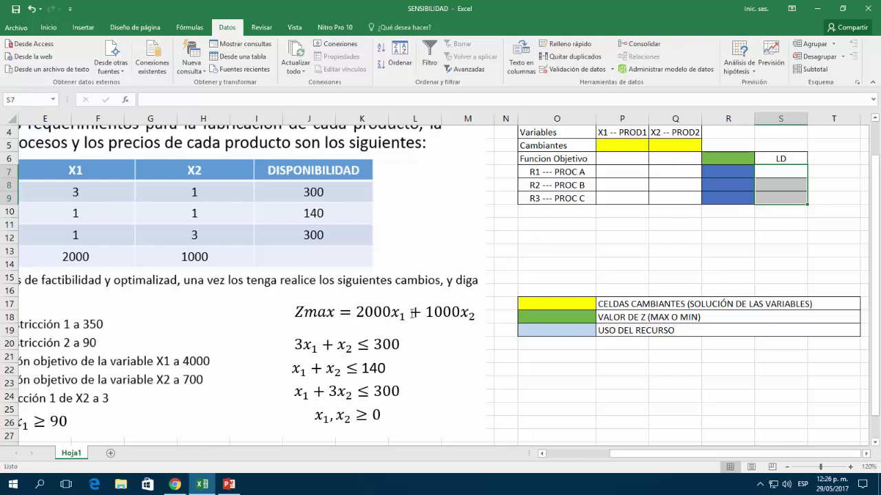
click(627, 160)
text(2000)
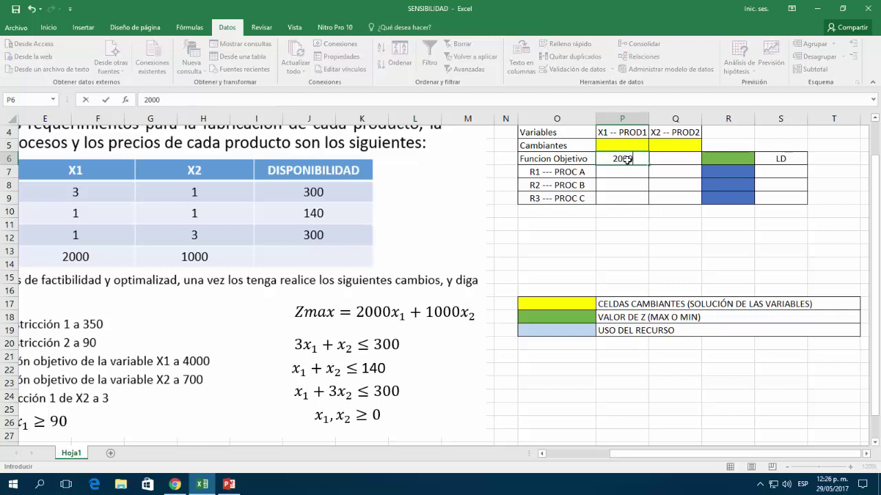
key(Tab)
text(1000)
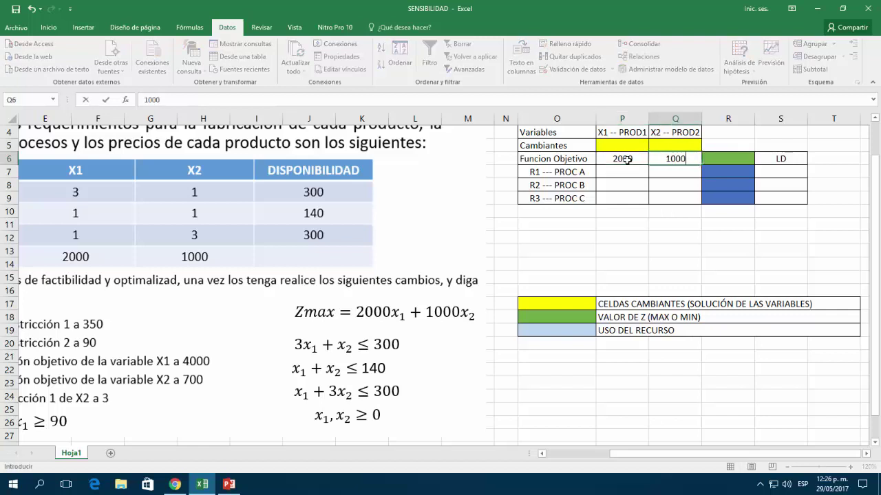
Enter the X1 and X2 coefficients 3 and 1 for PROC A and 1 and 1 for PROC B
click(622, 173)
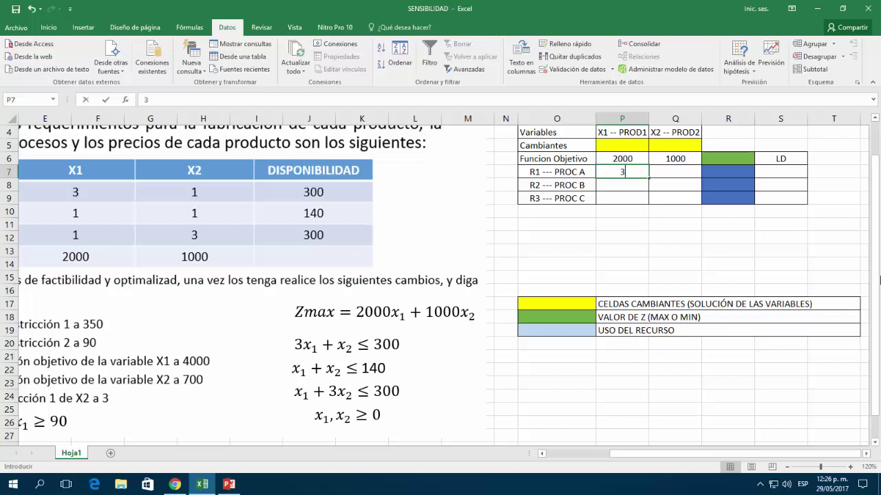
text(3)
key(Tab)
text(1)
key(Return)
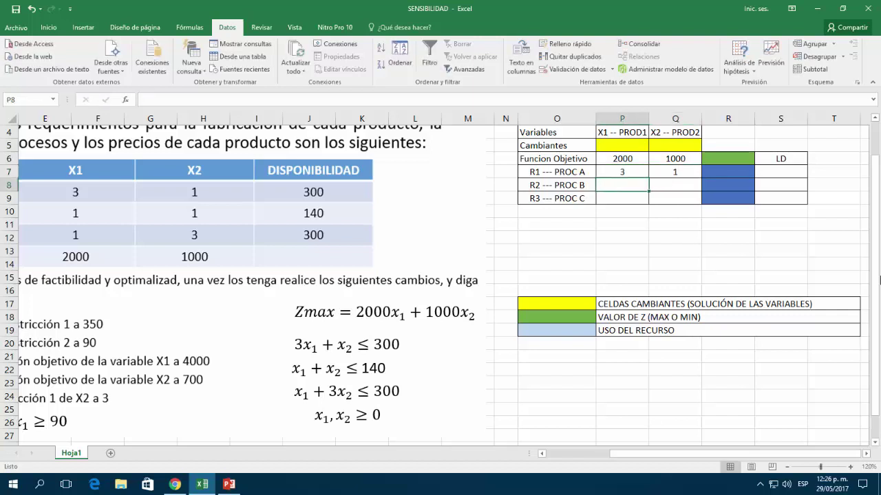
text(1)
key(Tab)
text(1)
key(Down)
Enter the PROC C coefficients 1 for X1 and 3 for X2 in row 9
click(622, 198)
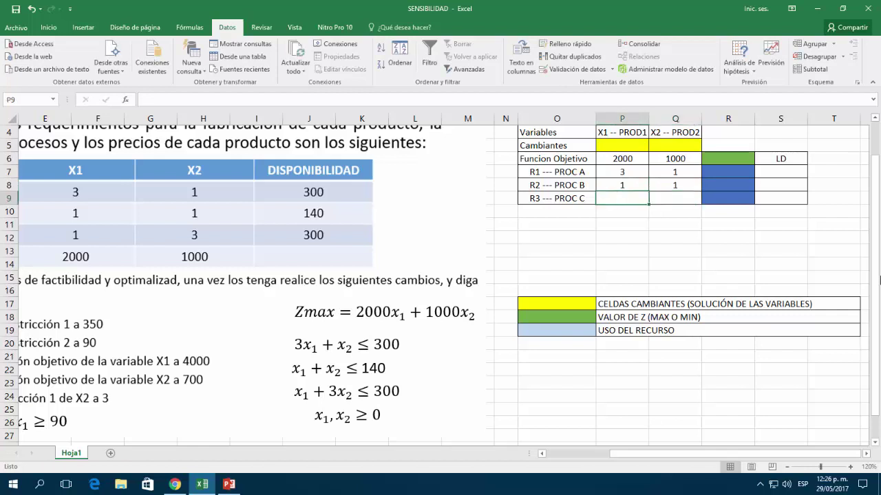
text(1)
key(Tab)
text(3)
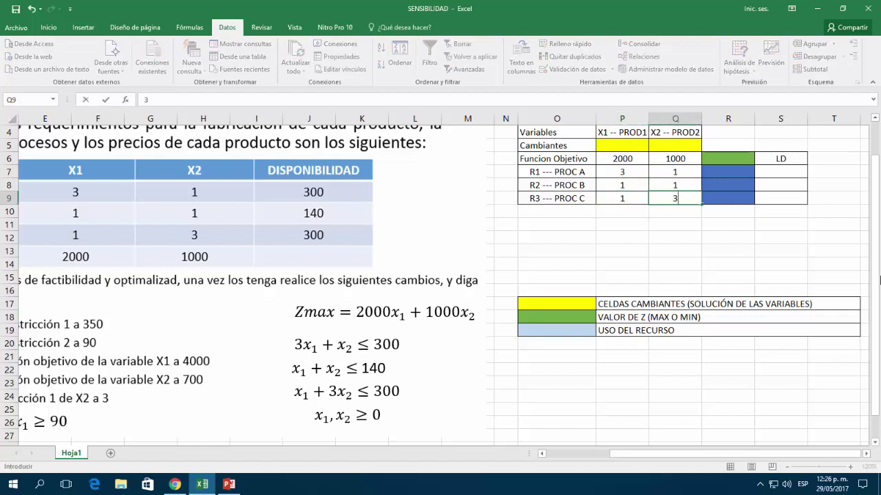
key(Tab)
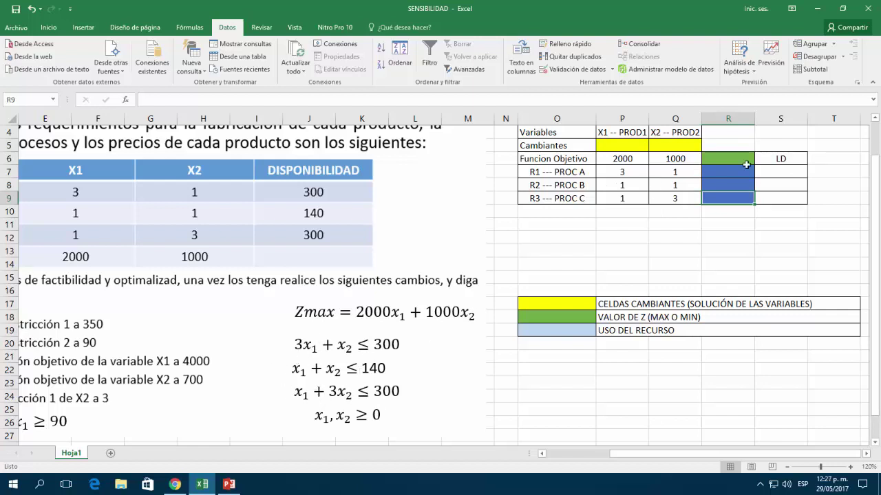
Fill the LD column with the resource limits 300, 140 and 300 for processes A, B and C
click(779, 172)
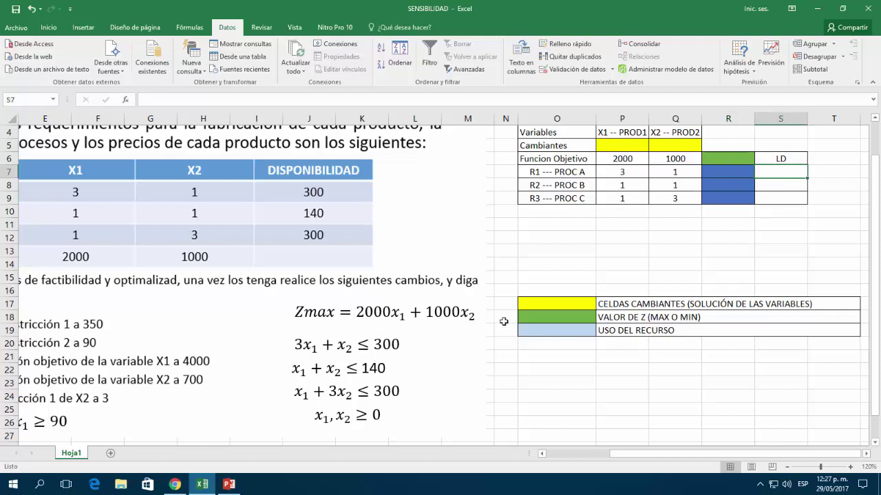
text(300)
key(Return)
text(140)
key(Return)
text(300)
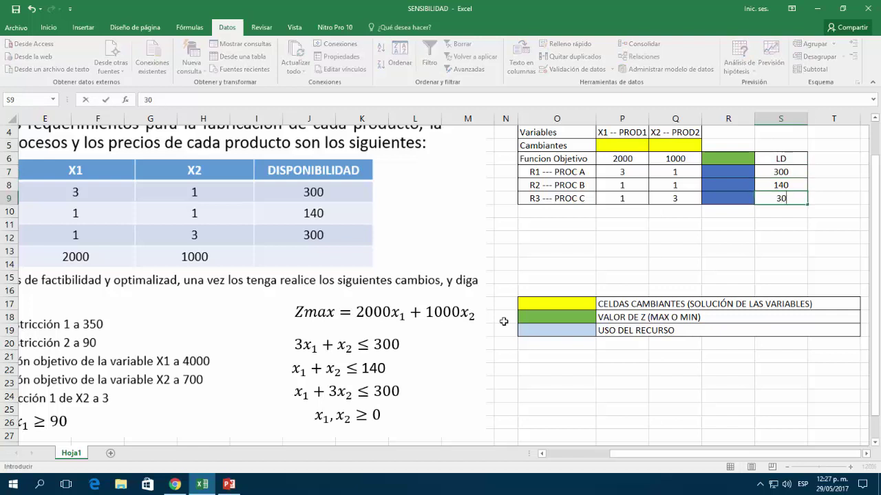
key(Return)
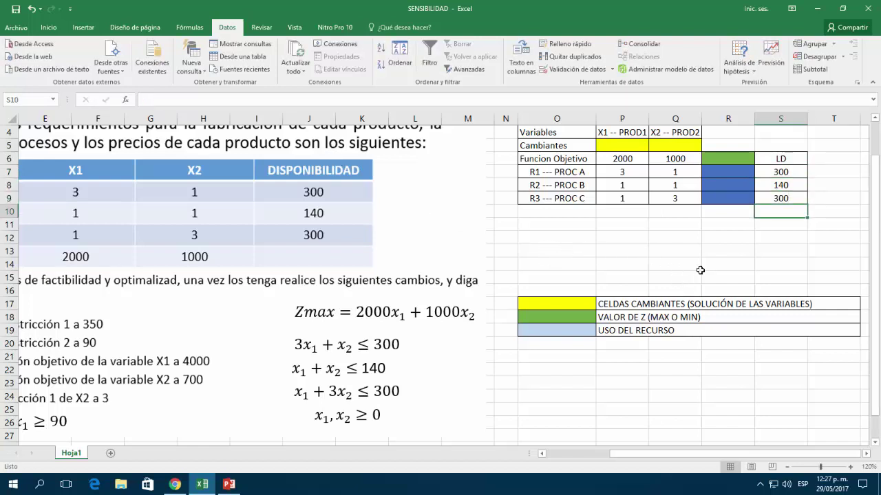
Start a SUMAPRODUCTO formula in the green objective cell R6 with the coefficients P6:Q6 as the first array
scroll(721, 291, up, 1)
click(850, 467)
click(850, 468)
click(850, 467)
drag(816, 454, 832, 459)
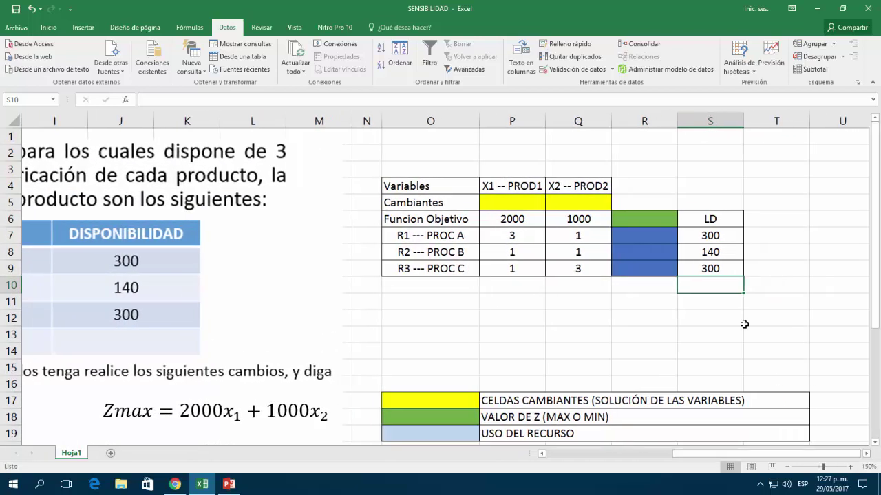
drag(634, 217, 642, 268)
click(640, 219)
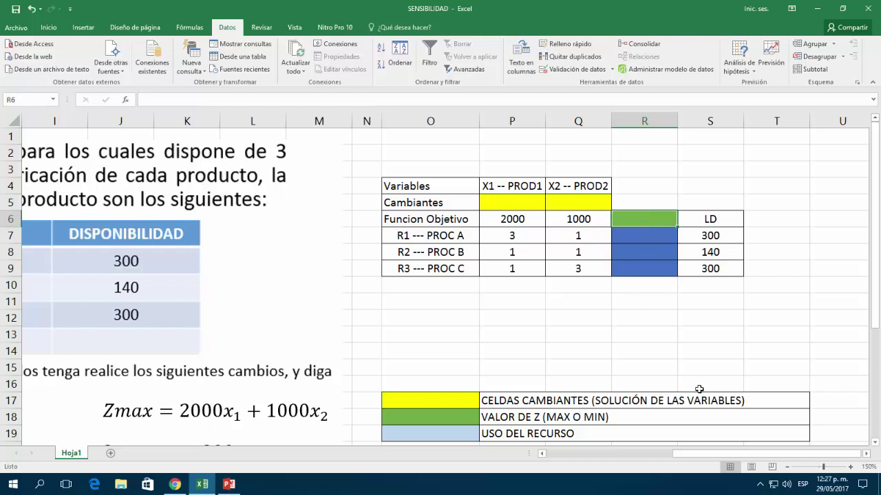
text(+)
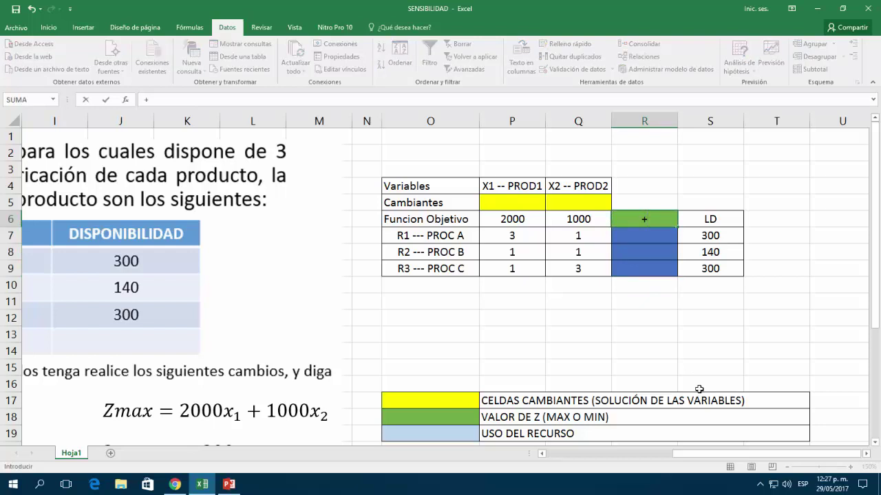
text(sumaprod)
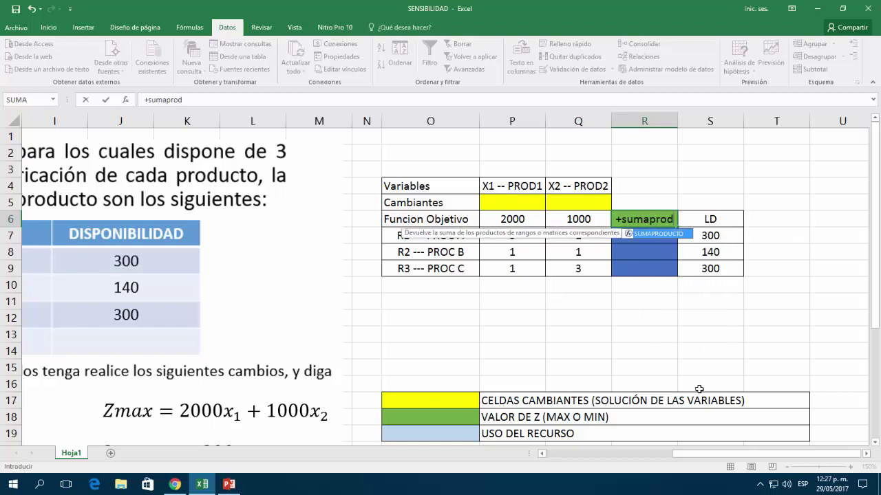
double_click(648, 234)
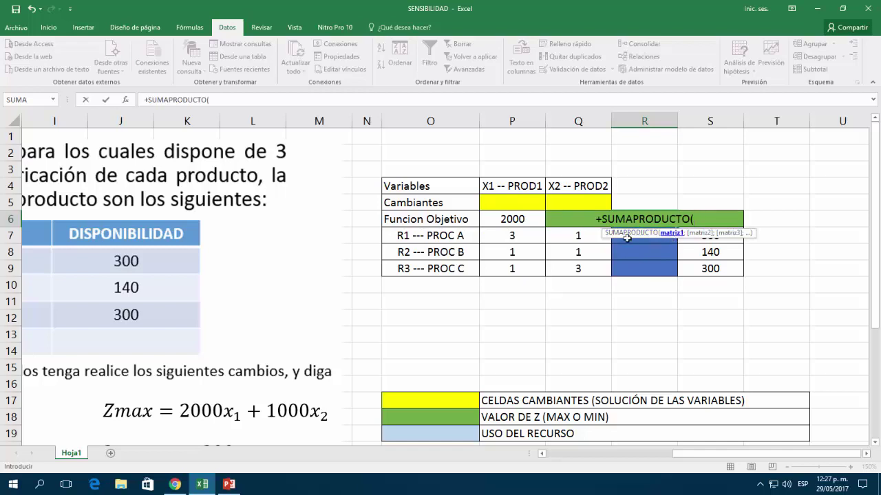
drag(495, 219, 570, 221)
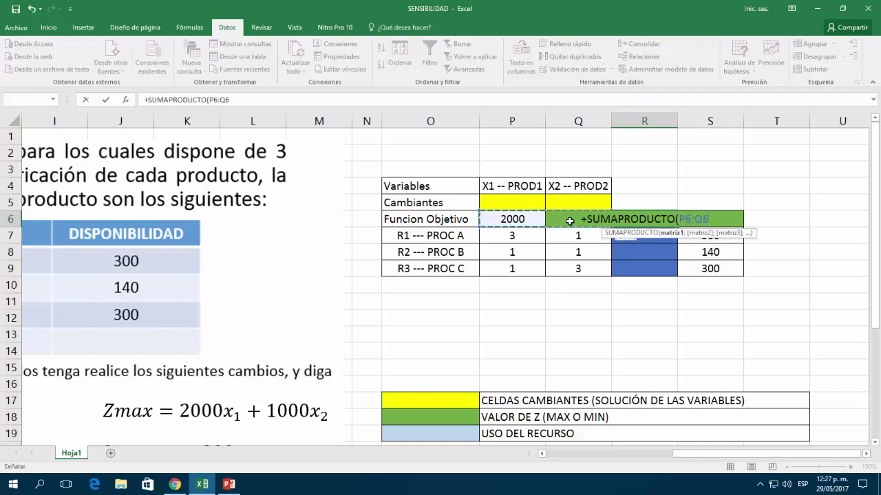
drag(570, 221, 569, 221)
Complete the SUMAPRODUCTO formula in R6 with the changing cells as the absolute second array $P$5:$Q$5
text(;)
drag(507, 201, 576, 197)
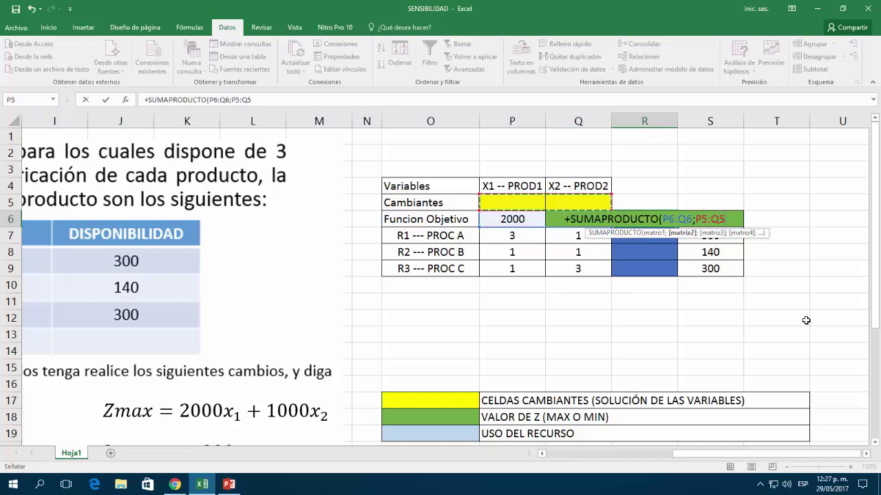
key(F4)
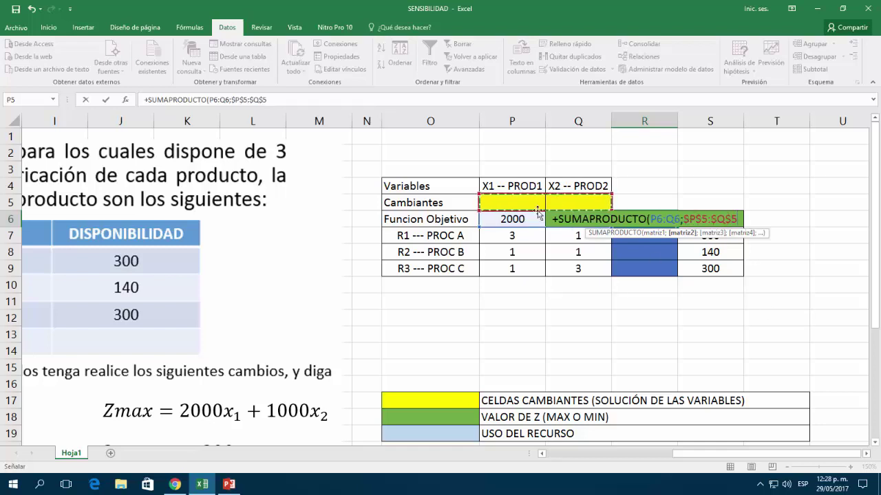
key(Left)
key(Left)
key(Left)
key(Left)
key(Left)
key(Left)
key(Left)
key(Left)
key(Left)
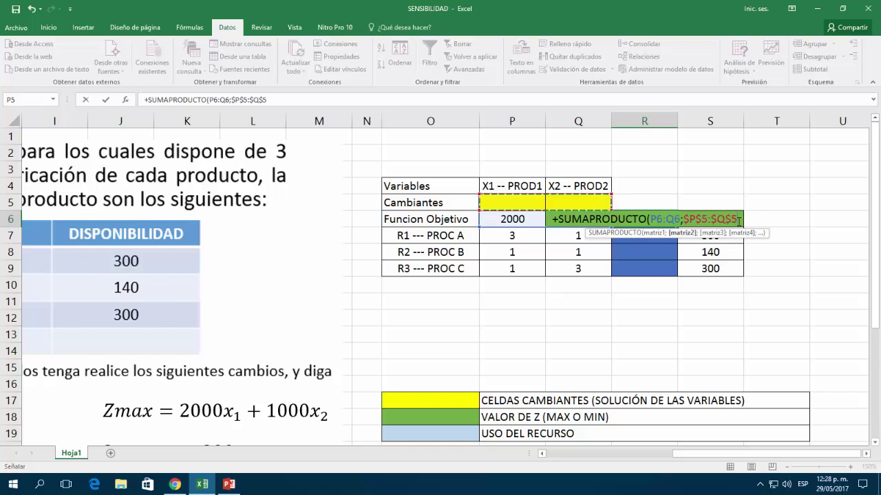
text())
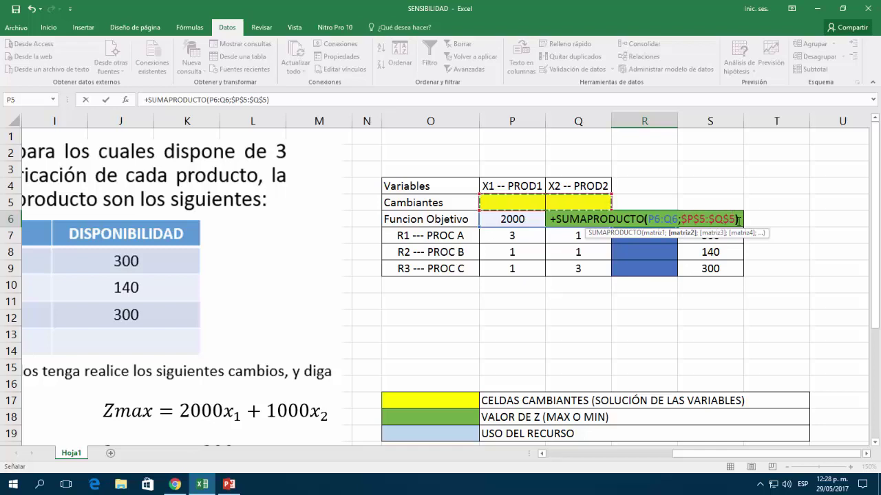
key(Return)
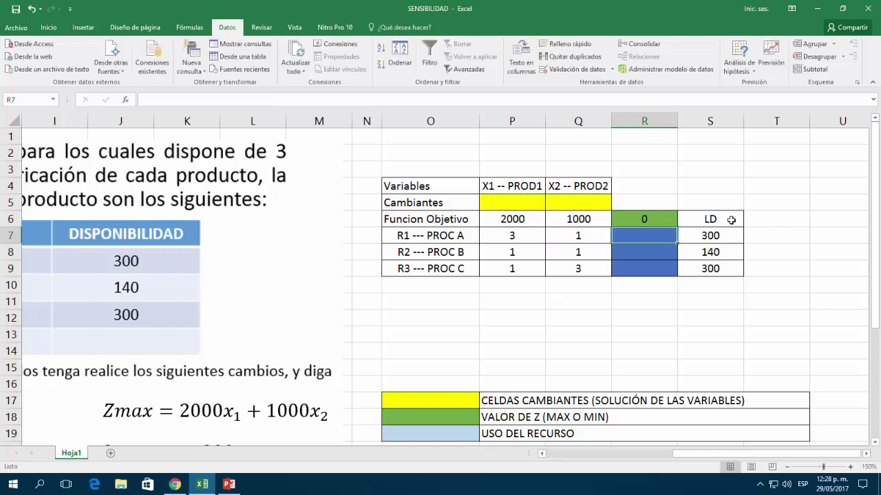
Copy the SUMAPRODUCTO formula from R6 down through the resource-usage cells R7:R9
click(641, 218)
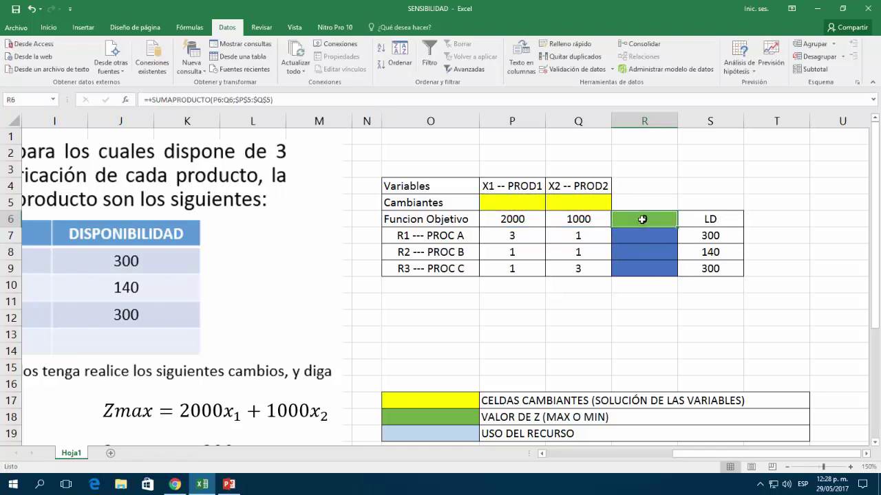
drag(679, 228, 678, 276)
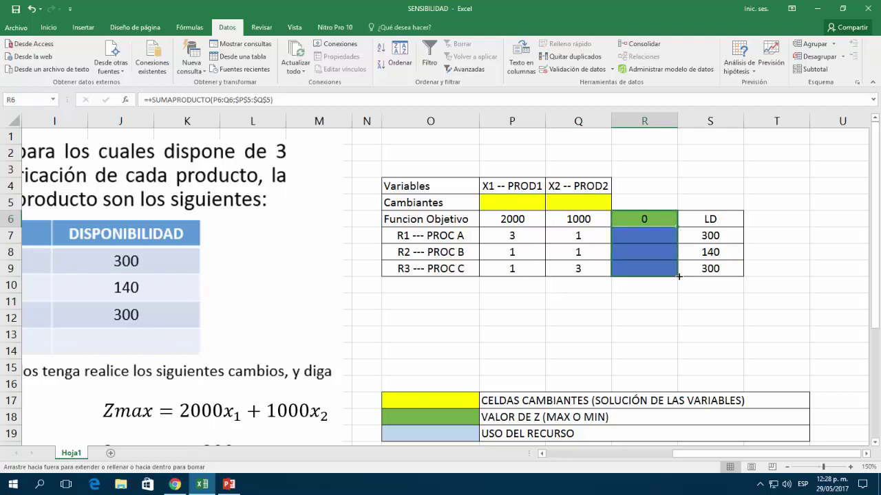
drag(678, 276, 679, 276)
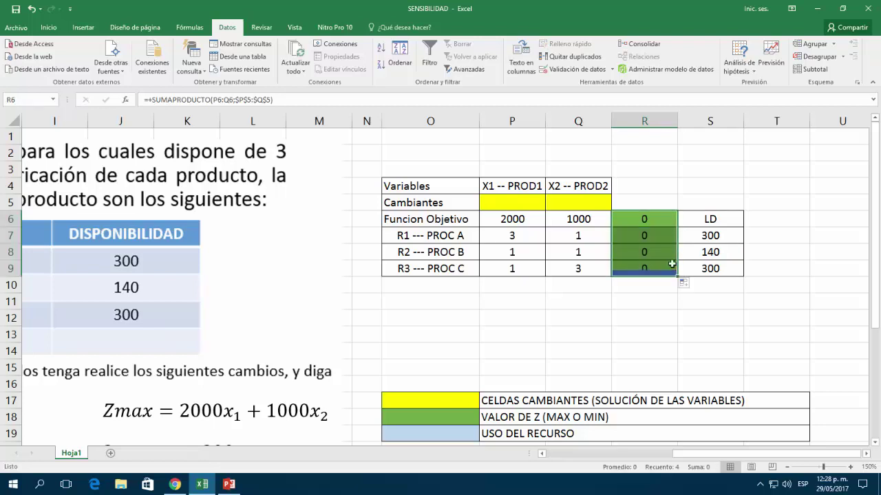
Examine the cell references in the copied SUMAPRODUCTO formulas in column R, row by row
click(648, 235)
key(F2)
key(Return)
key(F2)
key(Return)
key(F2)
key(Escape)
key(Up)
key(Up)
key(Up)
key(Up)
key(Down)
key(F2)
key(Escape)
key(Down)
key(F2)
key(Escape)
key(Down)
key(F2)
key(Escape)
key(Escape)
key(Down)
key(F2)
key(Escape)
Recolour the resource-usage cells R7:R9 with the standard blue fill
drag(651, 235, 650, 271)
click(48, 27)
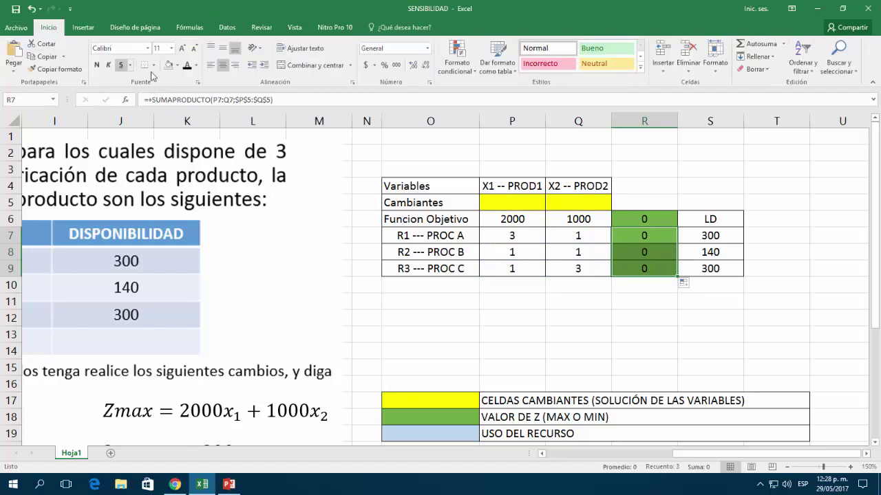
click(177, 65)
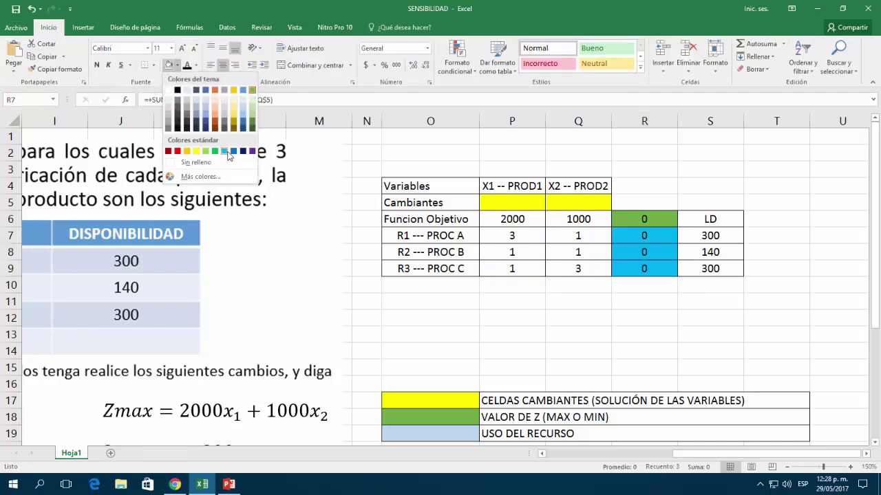
click(233, 151)
click(585, 370)
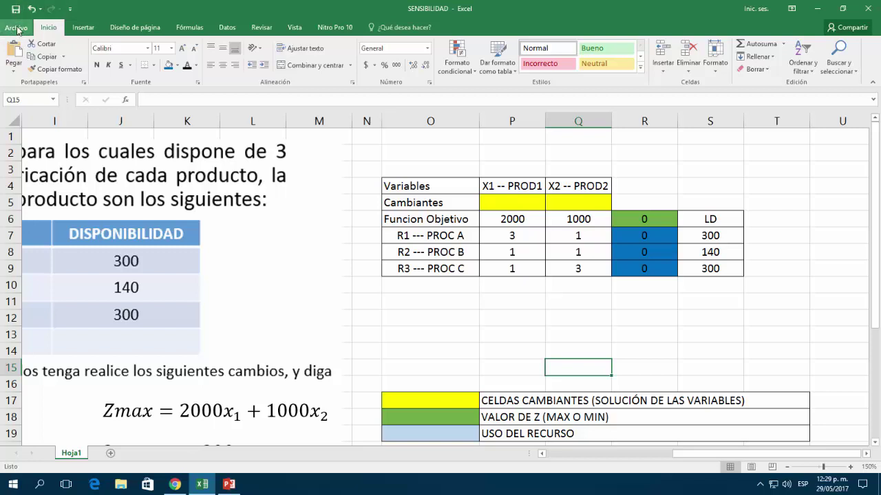
Enable the Solver add-in through the Excel add-ins settings
click(17, 29)
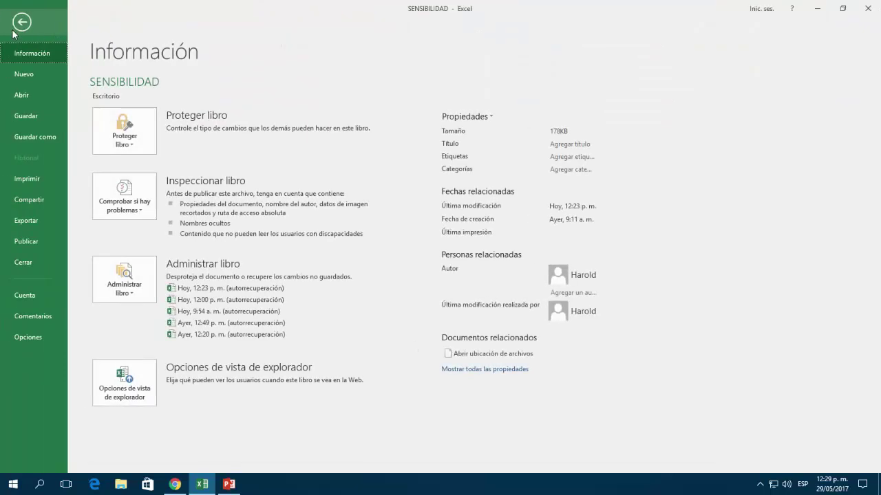
click(27, 342)
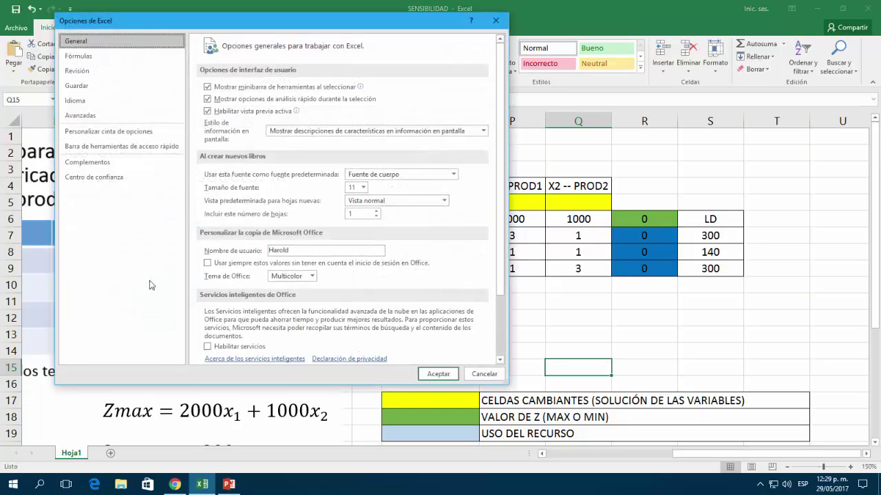
click(101, 166)
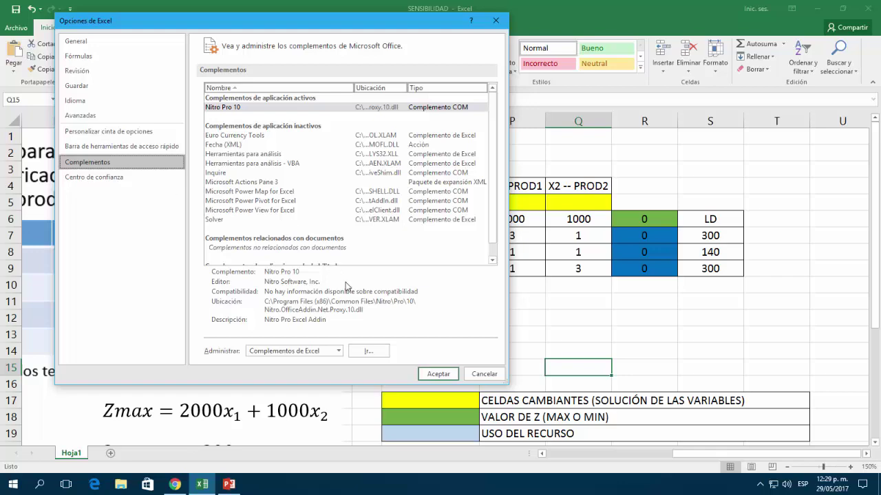
click(369, 352)
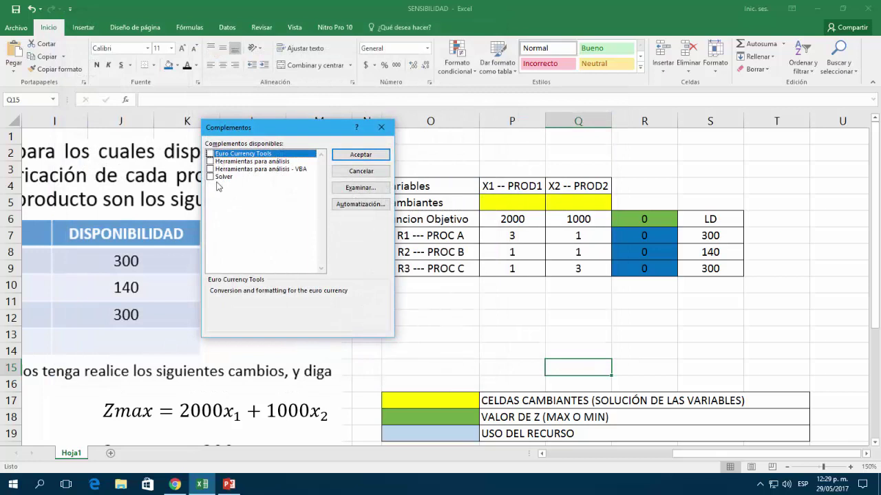
click(227, 177)
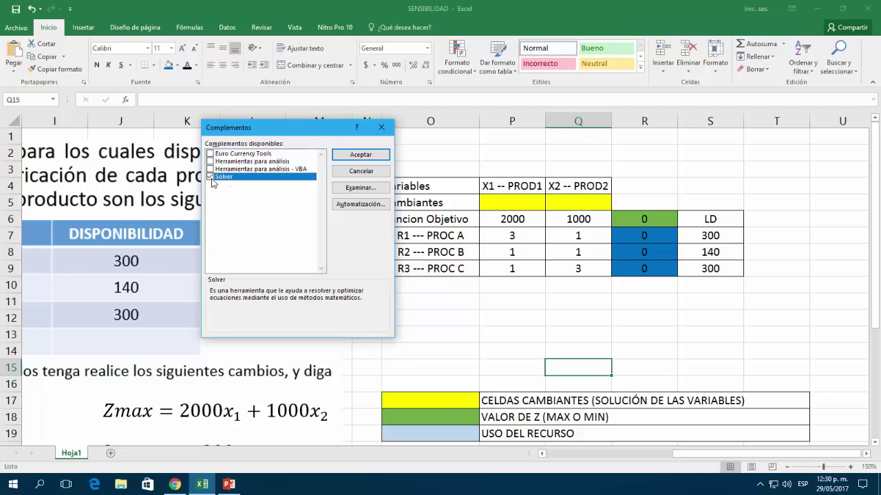
click(359, 156)
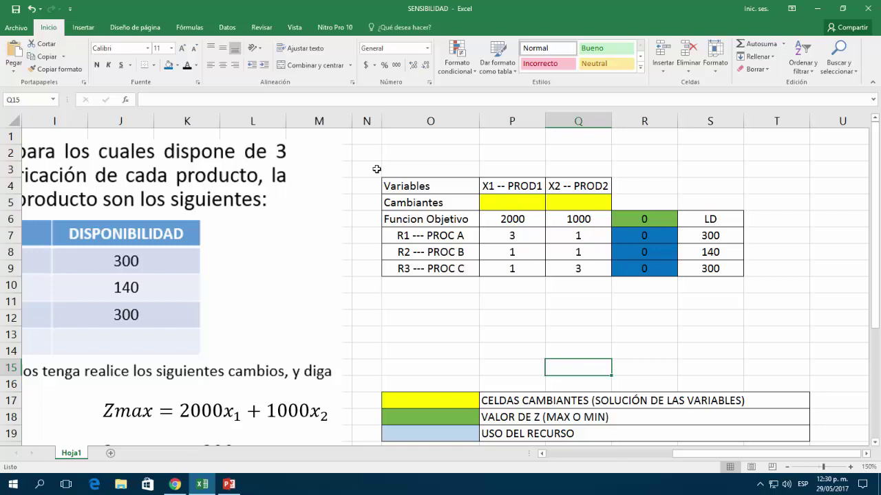
Open Solver and set the objective to cell $R$6 with maximisation (Máx)
click(222, 30)
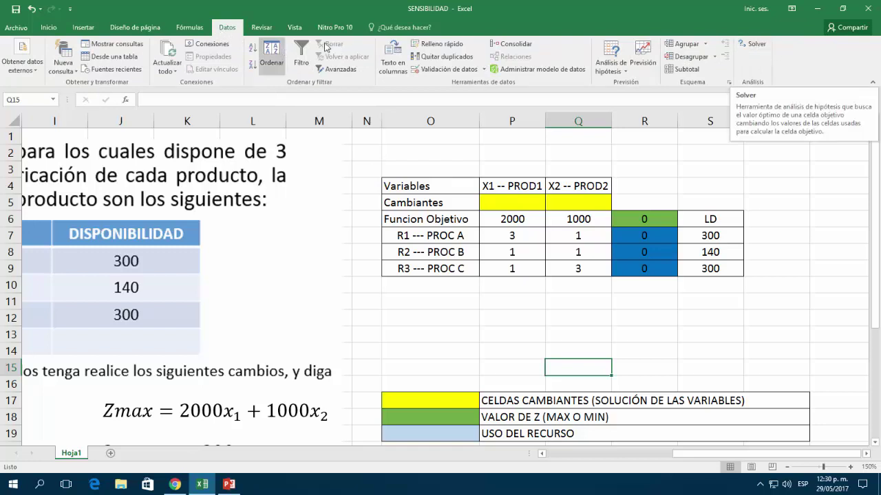
click(755, 45)
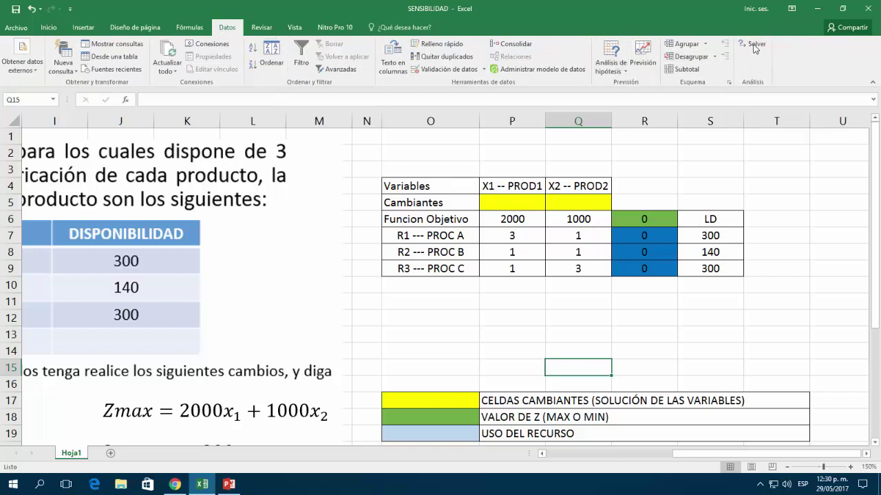
drag(325, 81, 246, 74)
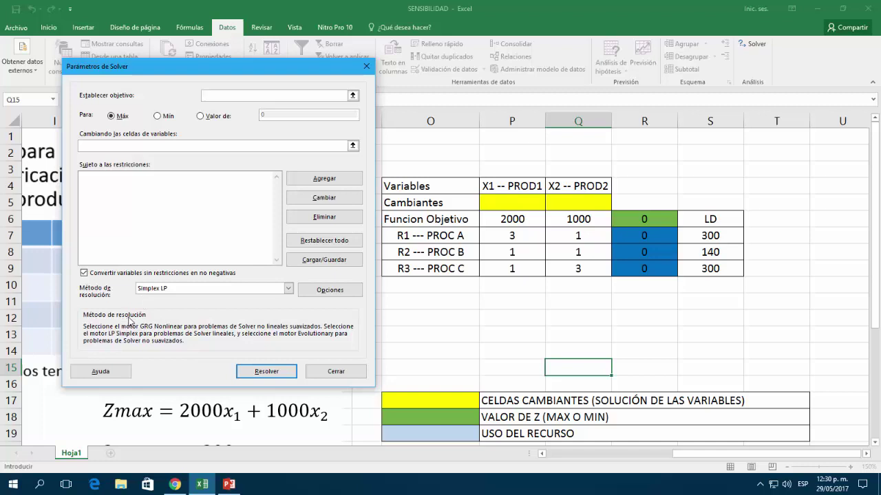
click(352, 97)
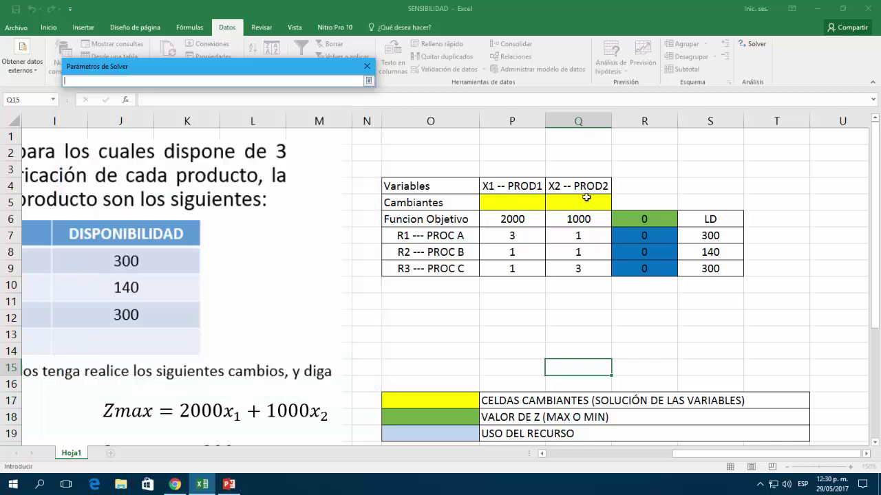
click(641, 220)
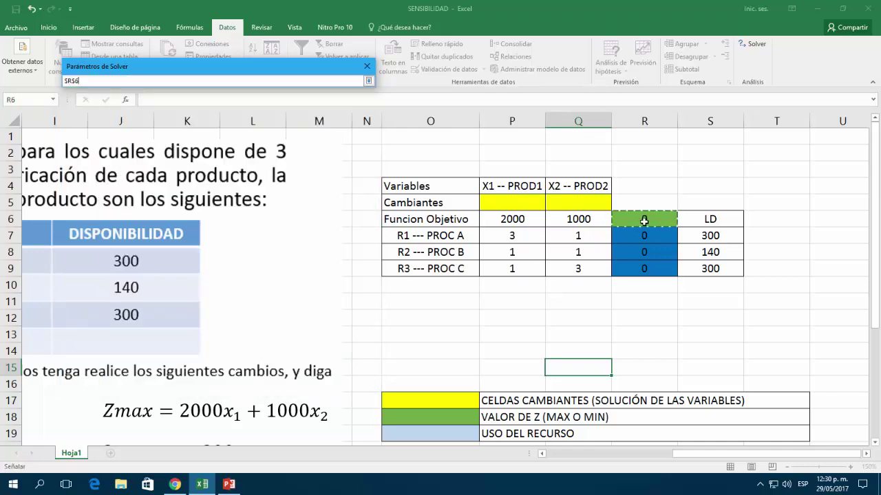
click(368, 81)
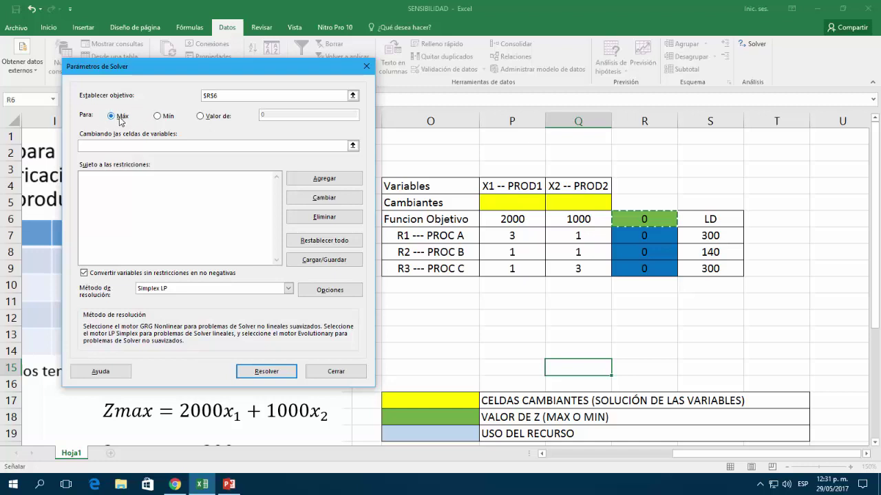
click(158, 119)
click(112, 117)
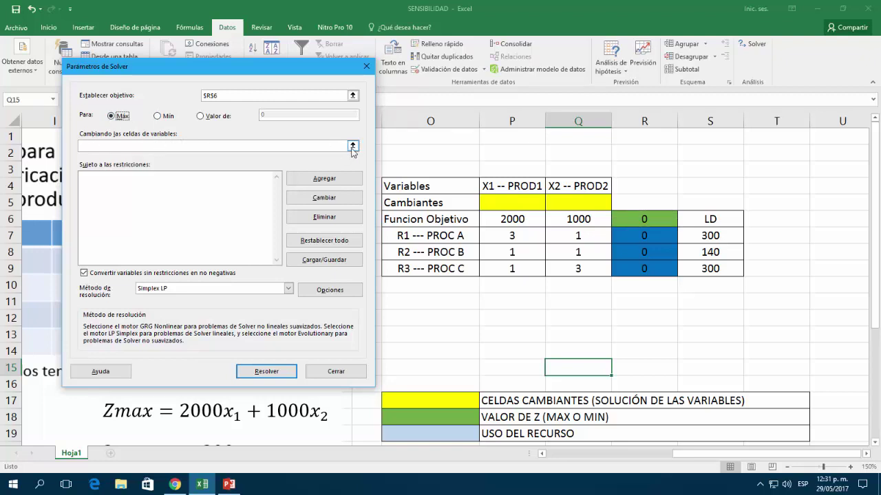
Set Solver's variable cells to the yellow changing cells $P$5:$Q$5
click(352, 145)
drag(486, 200, 588, 204)
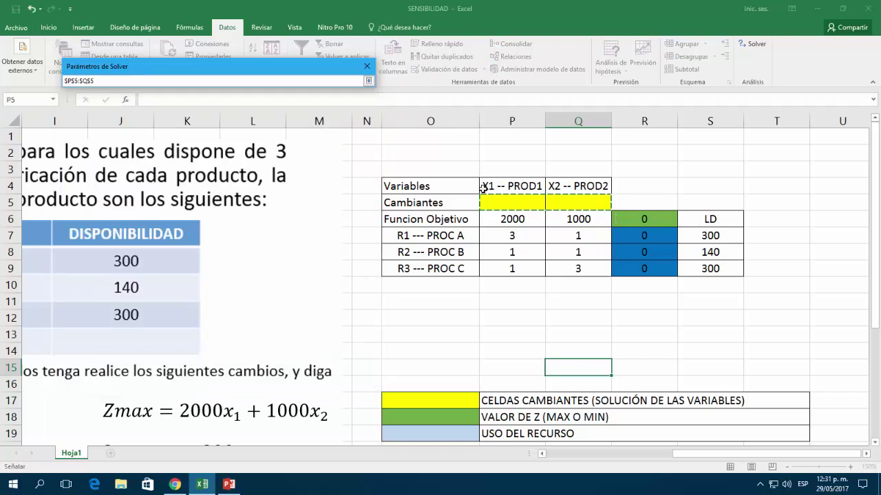
click(368, 81)
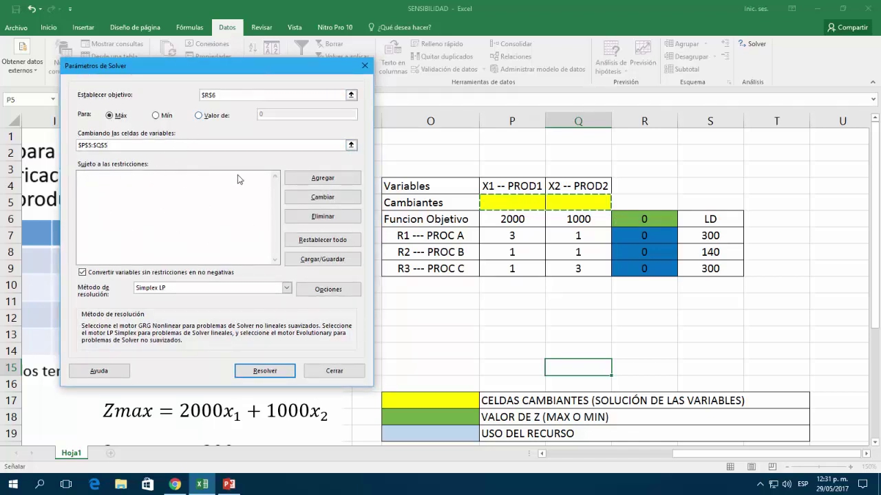
Start a new Solver constraint, check the problem's inequalities on the sheet and choose the <= operator
click(324, 178)
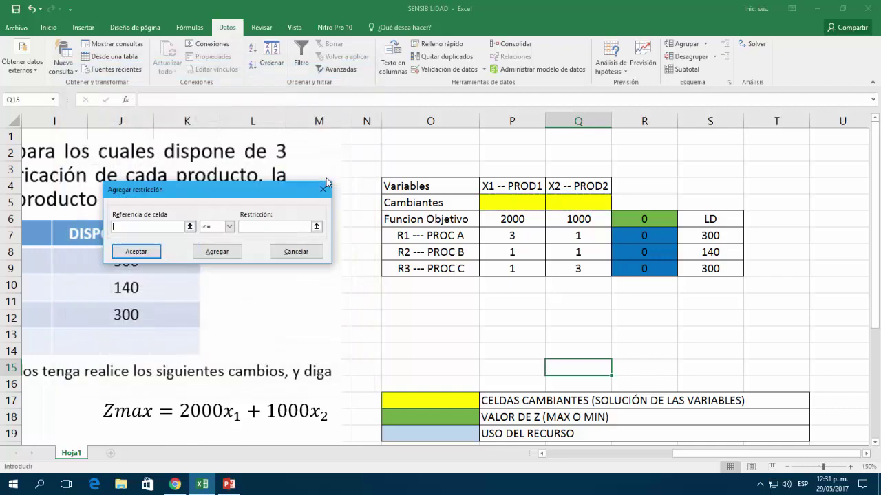
drag(259, 186, 567, 297)
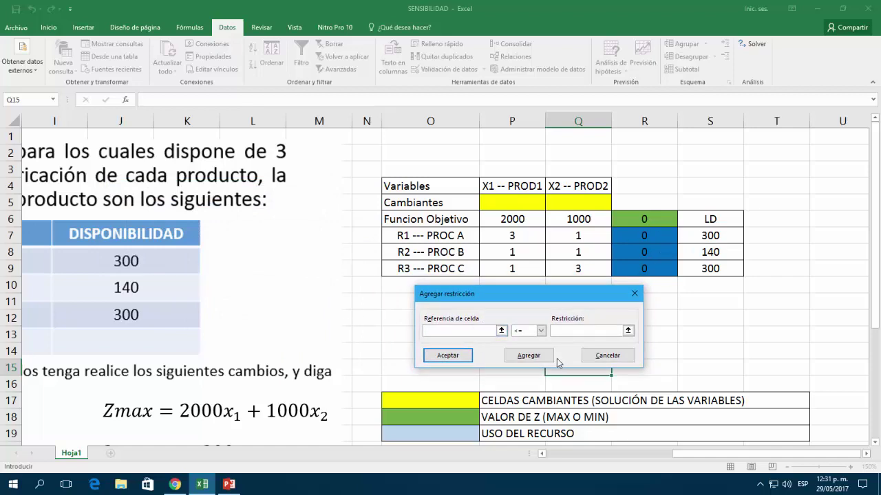
scroll(363, 346, down, 3)
scroll(359, 346, up, 2)
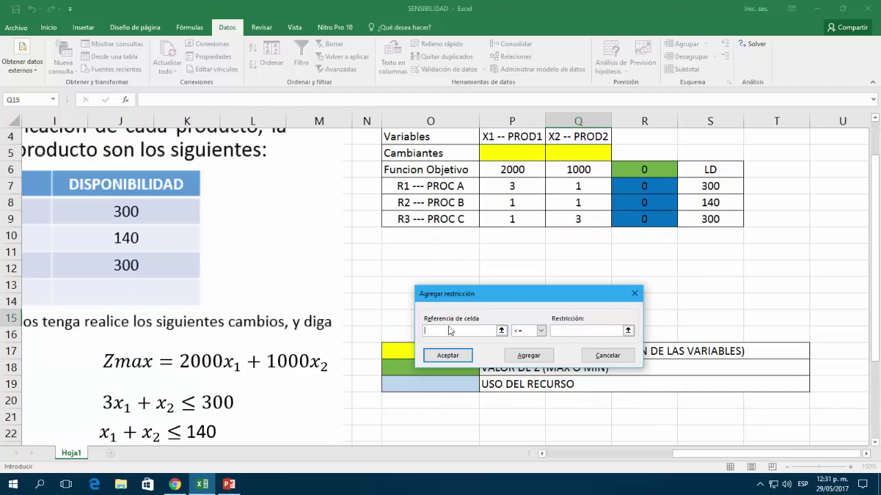
drag(536, 296, 534, 264)
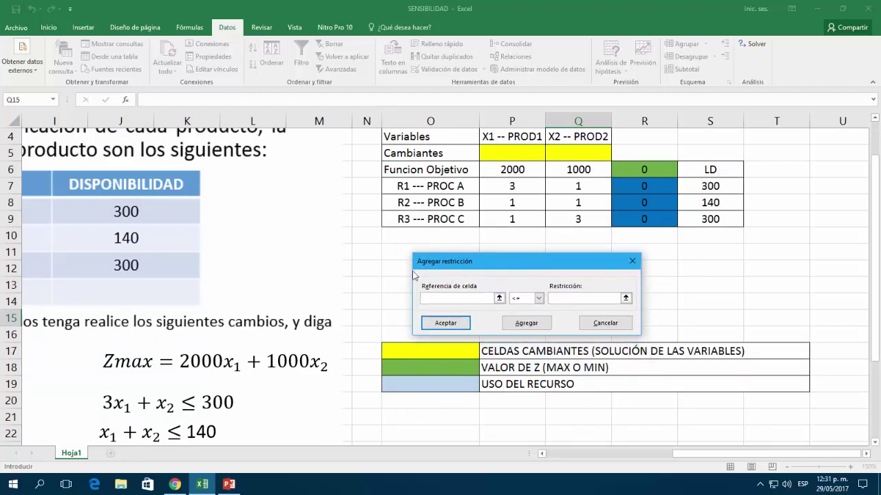
scroll(405, 269, down, 2)
scroll(404, 268, up, 1)
scroll(406, 269, down, 1)
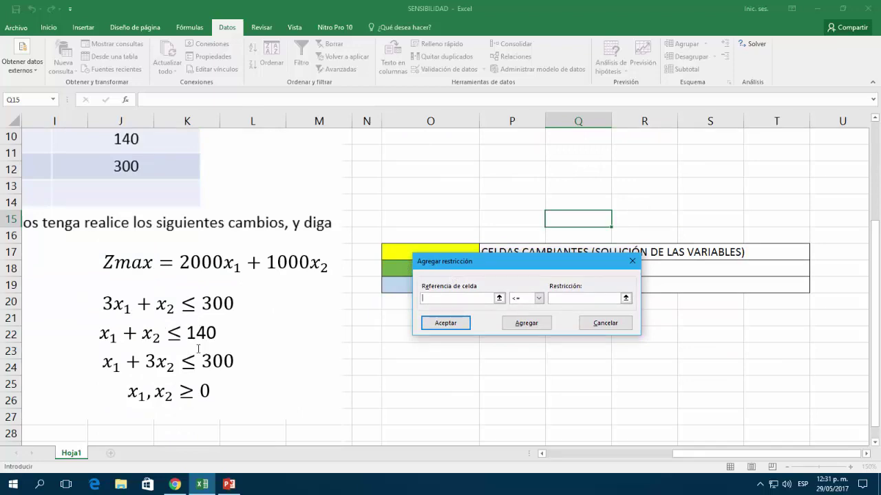
scroll(357, 340, up, 3)
drag(490, 269, 488, 304)
click(536, 333)
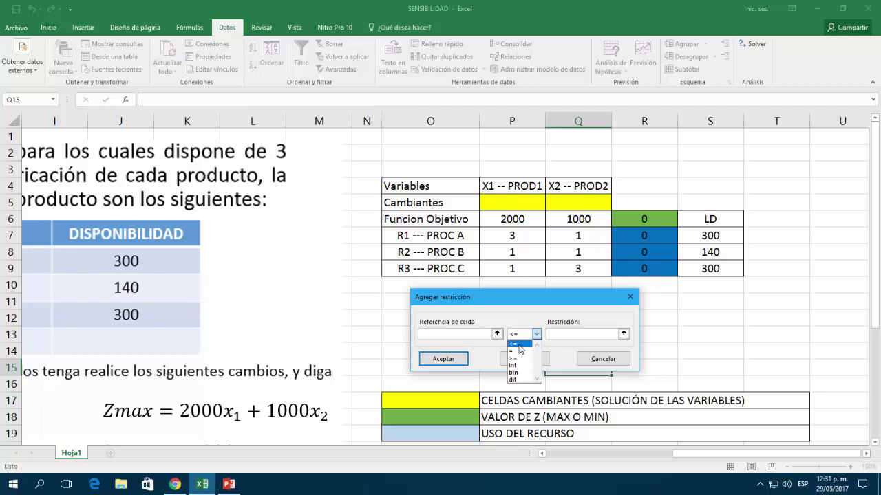
click(518, 313)
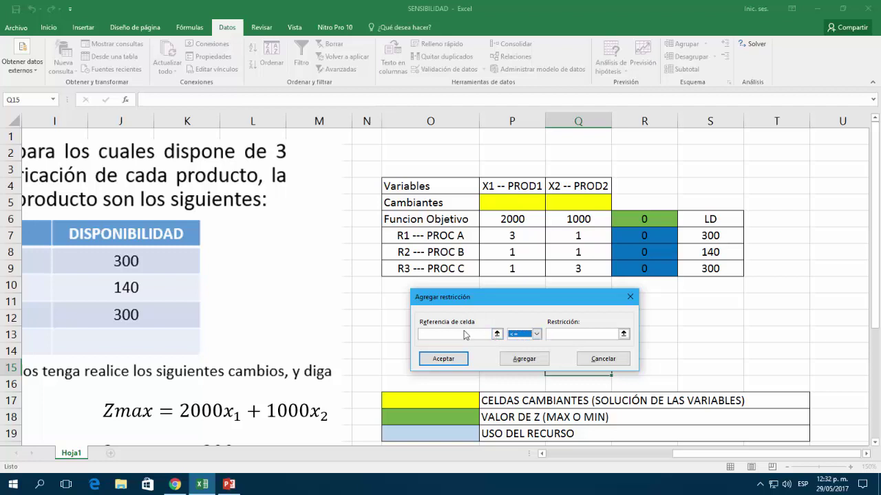
Define the Solver constraint $R$7:$R$9 <= $S$7:$S$9 and accept it
click(497, 334)
drag(657, 235, 656, 269)
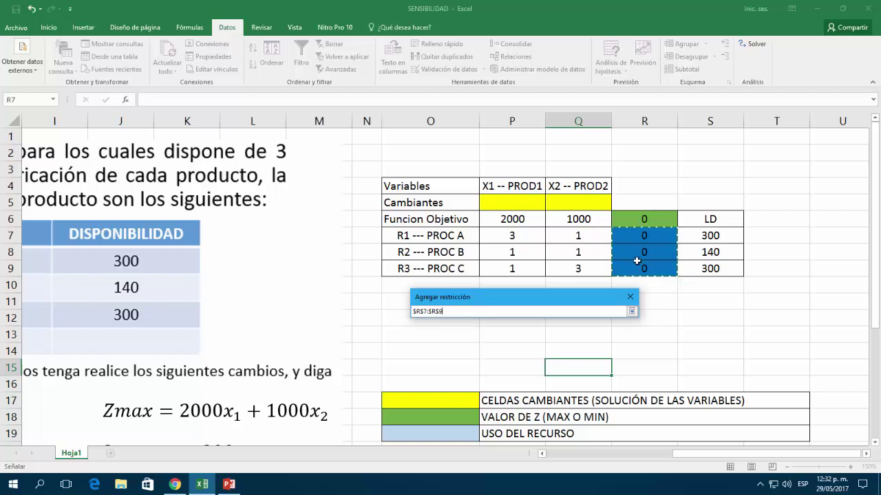
click(630, 311)
click(537, 335)
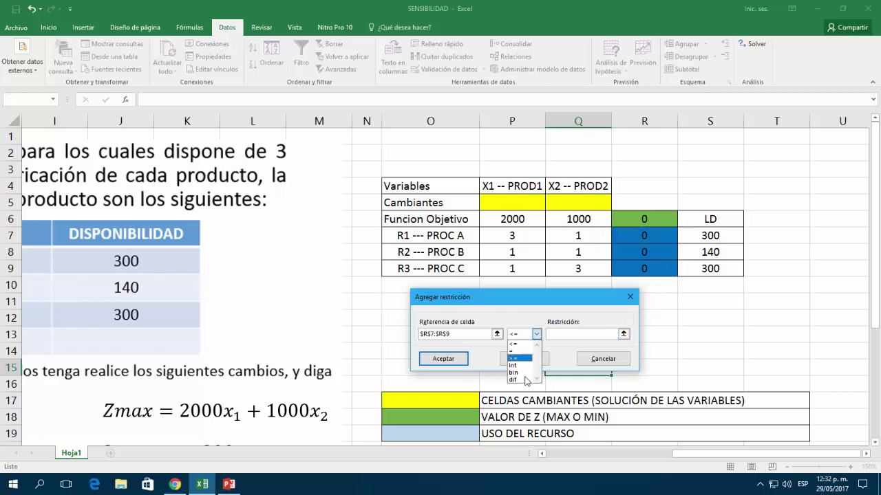
click(521, 343)
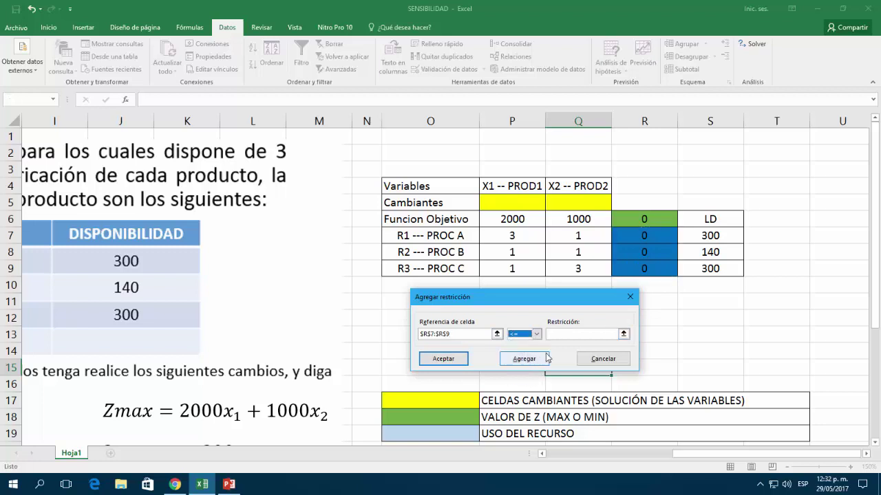
click(622, 334)
drag(715, 238, 719, 271)
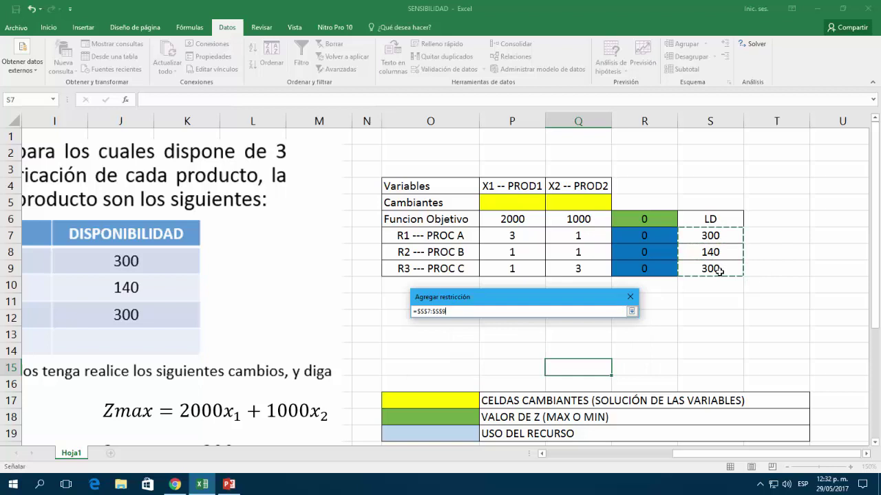
click(630, 311)
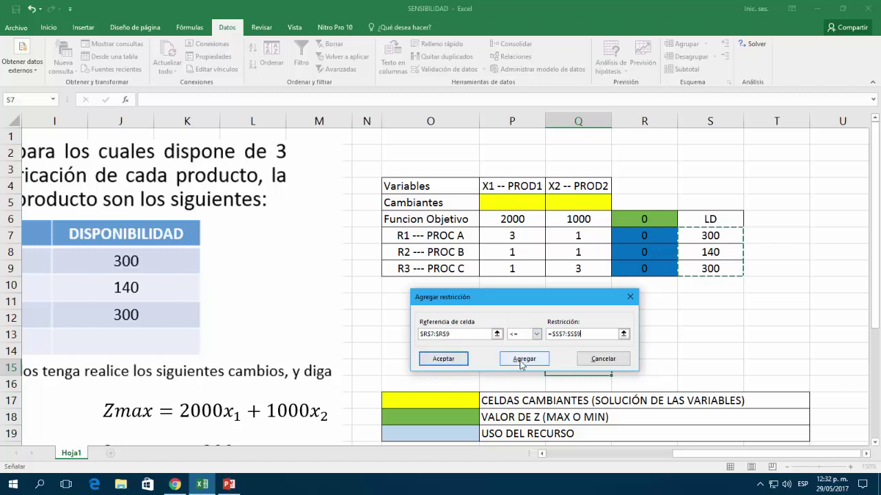
click(463, 362)
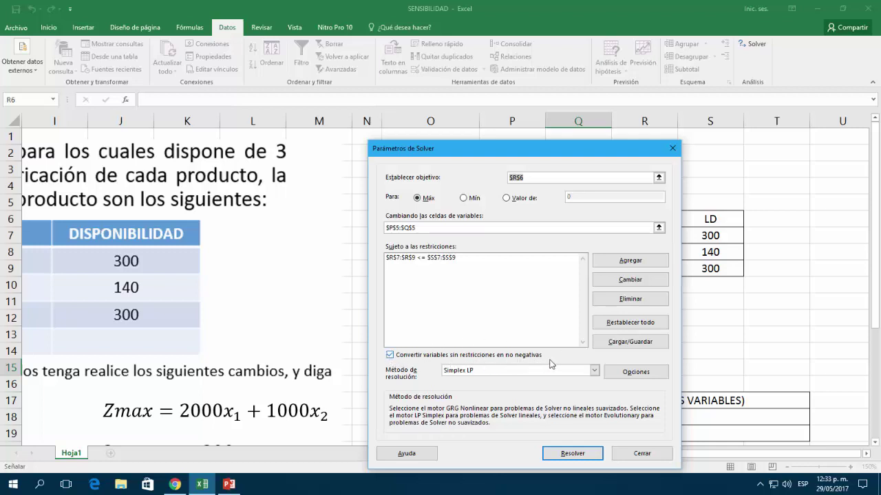
Keep unconstrained variables non-negative, choose Simplex LP as the solving method and solve the model
click(390, 355)
click(594, 371)
click(486, 380)
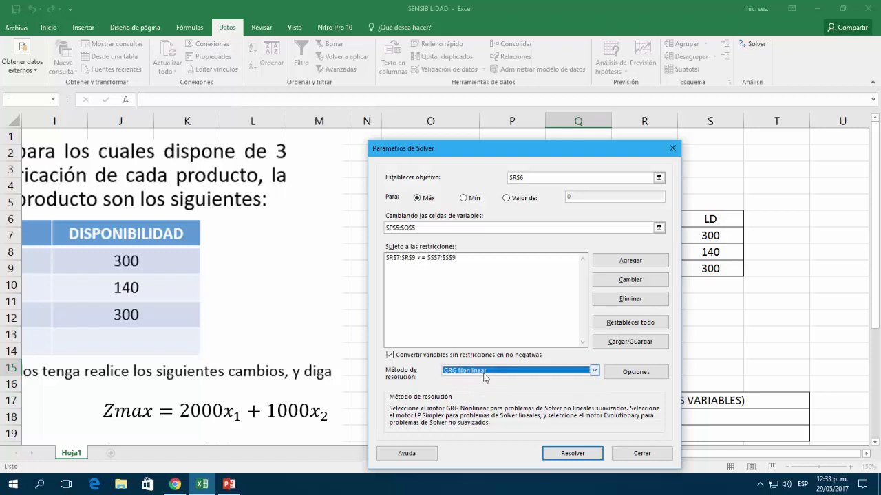
click(497, 374)
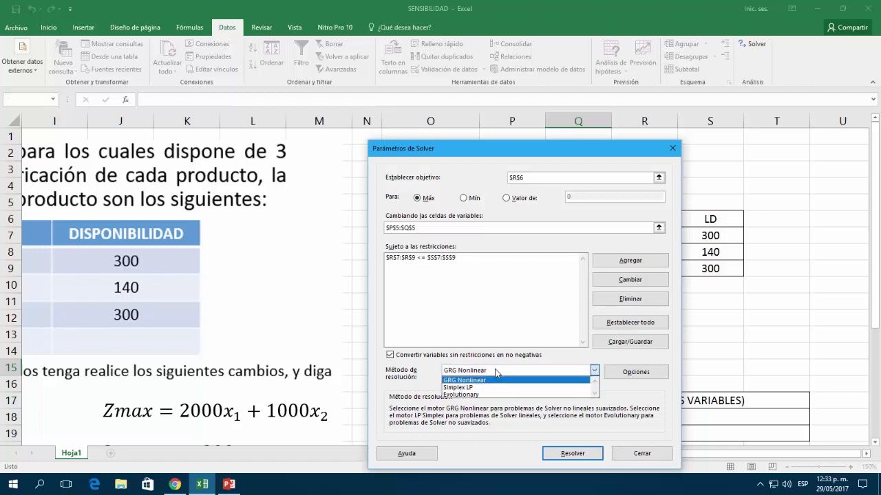
click(493, 388)
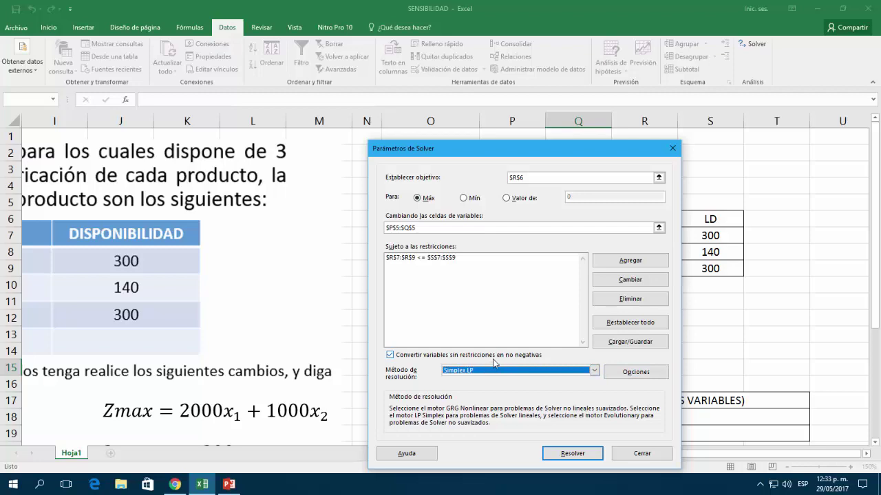
drag(484, 152, 185, 110)
click(258, 407)
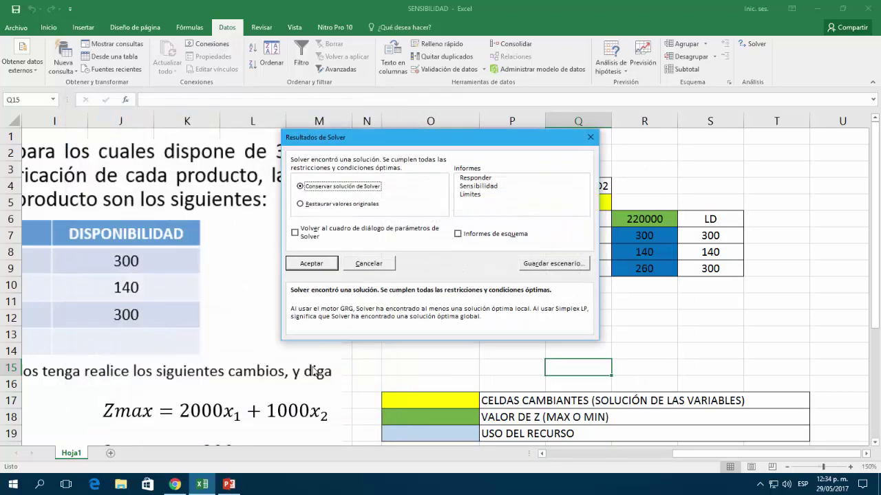
Keep the Solver solution and generate the Responder and Sensibilidad reports
drag(480, 143, 278, 139)
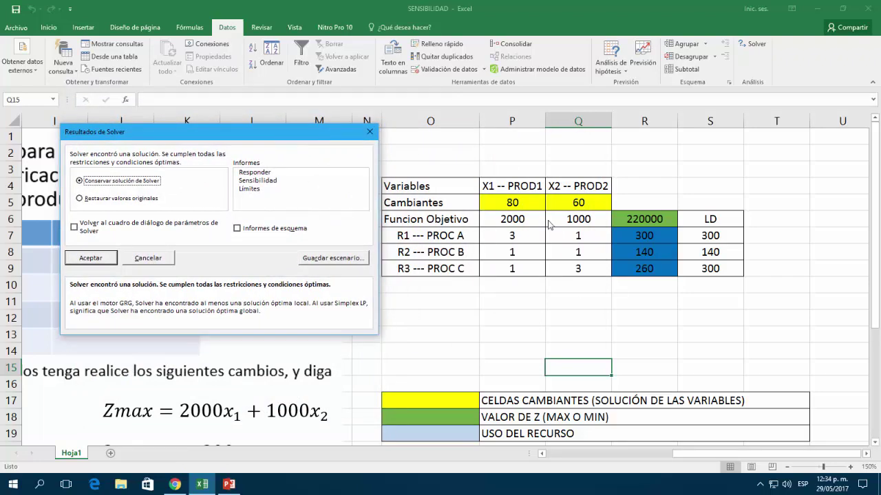
drag(153, 141, 157, 142)
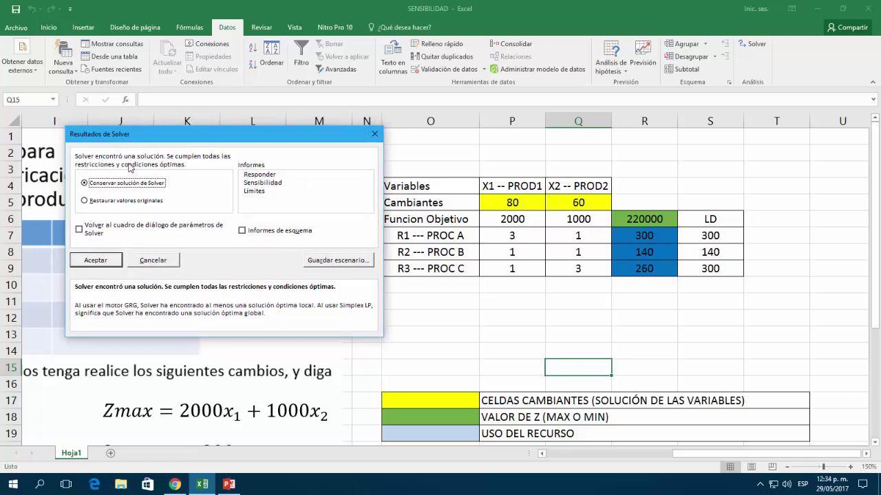
click(262, 177)
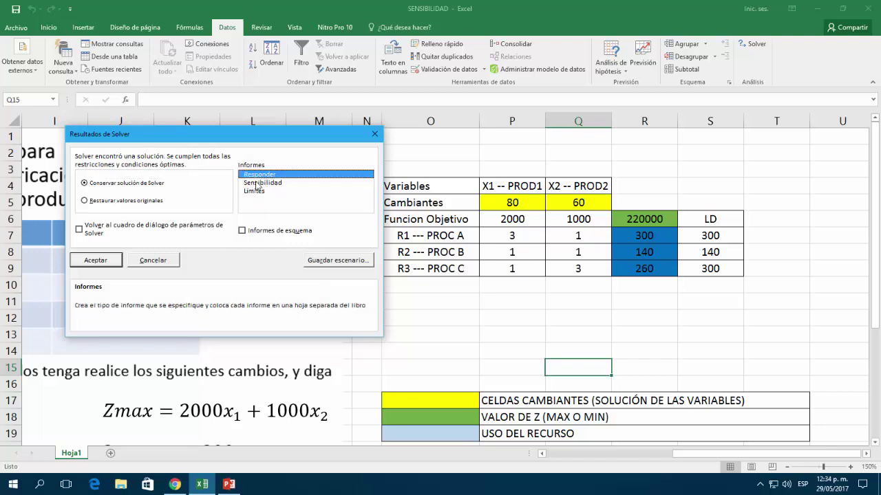
click(257, 183)
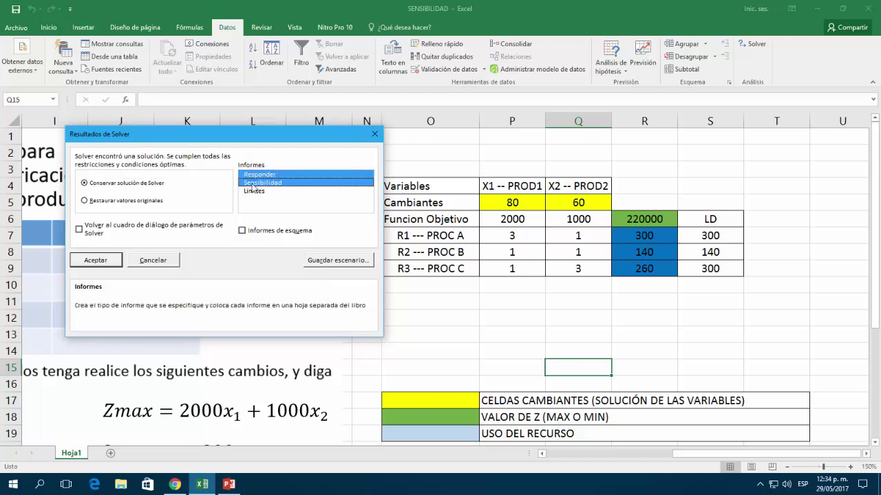
click(102, 260)
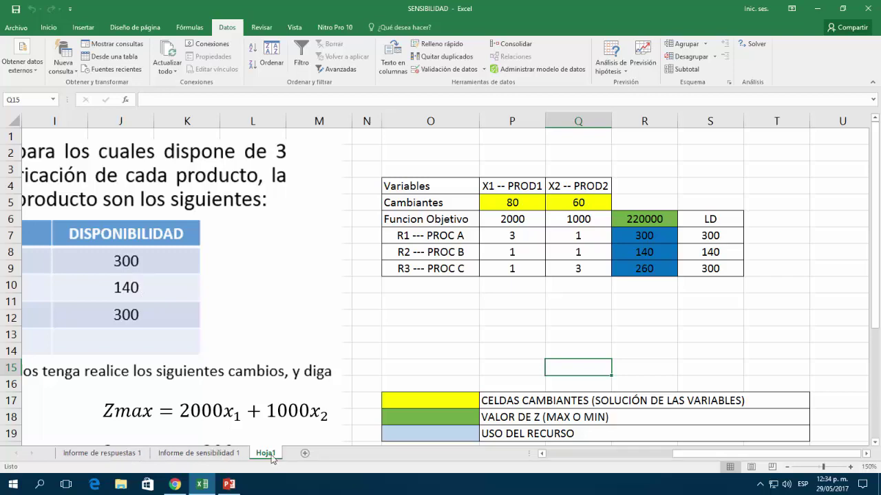
Examine the answer report's objective, variable and constraint values and compare them with the model on Hoja1
click(131, 457)
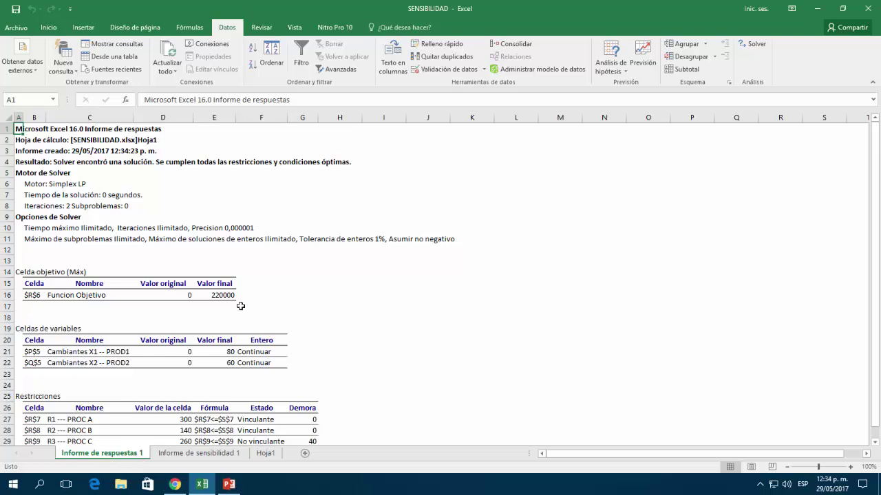
scroll(238, 311, down, 2)
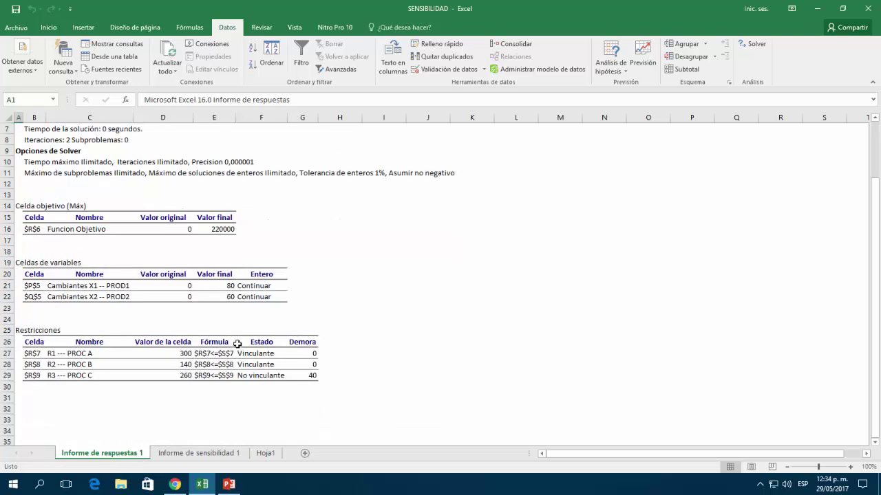
click(265, 453)
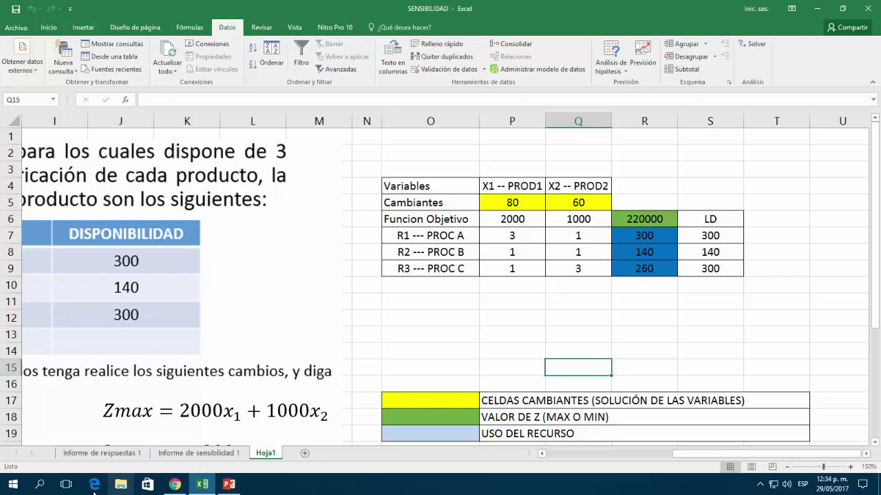
click(103, 454)
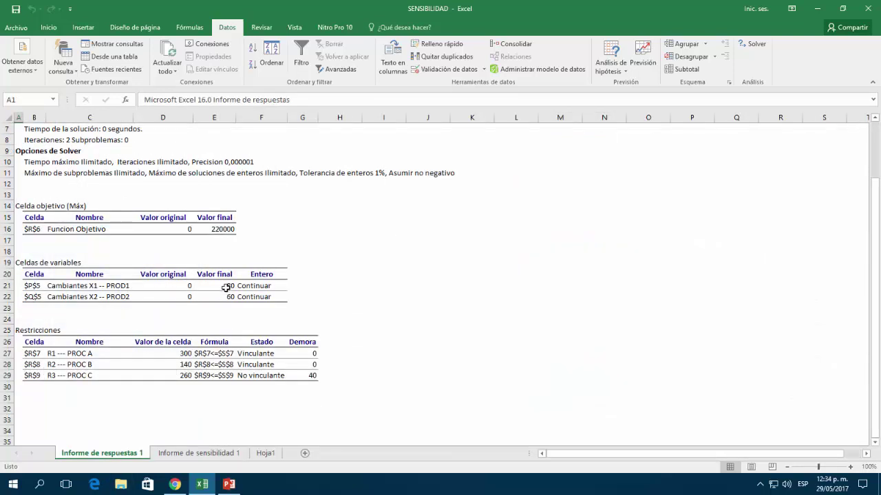
click(216, 230)
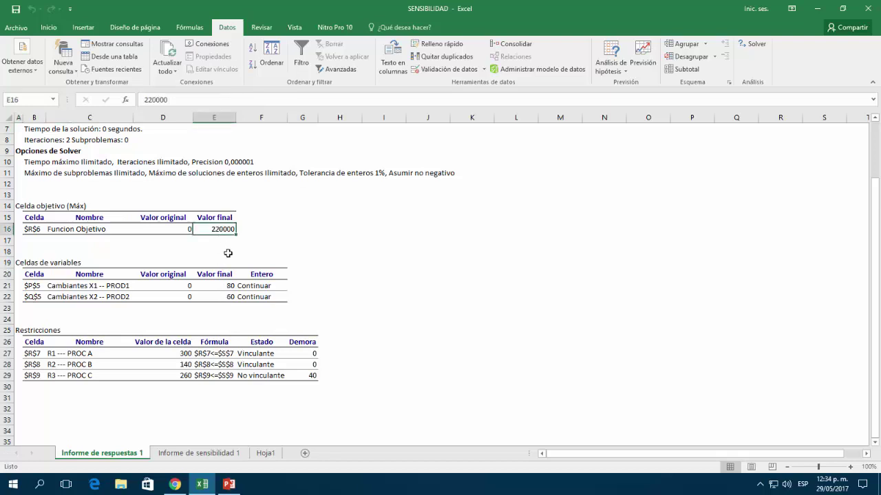
click(175, 353)
drag(175, 353, 182, 377)
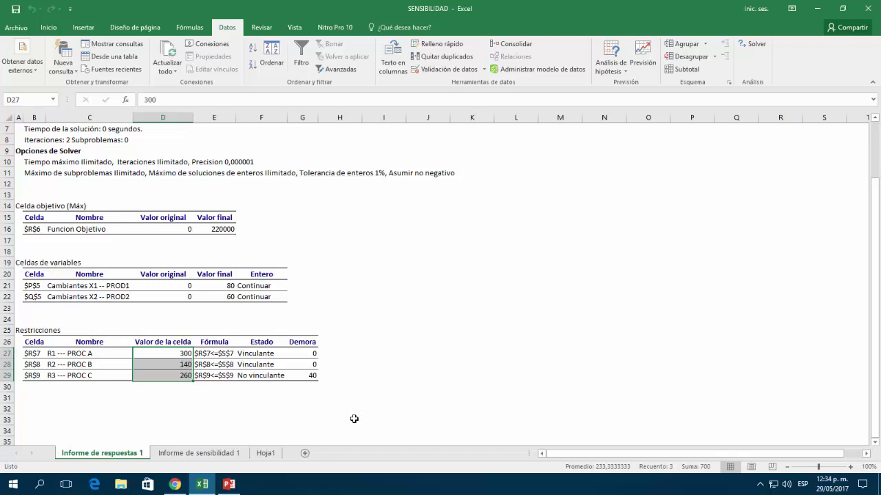
click(175, 377)
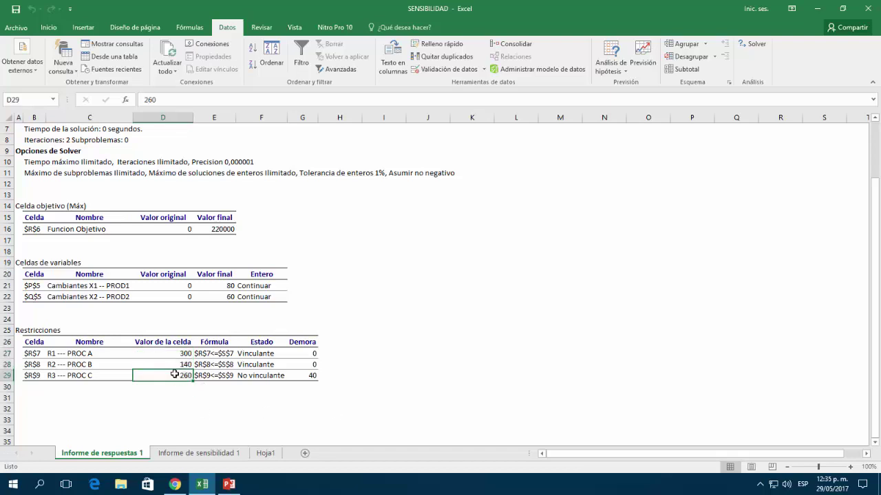
click(265, 453)
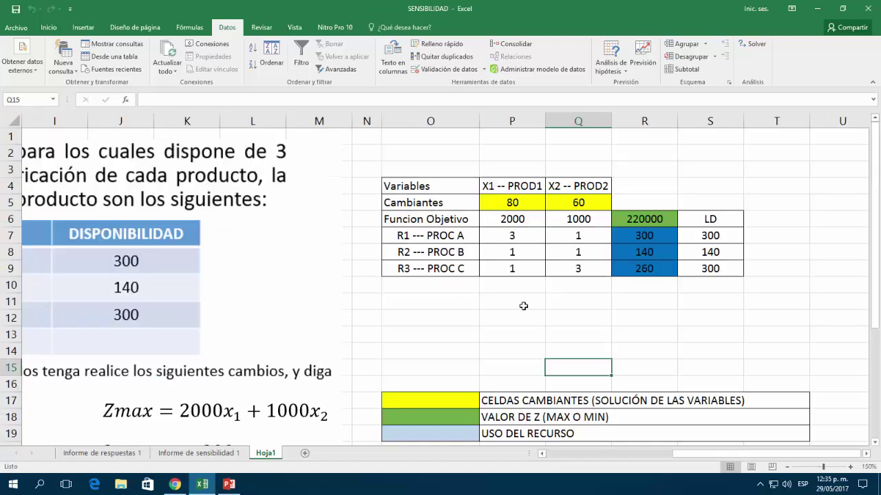
click(700, 274)
click(657, 271)
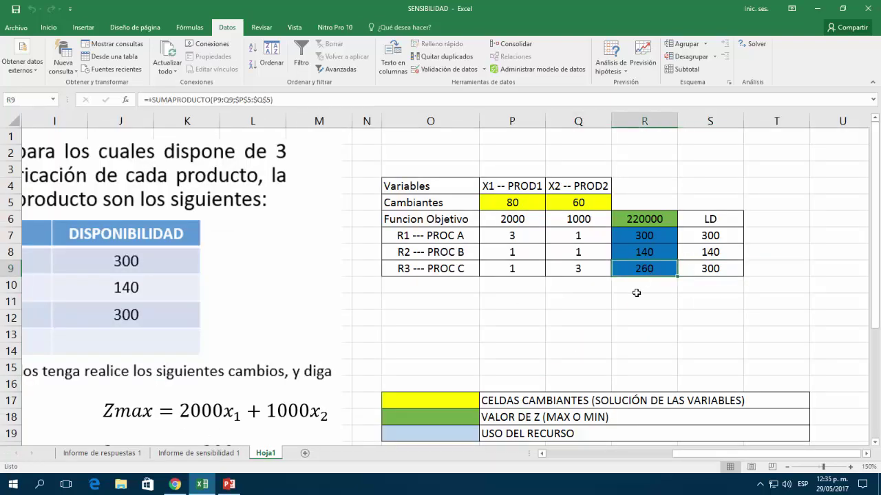
click(103, 454)
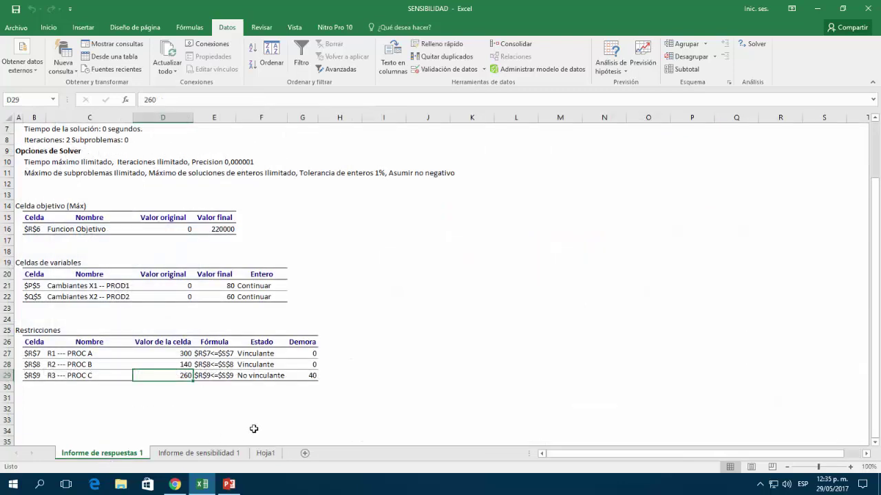
Add the headings LIM INF and LIM SUP in I8:J8 beside the variable cells table of the sensitivity report
click(185, 456)
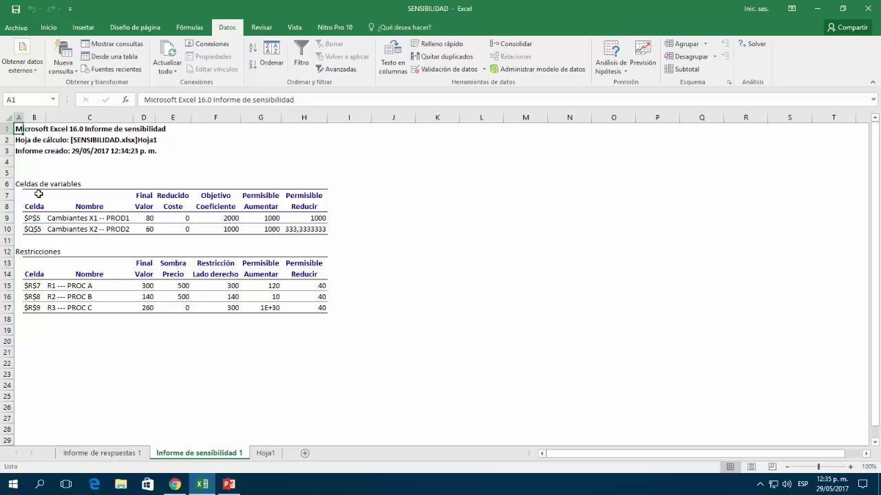
drag(39, 194, 318, 230)
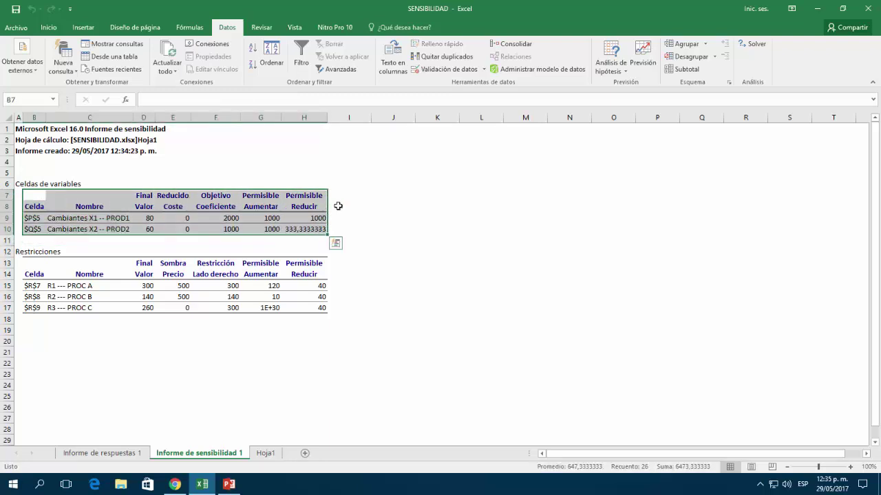
drag(26, 268, 292, 308)
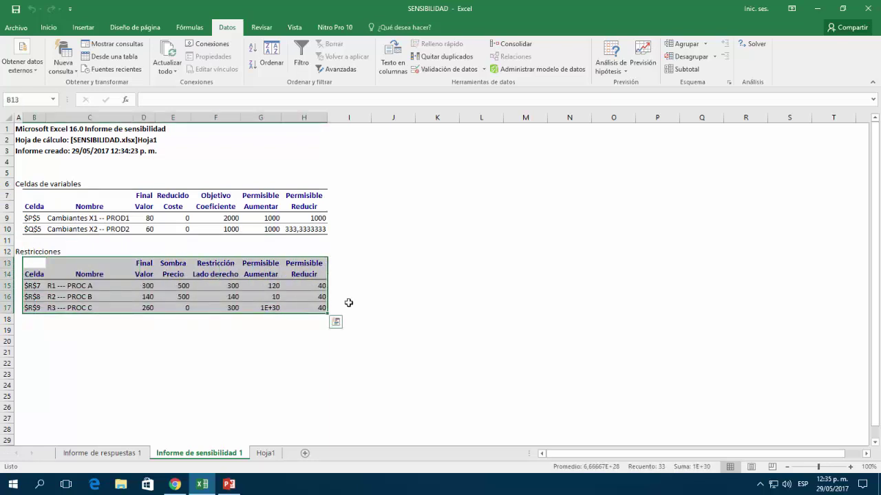
click(334, 207)
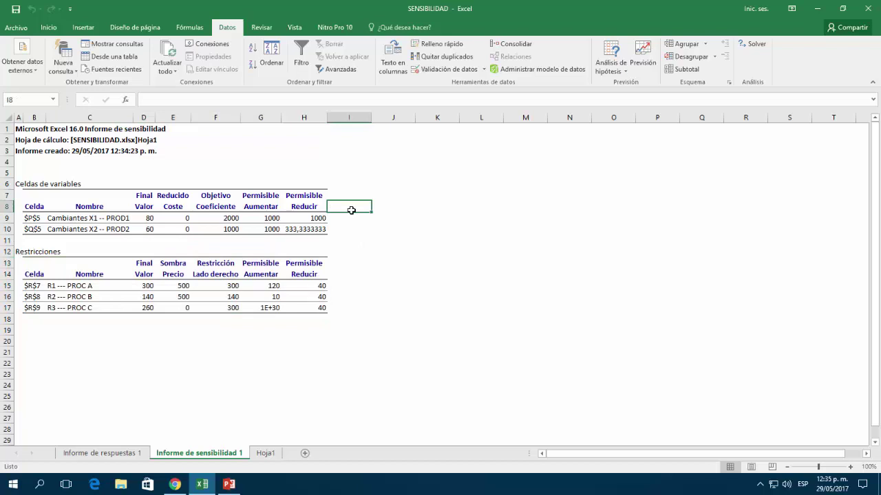
text(LI)
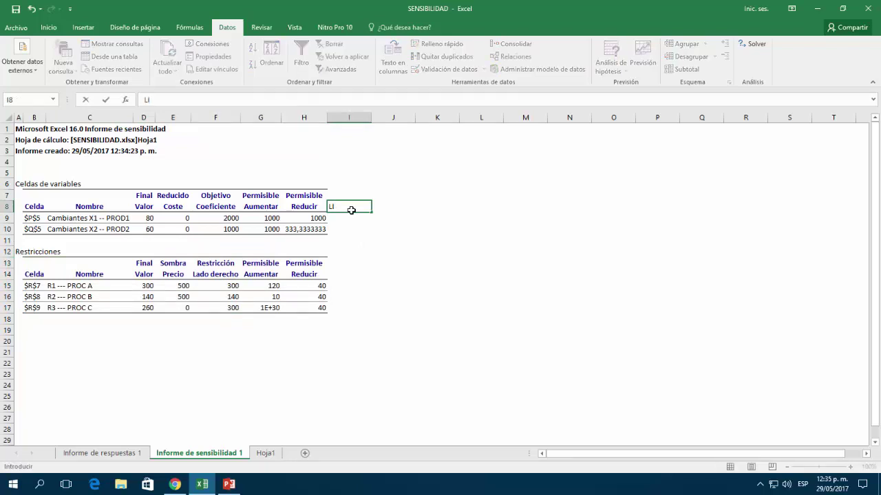
text(M INF)
key(Tab)
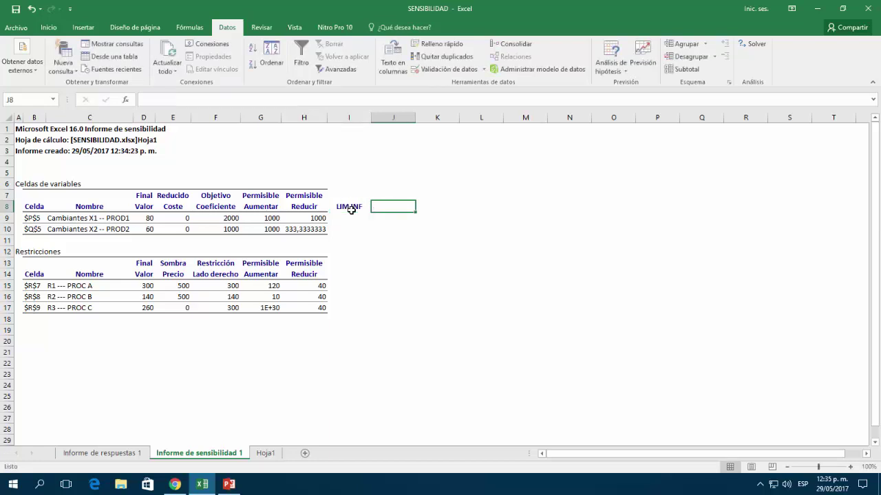
text(LIM SUP)
key(Tab)
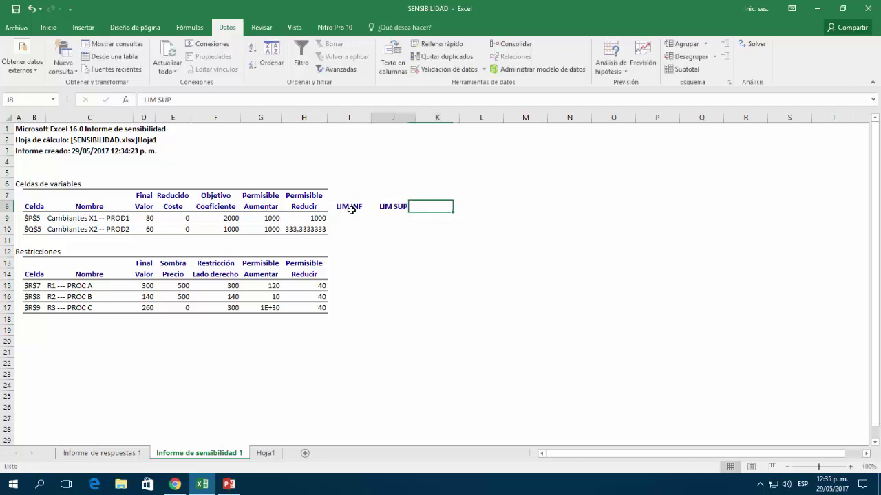
Copy the LIM INF and LIM SUP headings to I14:J14 beside the Restricciones table
click(351, 209)
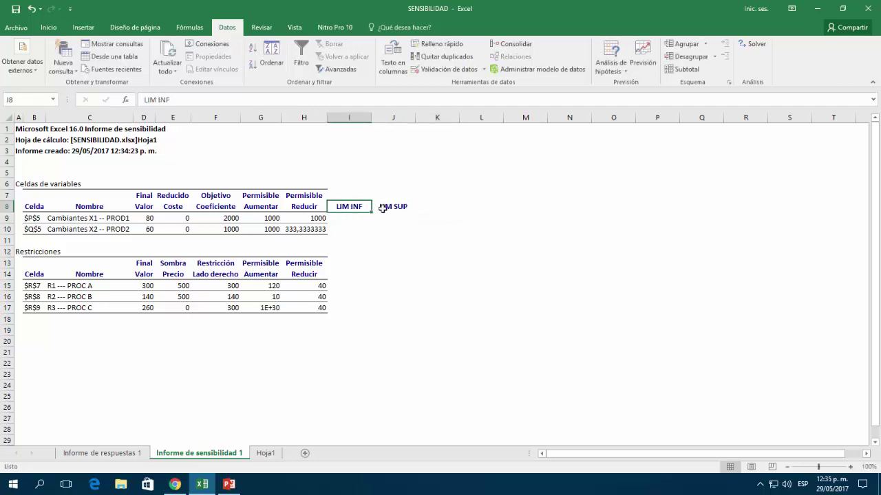
shift+click(380, 208)
key(ctrl+c)
click(349, 274)
key(ctrl+v)
click(353, 310)
Merge and centre cells I7:J7 above the LIM INF and LIM SUP headings of the variable cells table
drag(349, 195, 403, 194)
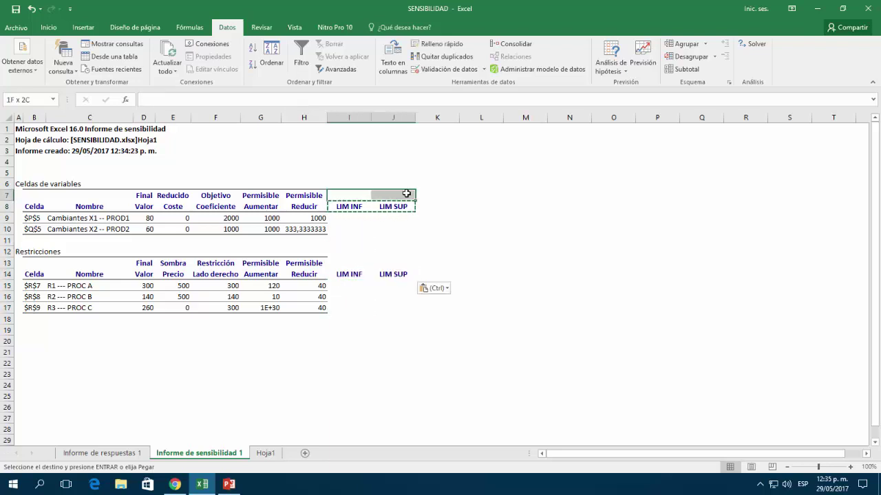
click(17, 27)
click(21, 21)
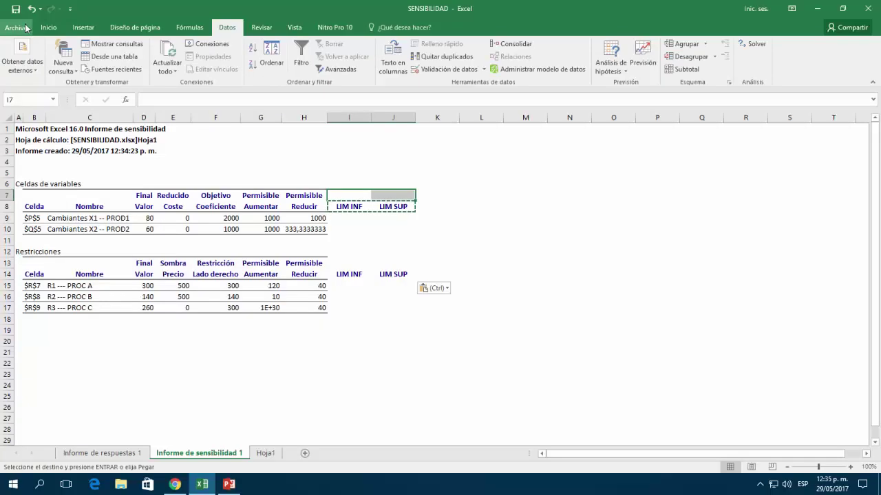
click(48, 28)
click(311, 64)
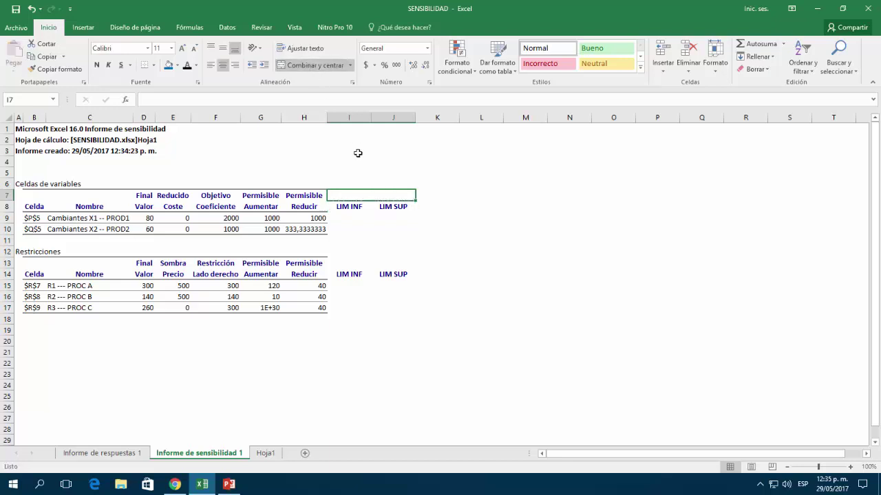
Enter the heading R. DE FACTIBILIDAD in the merged cell I7
text(RENAS)
key(BackSpace)
key(BackSpace)
key(BackSpace)
key(BackSpace)
text(. DE FACTIBI)
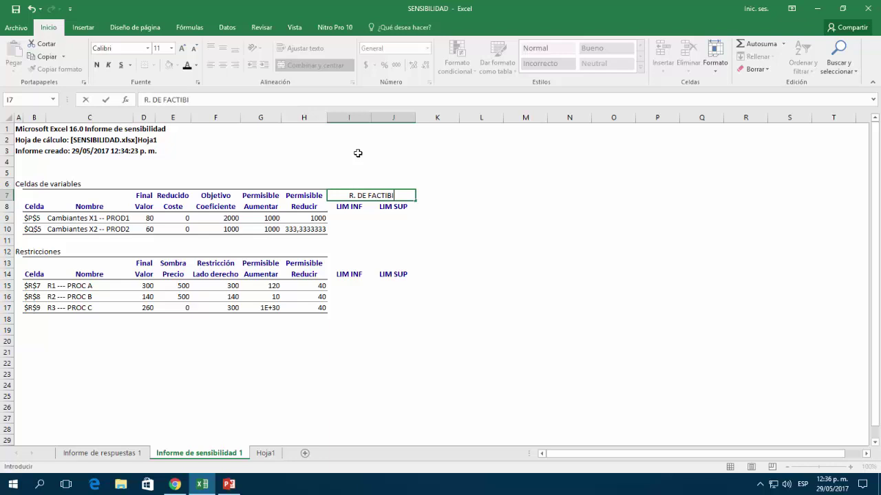
text(LIDAD)
key(Return)
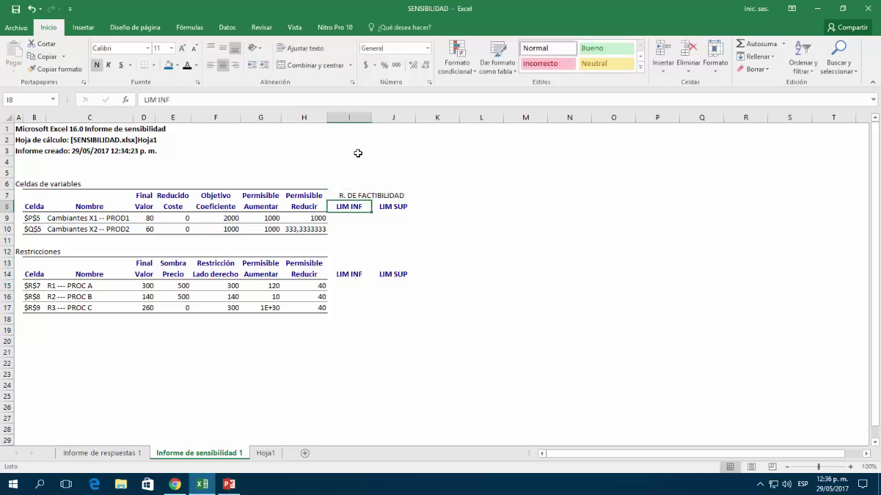
Copy the merged R. DE FACTIBILIDAD heading from I7 to I13:J13 above the limit headings of the Restricciones table
key(Right)
key(Right)
key(Down)
key(Down)
key(Left)
key(Up)
key(Up)
key(Up)
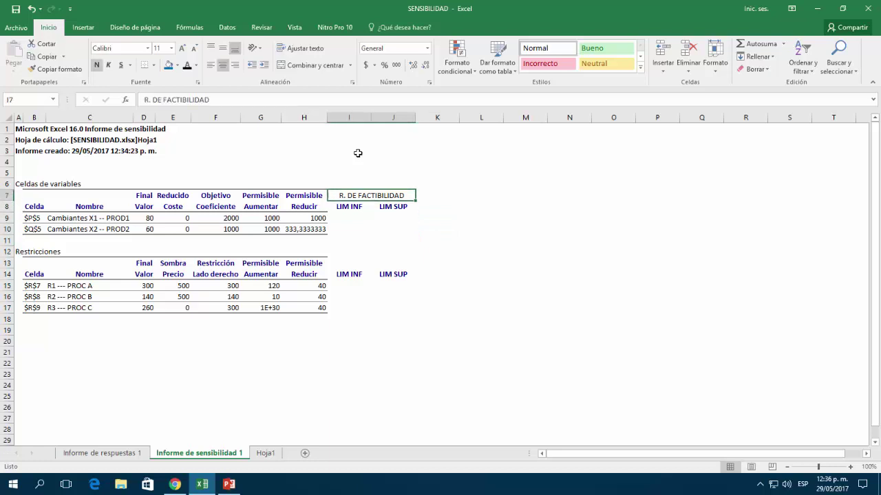
key(ctrl+c)
click(357, 264)
key(ctrl+v)
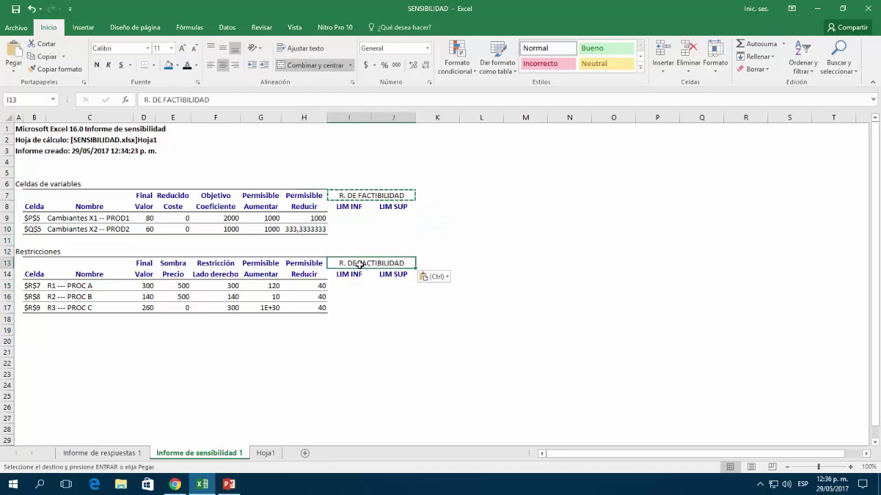
Change the heading in I7 above the variable limits to R. DE OPTIMALIDAD
double_click(357, 196)
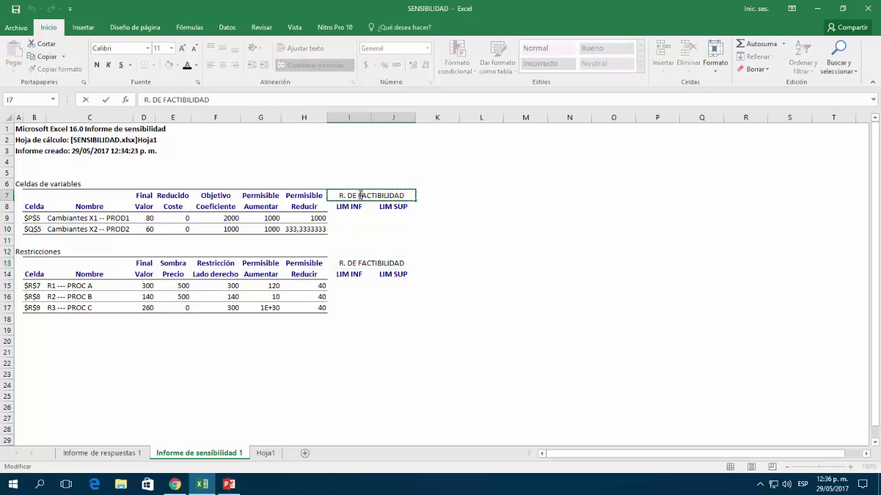
drag(359, 196, 416, 196)
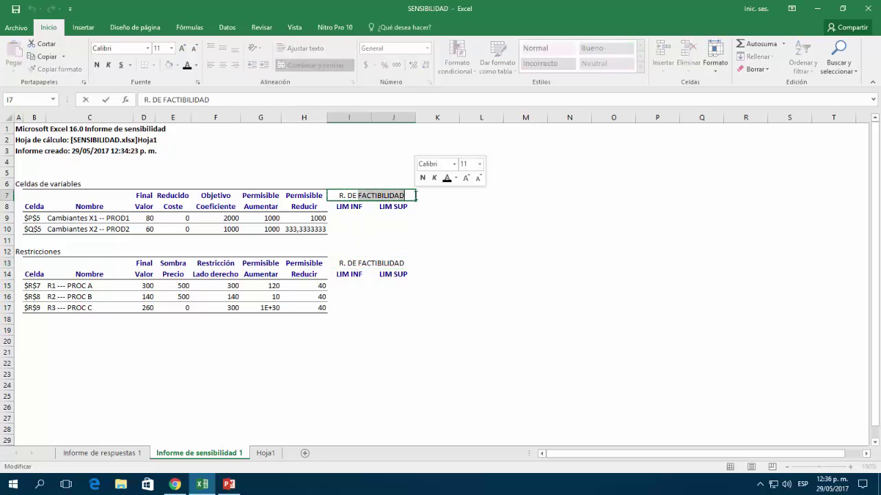
text(OPTIMALIDAD)
key(Return)
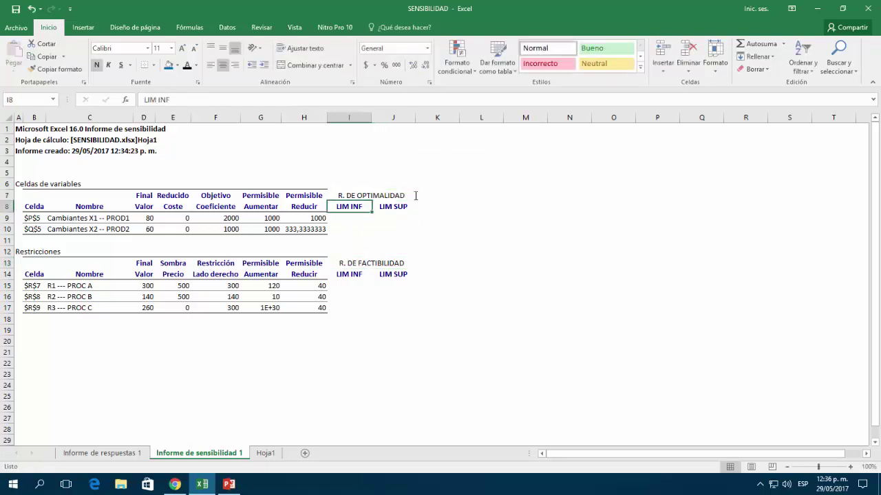
Apply all borders to the limit blocks I7:J10 and I13:J17
drag(350, 194, 364, 221)
click(152, 64)
click(194, 167)
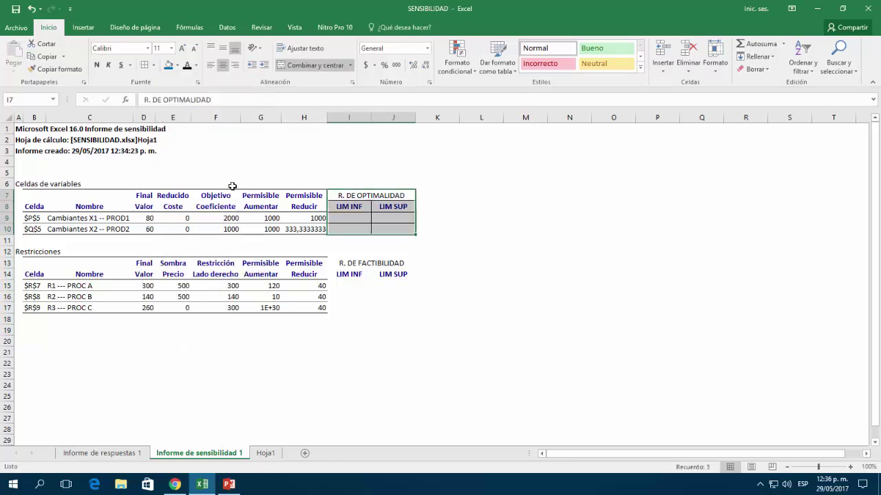
drag(339, 264, 372, 311)
click(146, 66)
click(347, 217)
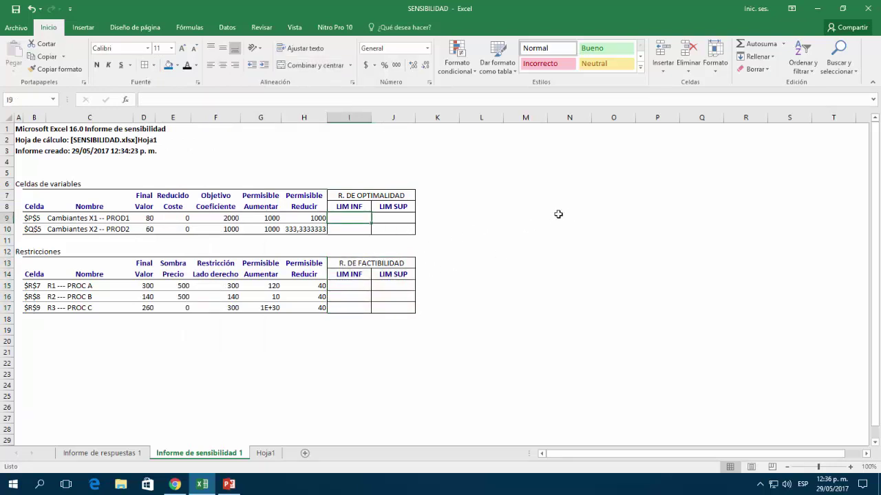
text(+)
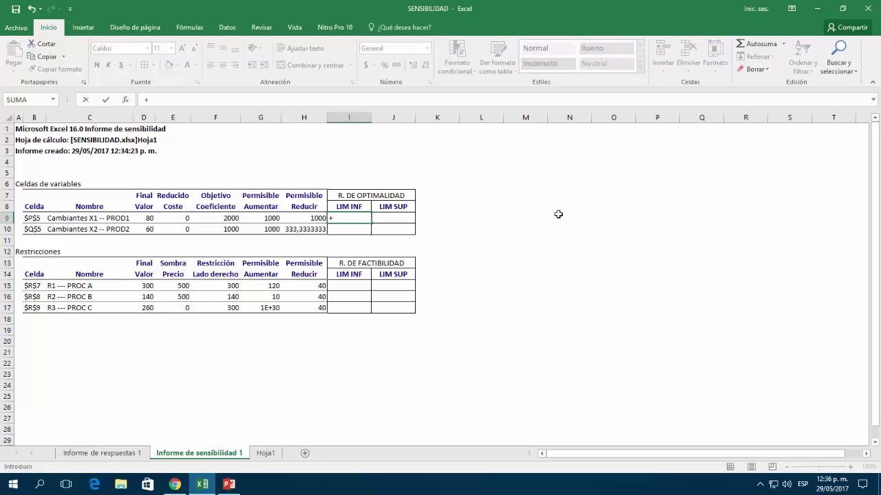
key(BackSpace)
key(Return)
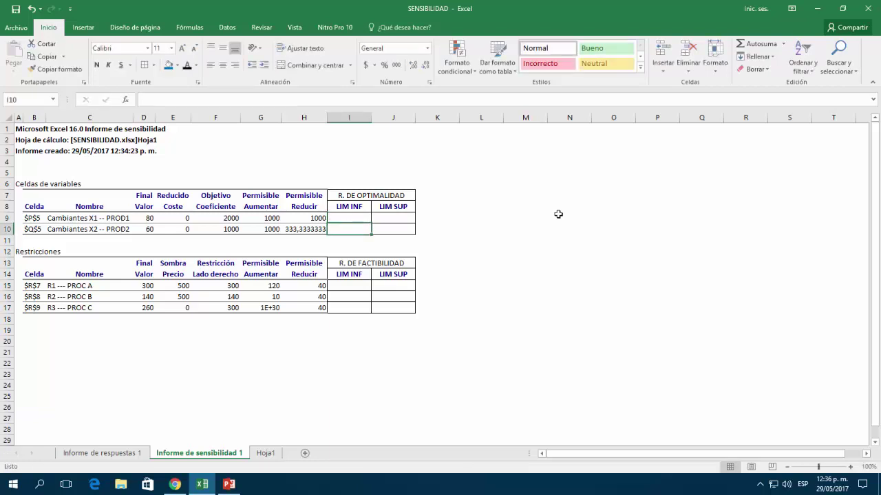
Calculate the variables' lower limits with +F9-H9 in I9, objective coefficient minus permissible decrease, and fill the formula down to I10
click(850, 468)
click(850, 468)
click(850, 468)
click(850, 468)
click(499, 262)
text(+)
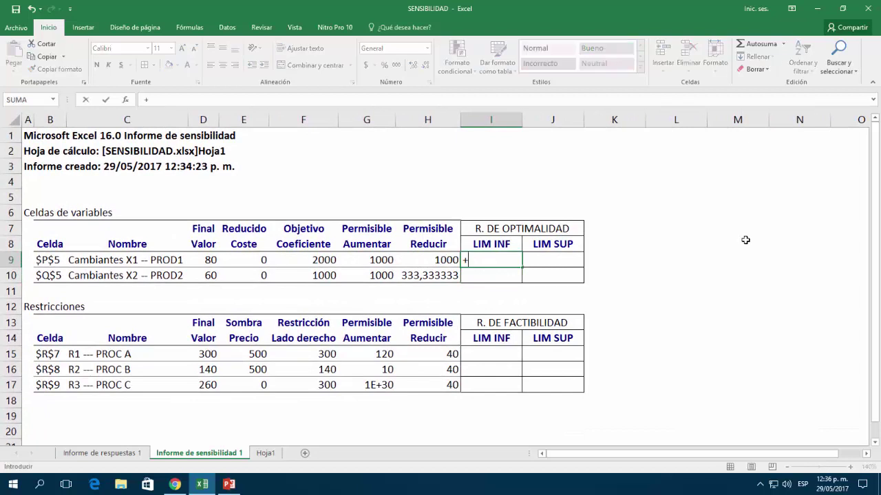
click(313, 260)
text(-)
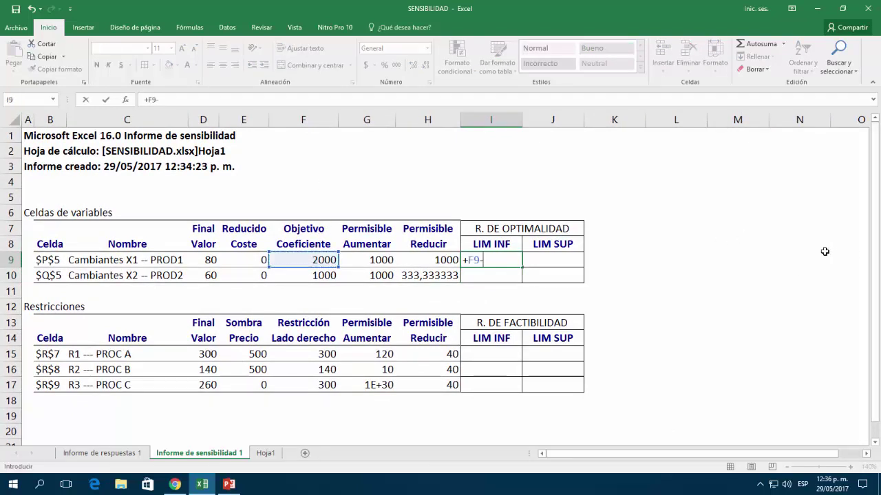
click(441, 259)
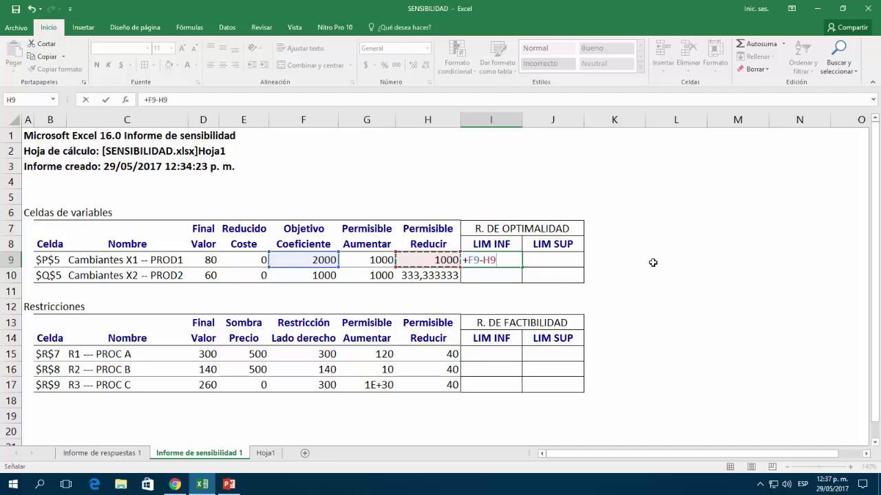
key(Return)
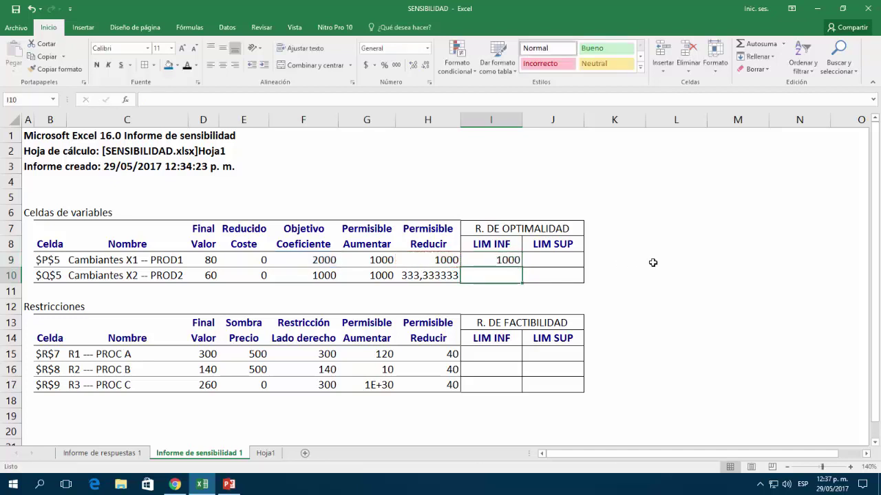
click(488, 256)
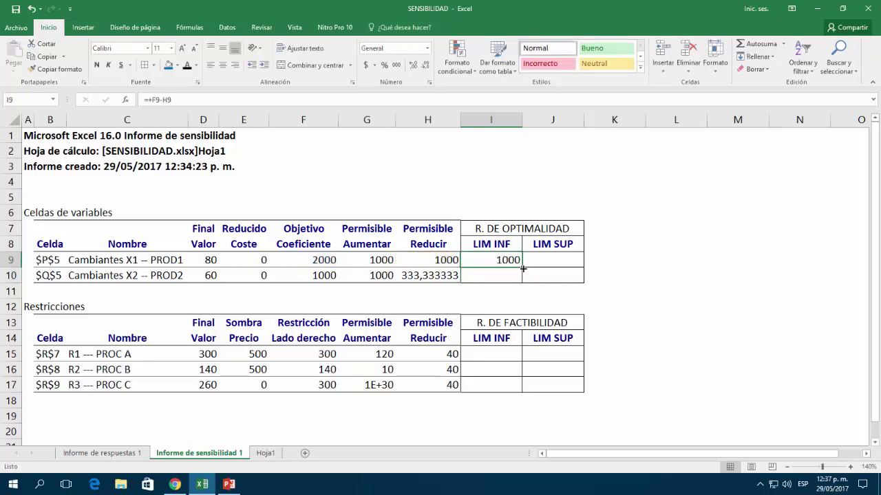
drag(523, 269, 524, 280)
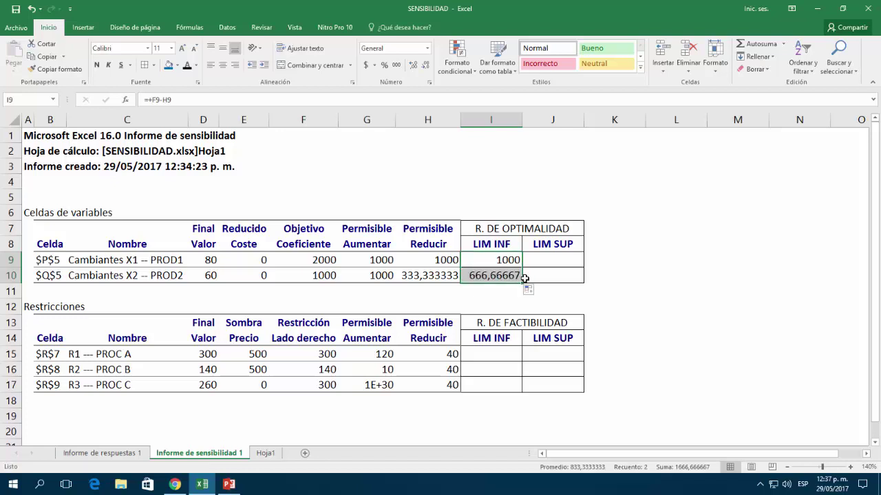
Copy the lower limit formula from I10 to I15, check its references, and fill it down to I17 for the constraints
click(516, 275)
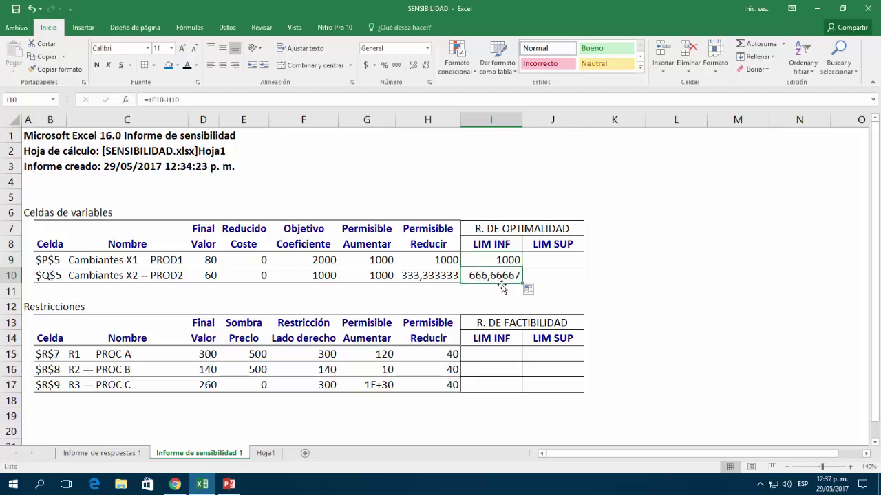
key(ctrl+c)
click(494, 353)
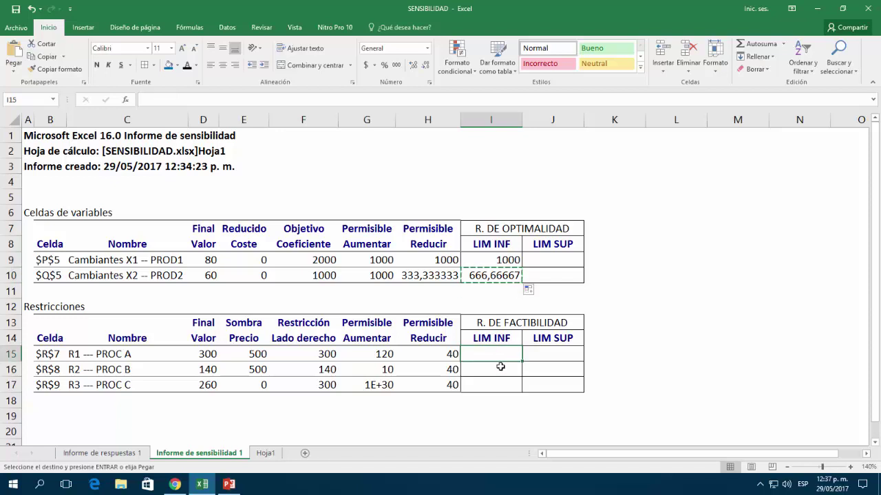
key(ctrl+v)
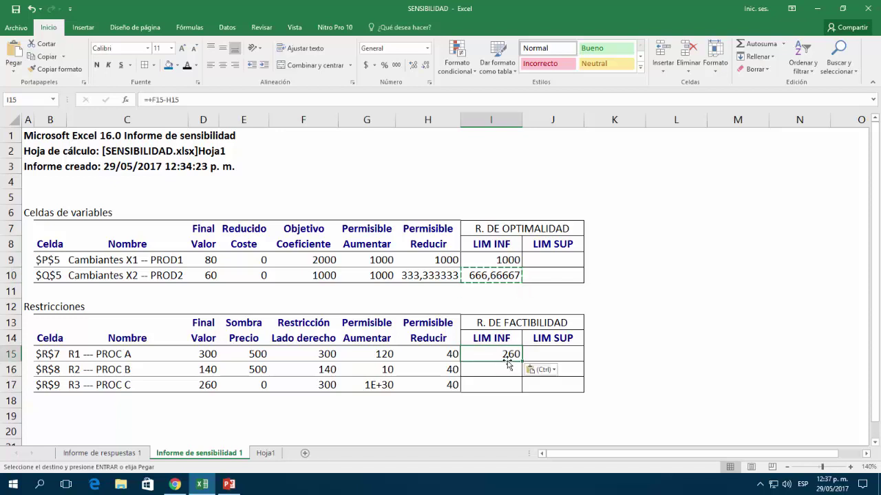
key(F2)
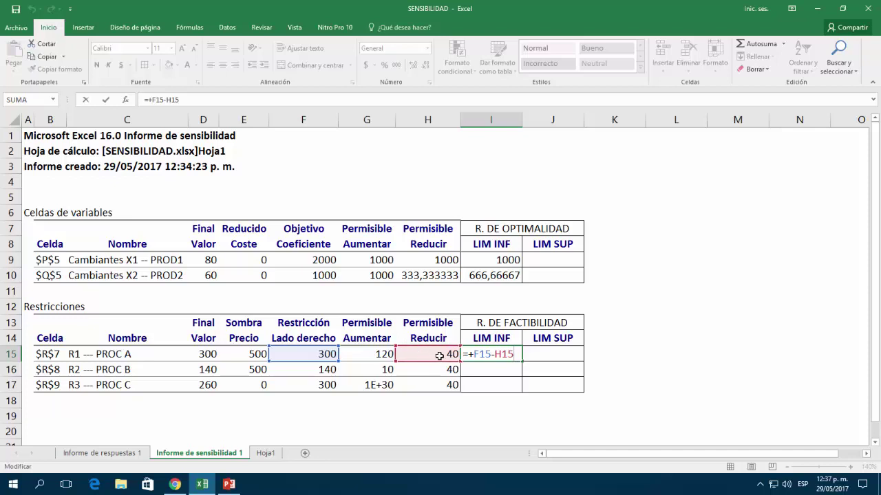
key(Return)
click(503, 351)
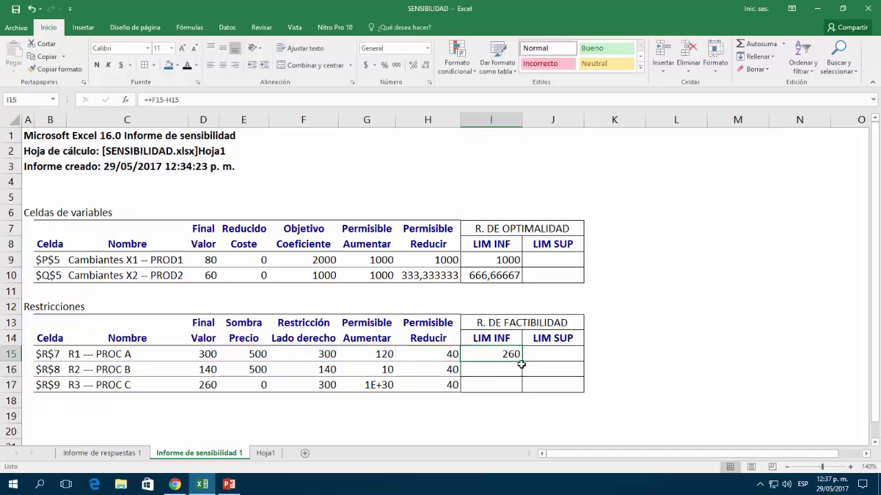
drag(523, 363, 523, 393)
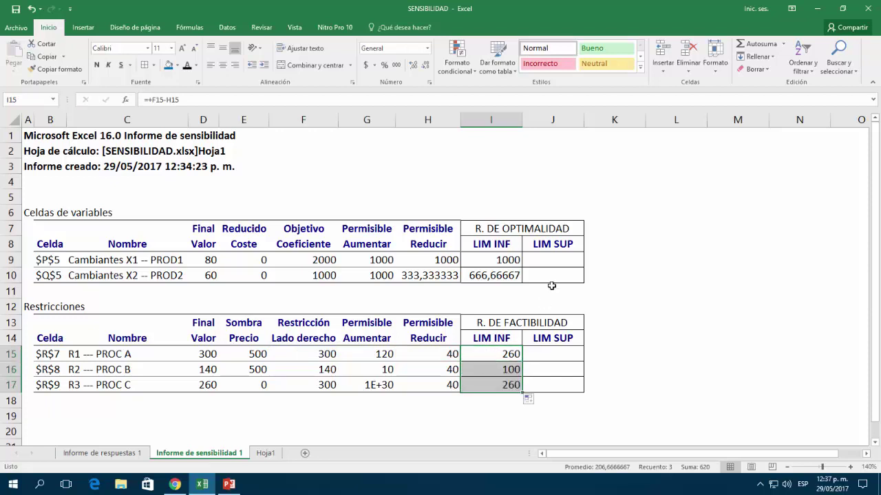
Calculate the variables' upper limits with +F9+G9 in J9, objective coefficient plus permissible increase, and fill the formula down to J10
click(561, 259)
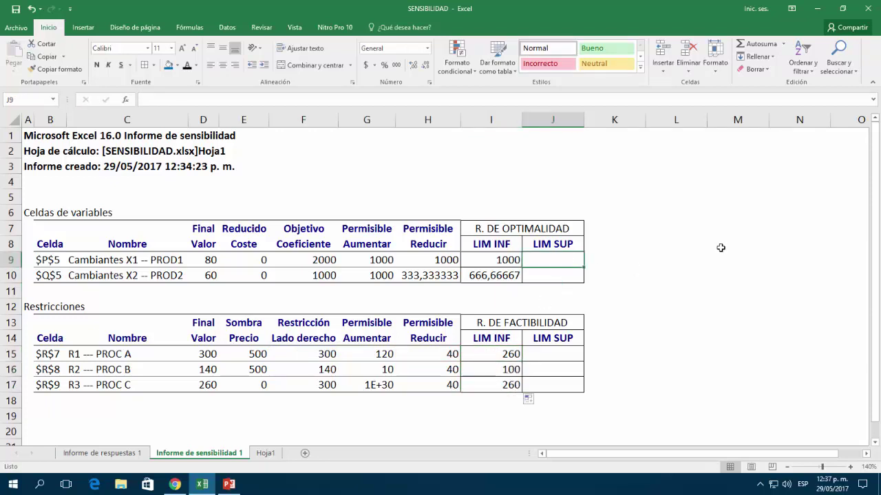
text(+)
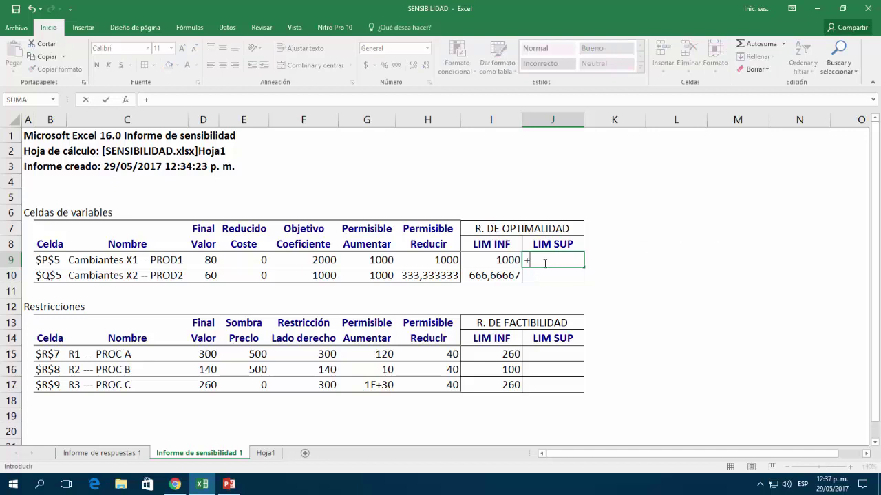
click(321, 257)
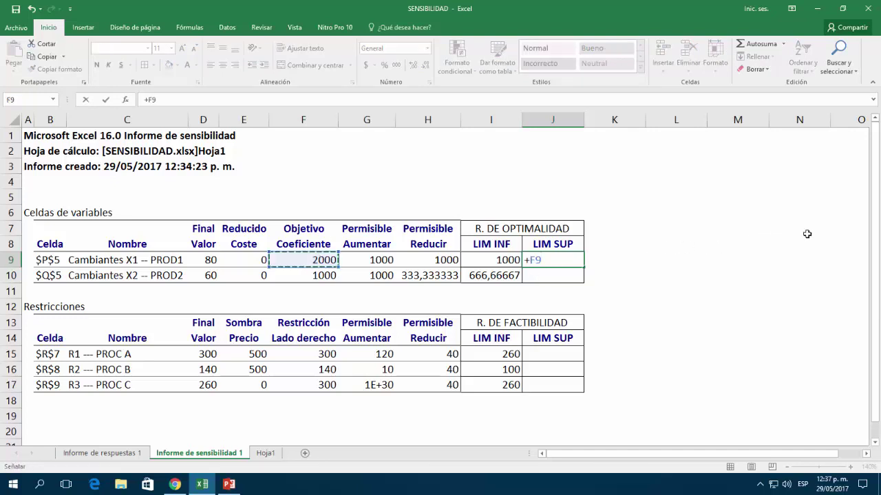
text(+)
click(366, 259)
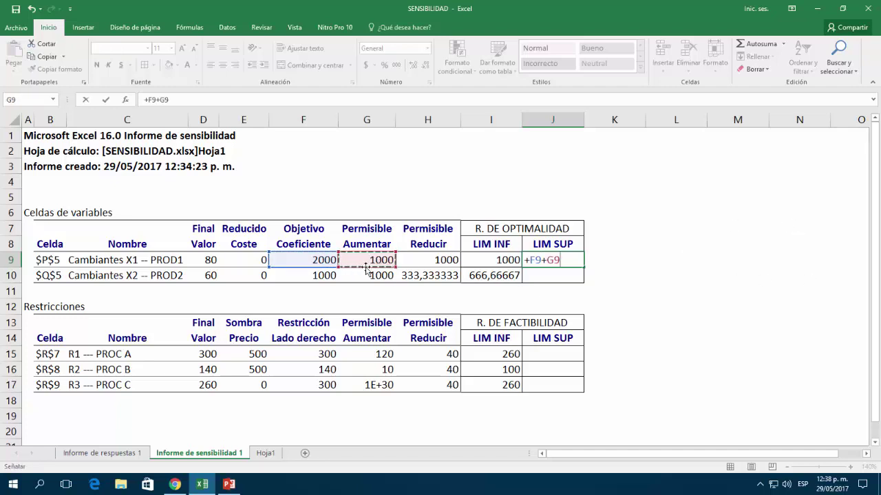
key(Return)
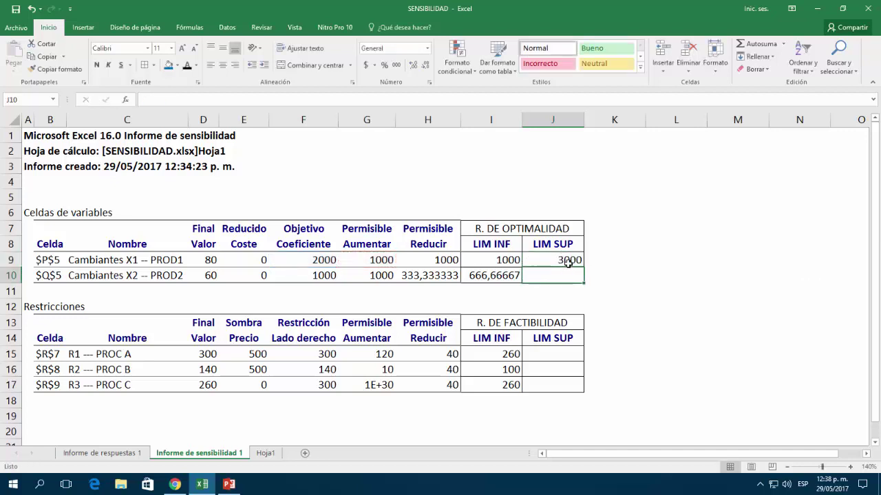
click(568, 261)
drag(584, 268, 584, 282)
Copy the upper limit formula from J10 to J15 and fill it down to J17 for the constraints
click(570, 276)
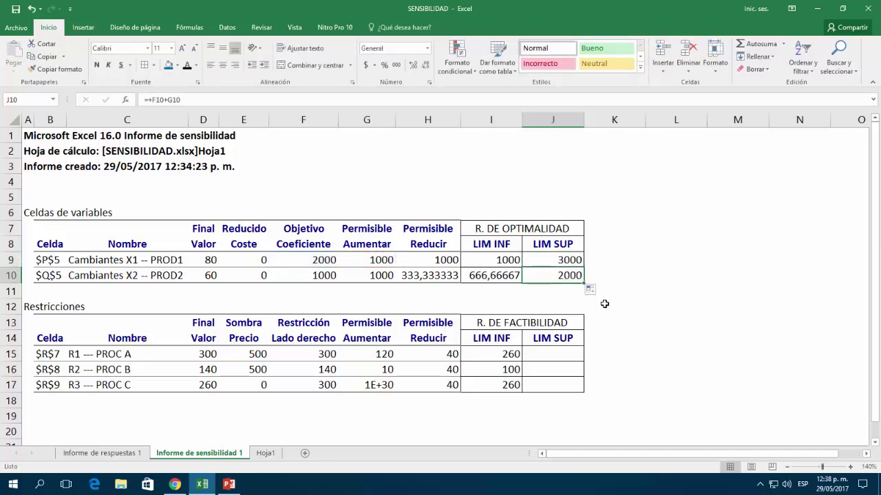
key(ctrl+c)
click(560, 351)
key(ctrl+v)
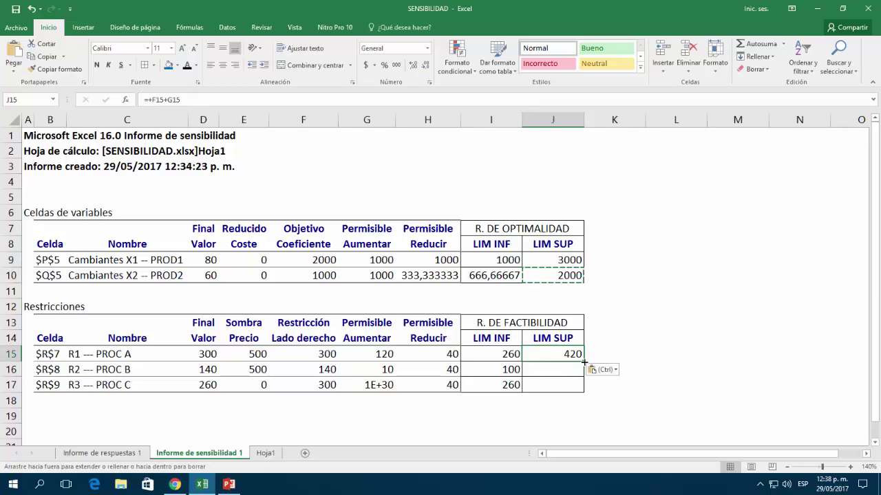
drag(584, 366, 584, 392)
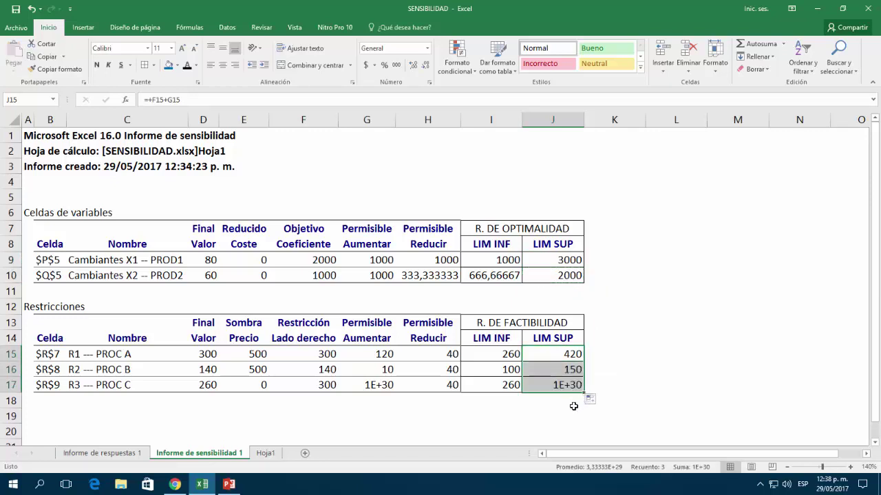
click(553, 416)
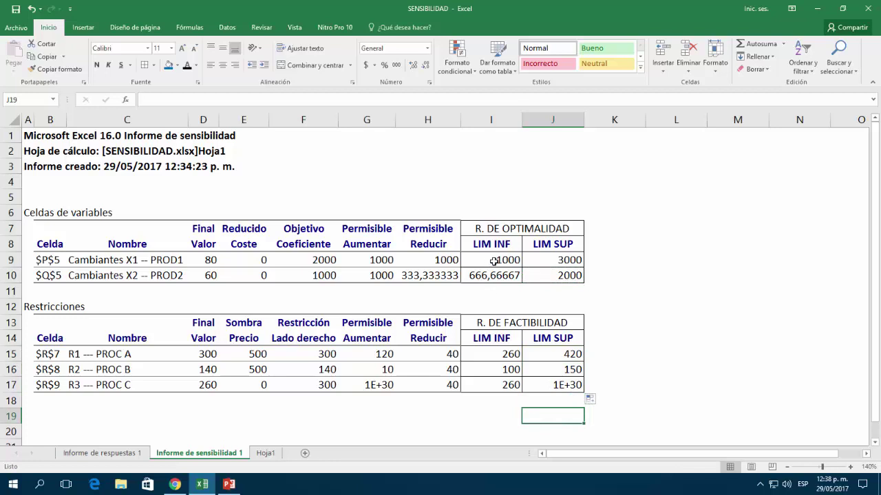
Examine the optimality ranges of both variables and the feasibility ranges of the constraints, comparing them with the objective coefficients
drag(490, 262, 547, 263)
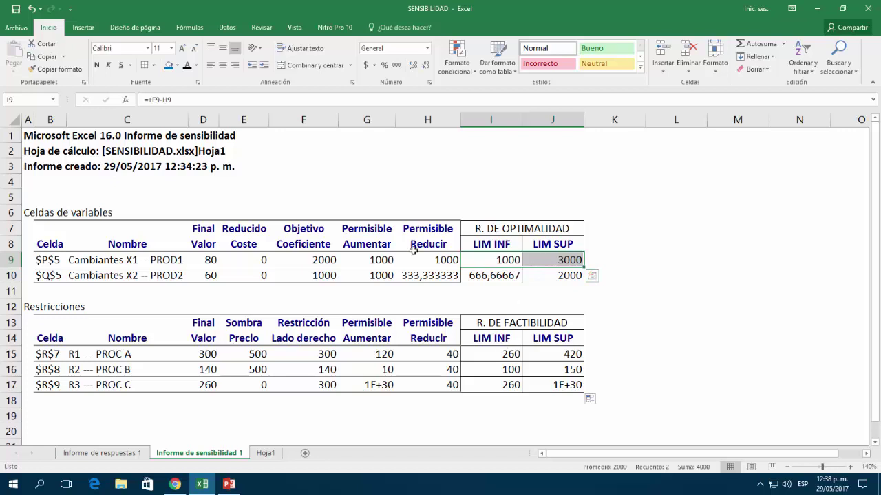
click(322, 261)
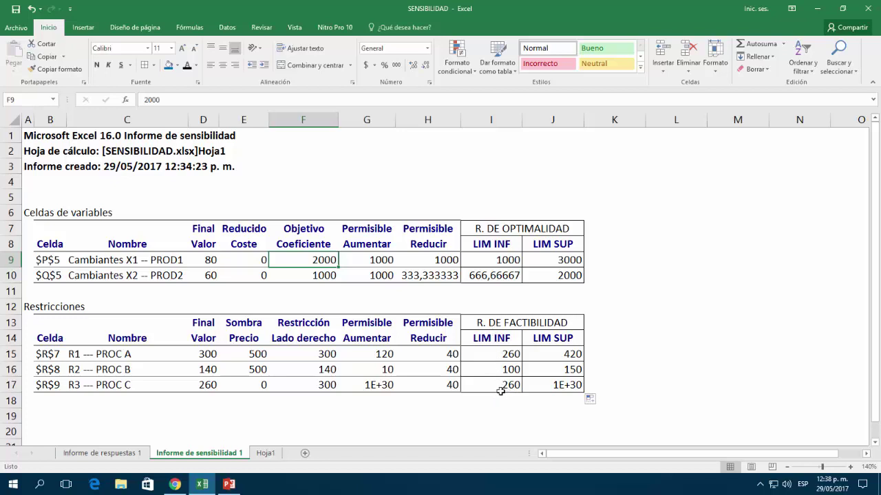
click(81, 391)
drag(209, 391, 552, 385)
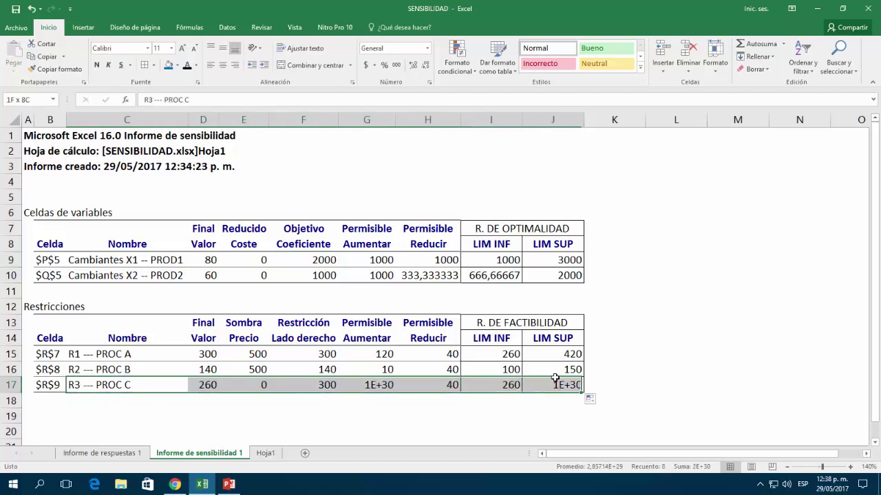
drag(483, 261, 547, 261)
drag(491, 370, 559, 371)
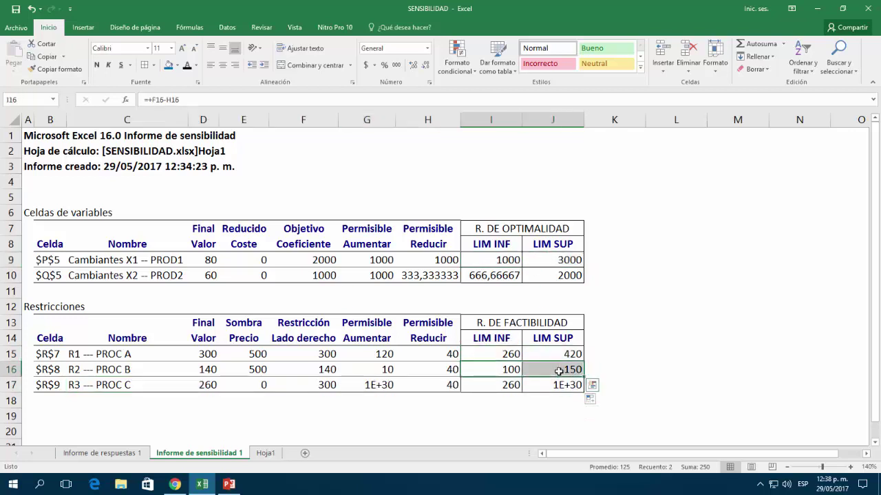
click(482, 260)
drag(486, 260, 542, 260)
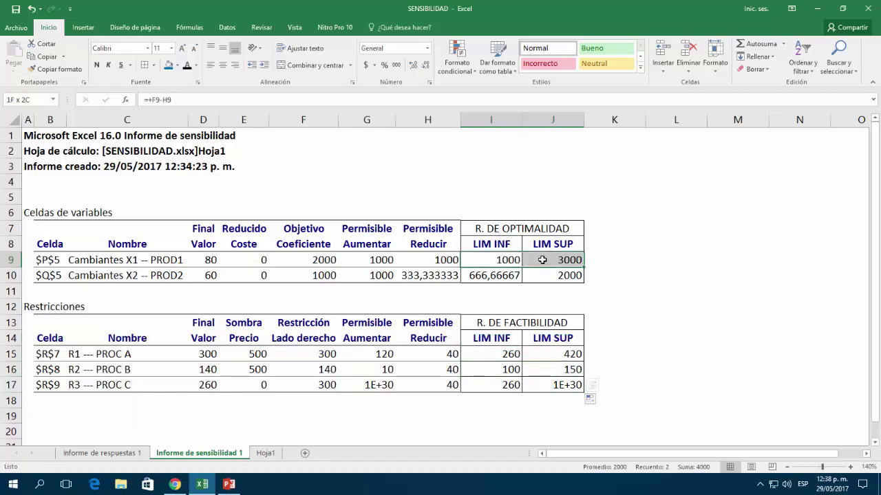
drag(480, 276, 549, 275)
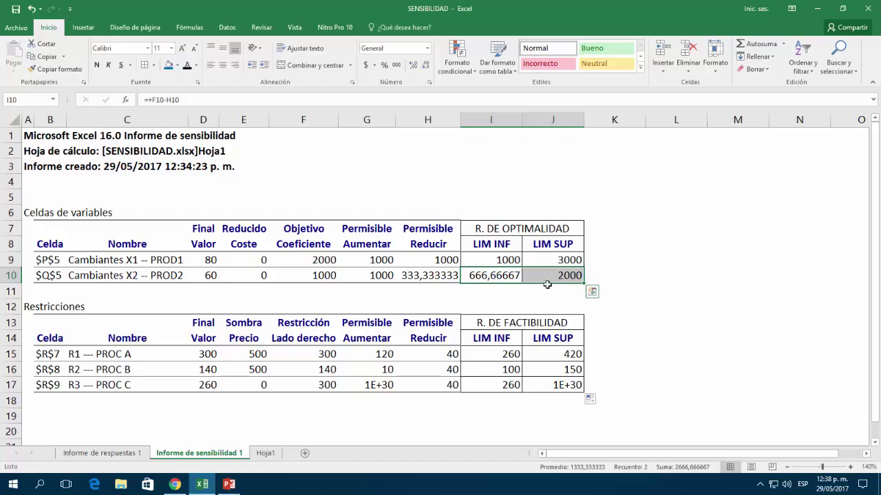
click(510, 386)
drag(510, 387, 544, 386)
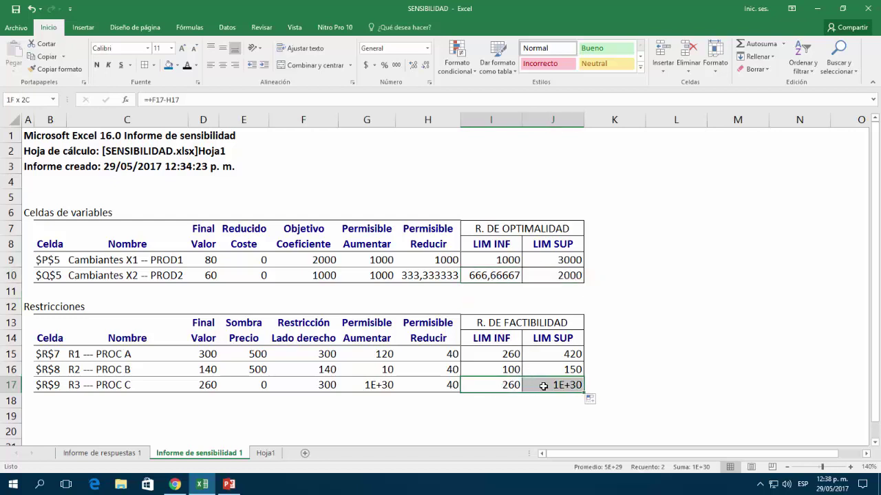
Set the font colour of R3's upper limit in J17 to red
click(557, 391)
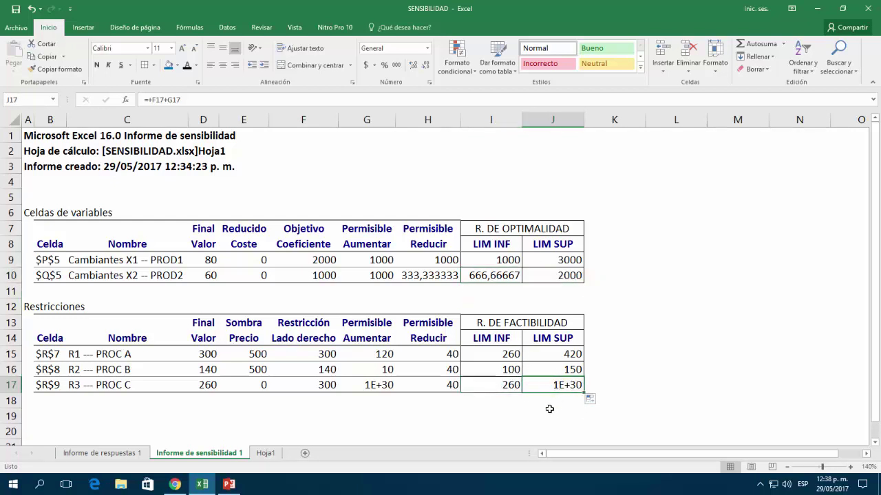
click(197, 66)
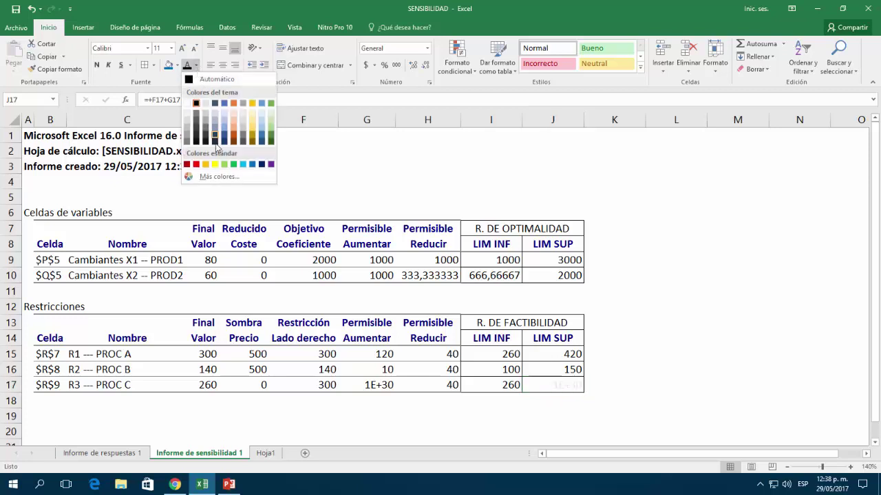
click(196, 163)
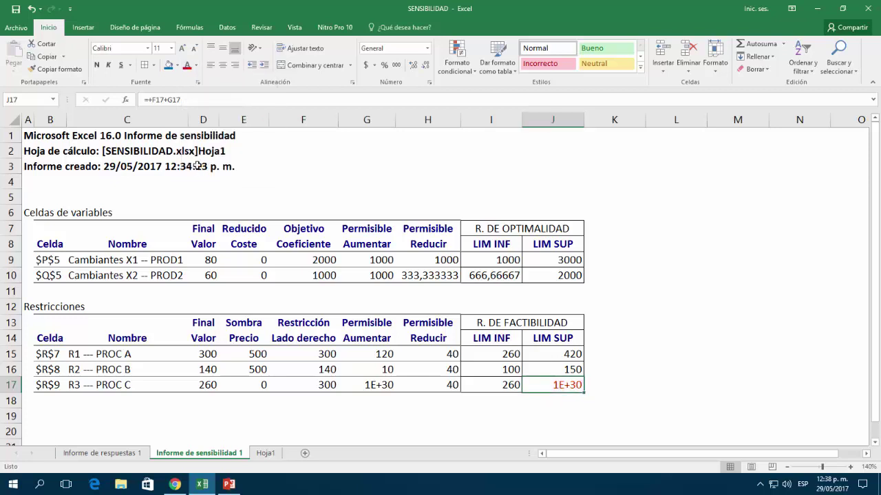
Compare the lower and upper limits of R3, R1 and variable X1 with their right-hand sides and objective coefficient
click(492, 389)
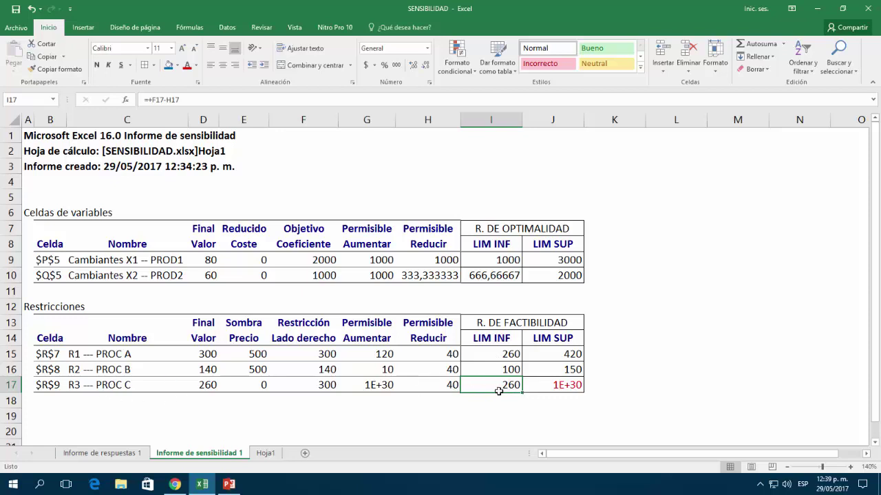
click(321, 386)
click(482, 383)
click(311, 385)
click(493, 381)
click(489, 354)
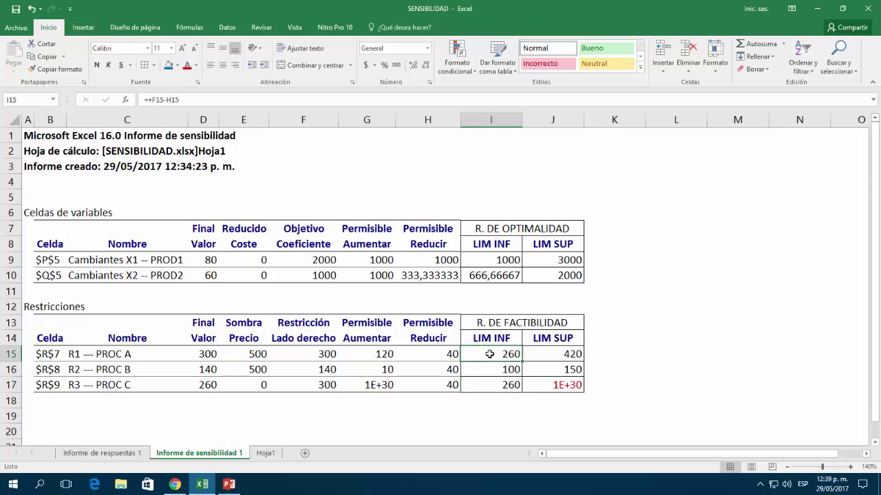
click(557, 354)
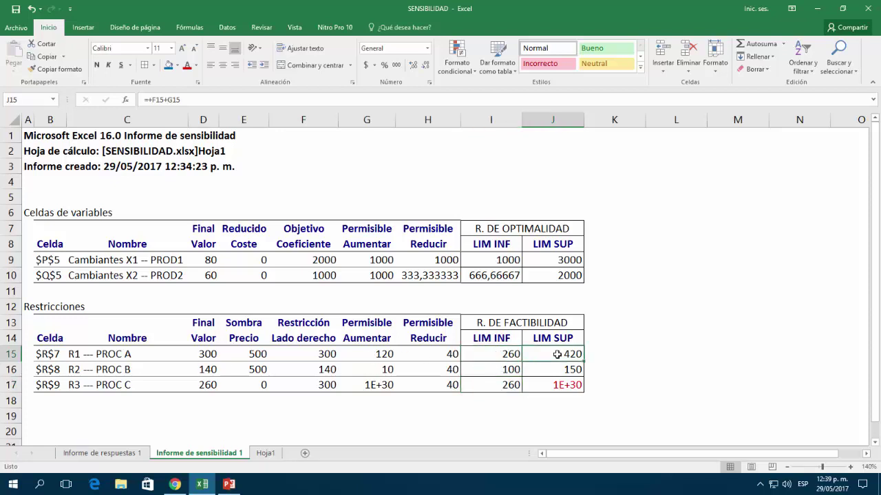
click(324, 354)
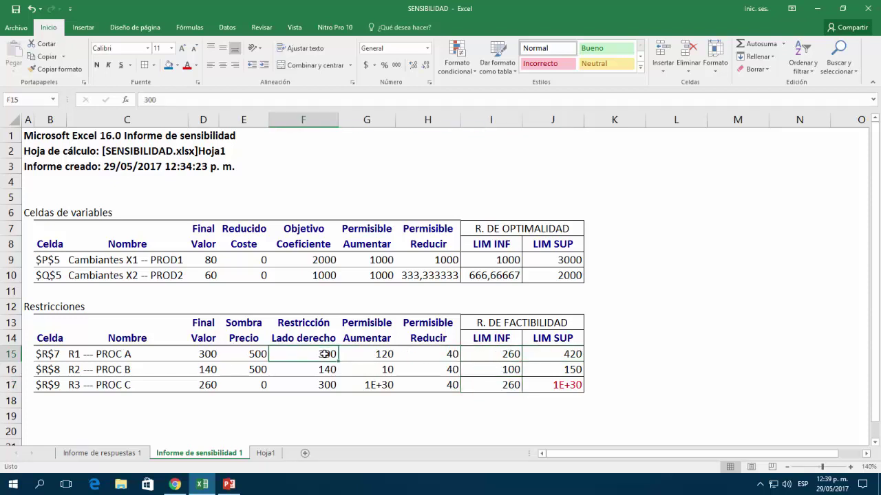
click(504, 259)
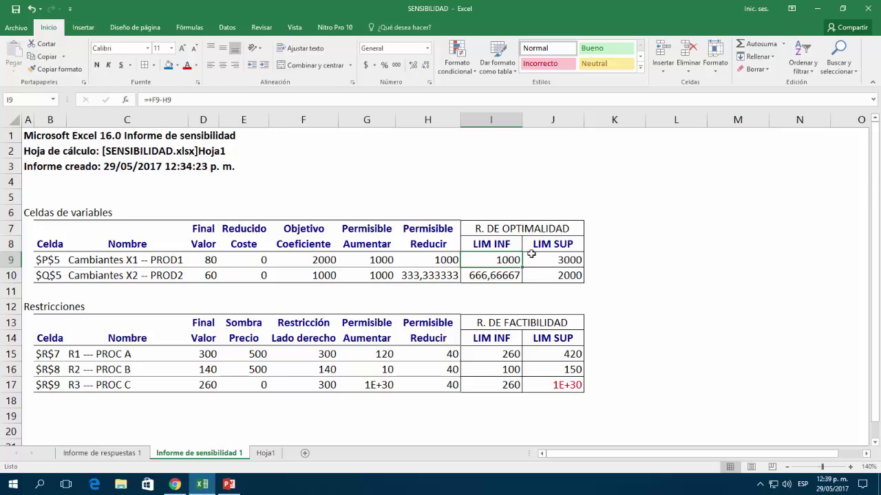
click(564, 264)
click(323, 260)
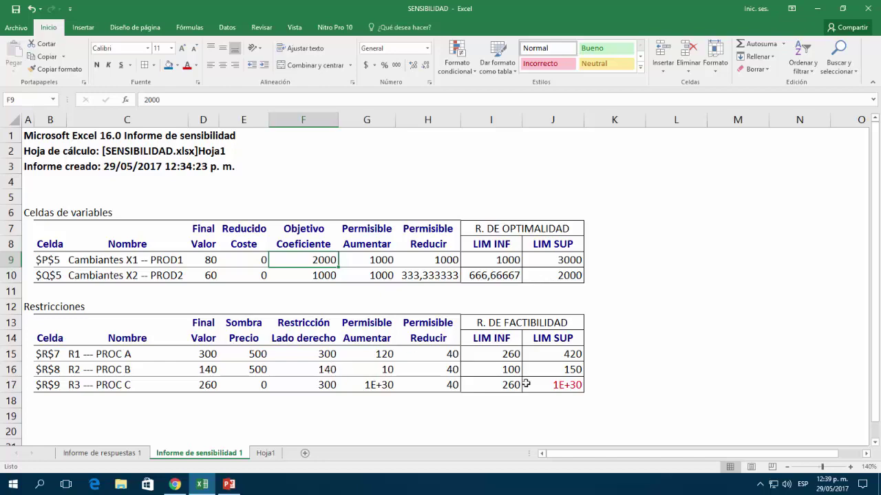
Read the exercise's list of changes on Hoja1 and check constraint R1's feasibility range in the sensitivity report
click(265, 453)
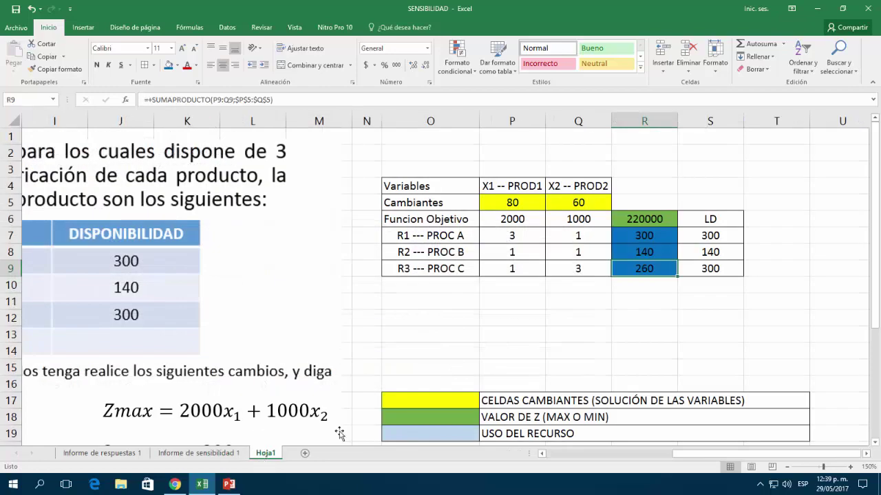
click(787, 468)
click(788, 468)
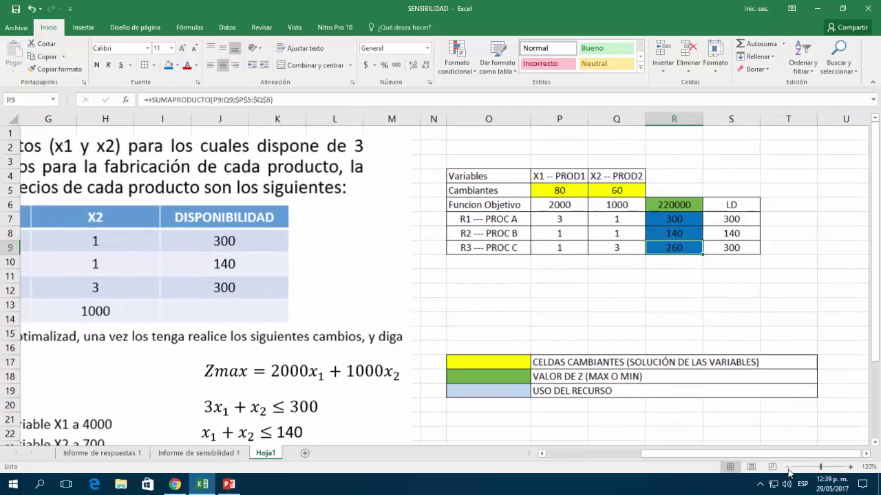
click(788, 469)
drag(751, 453, 653, 451)
scroll(295, 349, down, 2)
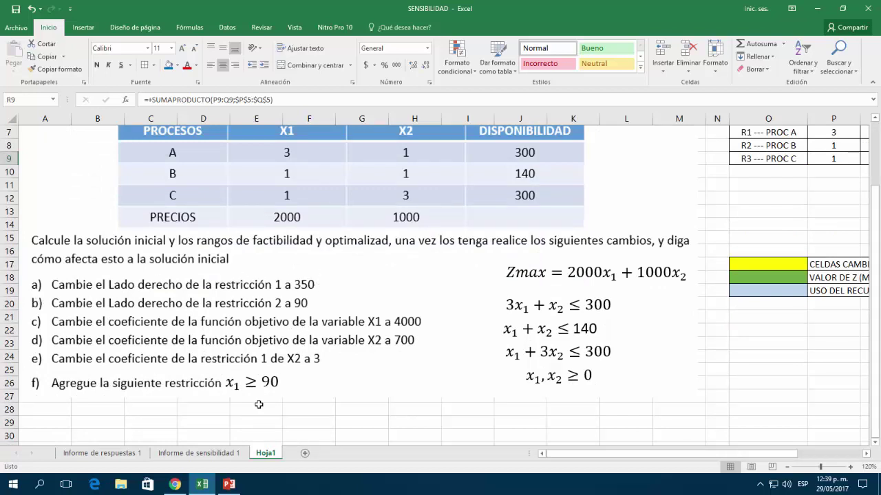
click(234, 453)
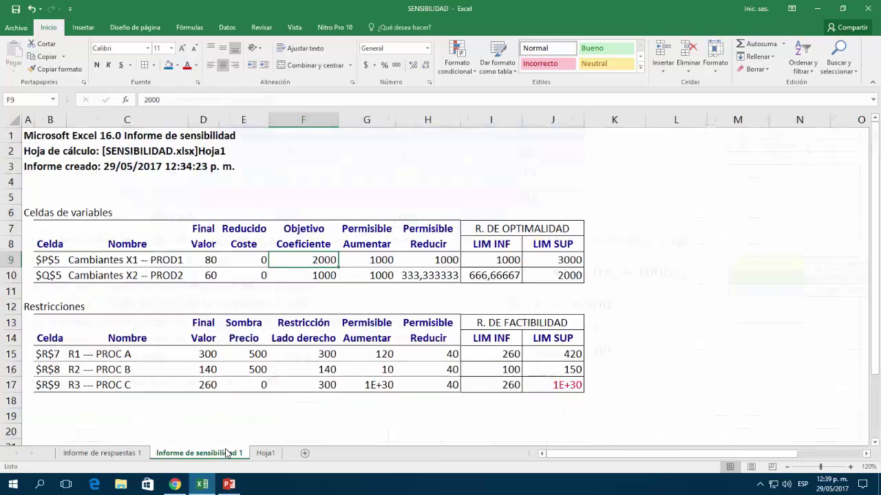
drag(73, 353, 306, 353)
drag(492, 352, 570, 353)
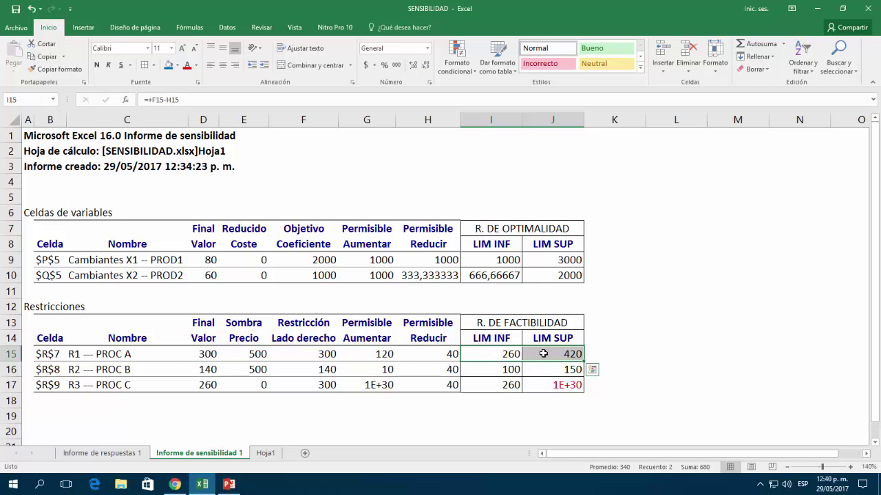
Clear the values of the changing cells P5:Q5 in the model on Hoja1
click(265, 453)
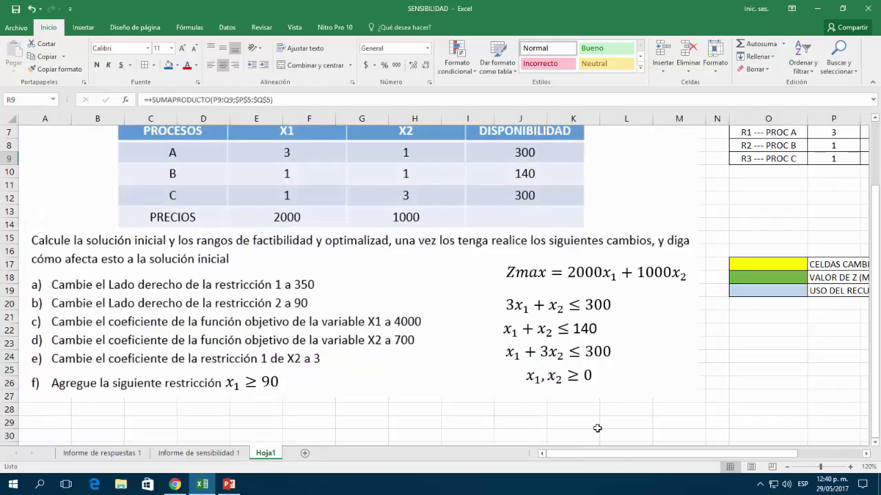
drag(661, 454, 723, 456)
scroll(777, 420, up, 2)
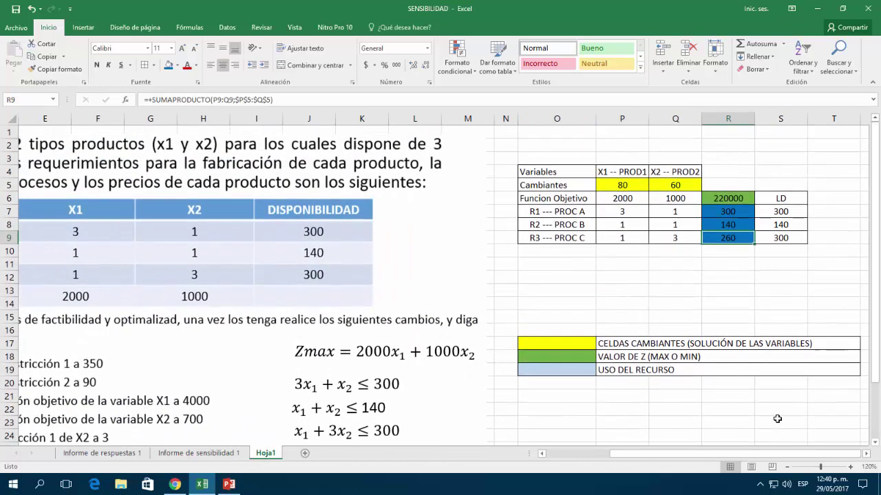
drag(617, 185, 680, 184)
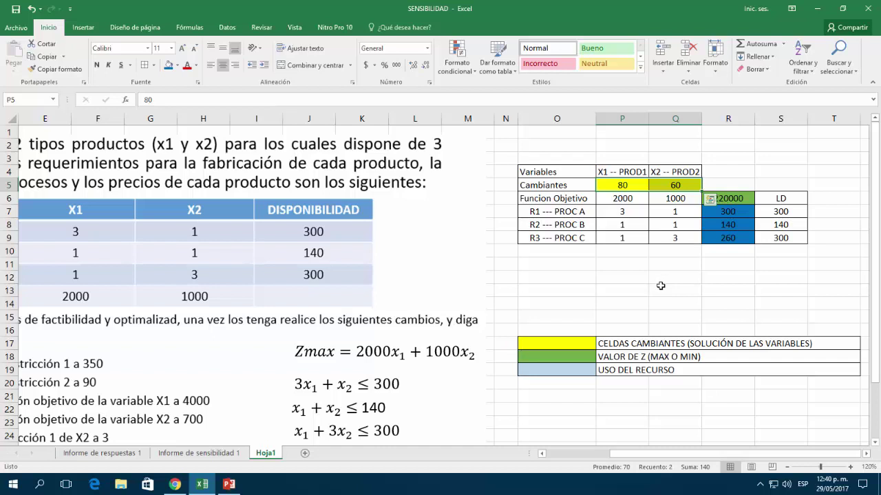
key(Delete)
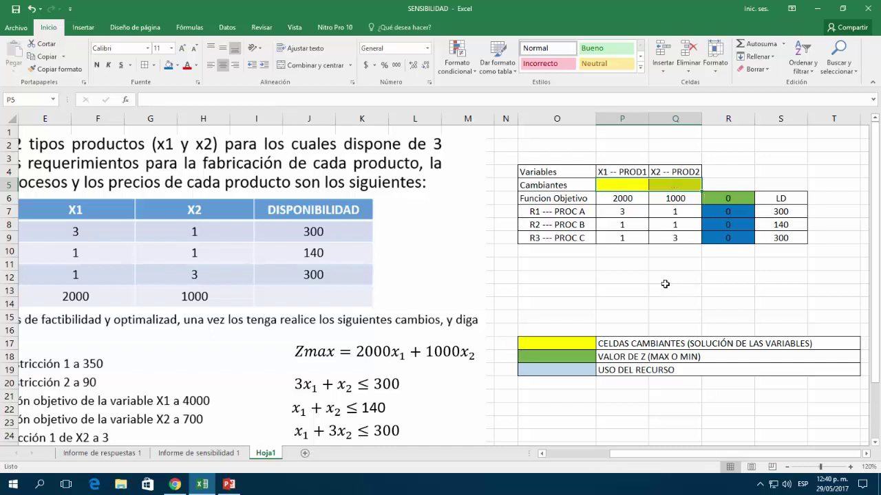
Change R1's right-hand side in S7 to 350 and colour the value red
click(790, 214)
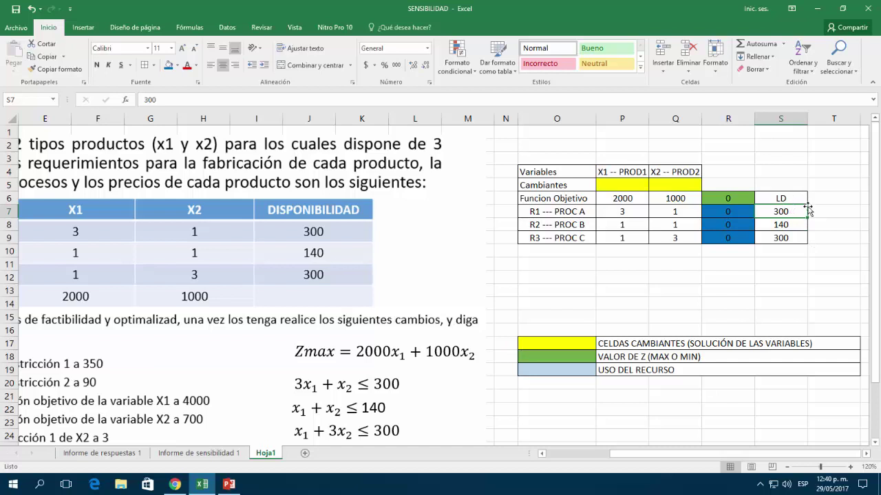
text(350)
key(Return)
click(805, 211)
click(186, 66)
click(628, 291)
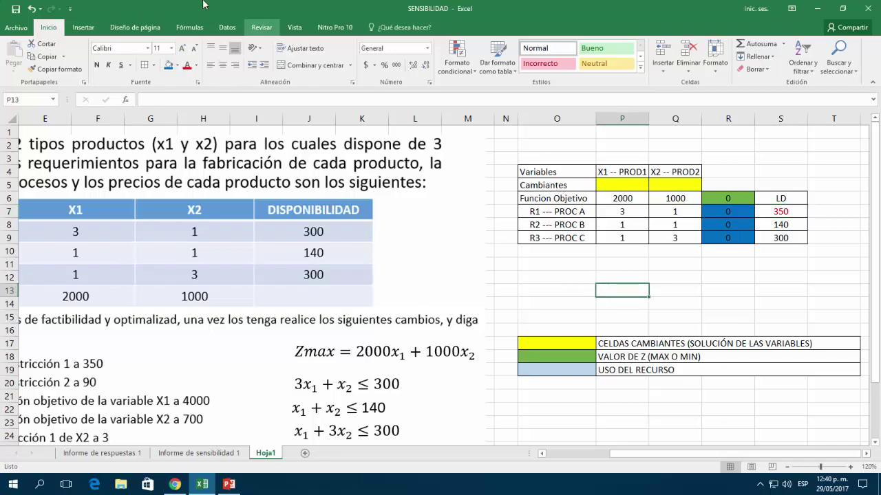
Solve the modified model with Solver, keeping the solution and generating the answer report (Responder)
click(238, 27)
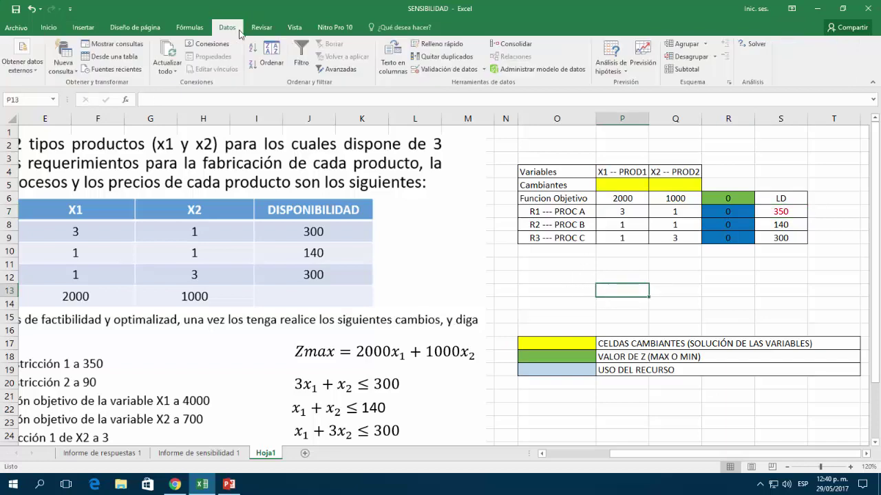
click(752, 44)
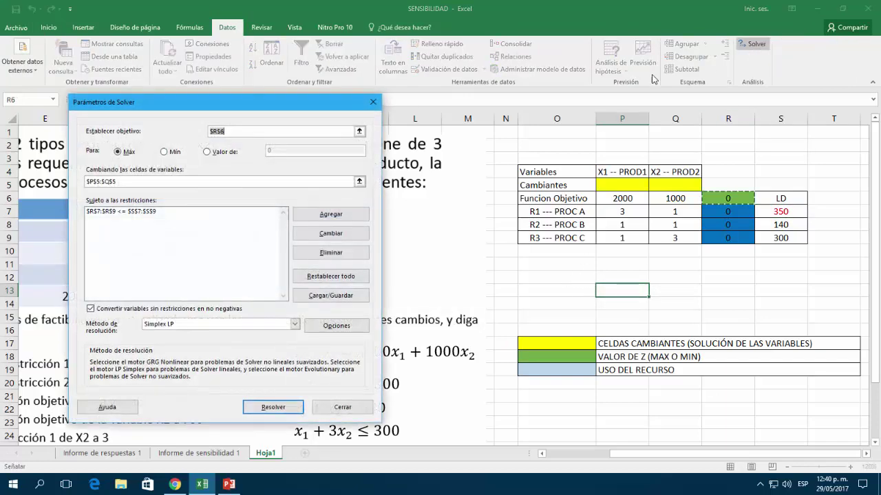
click(288, 412)
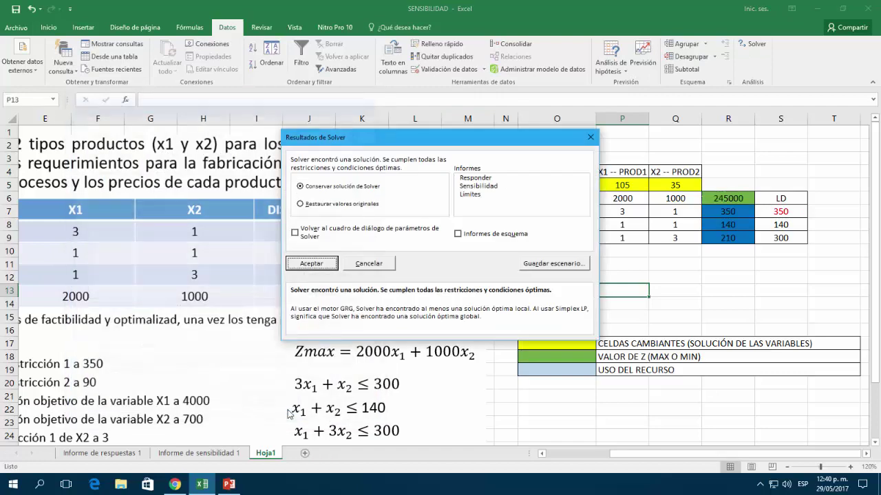
click(477, 179)
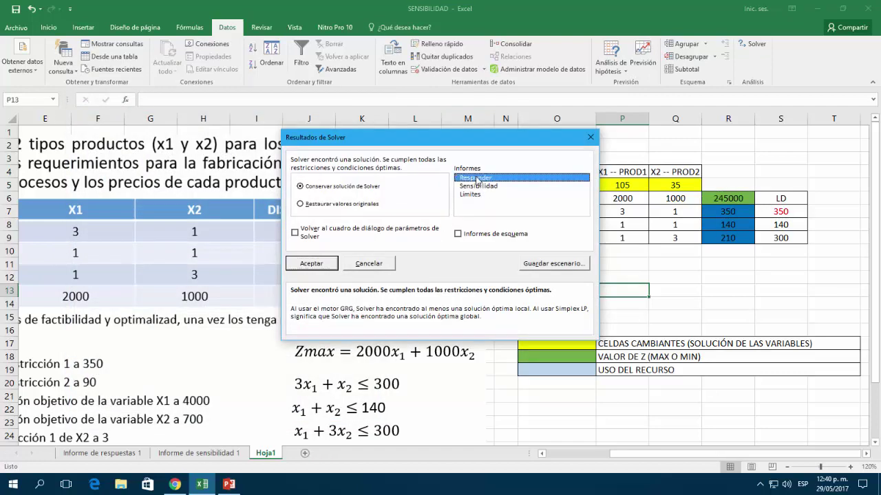
click(321, 265)
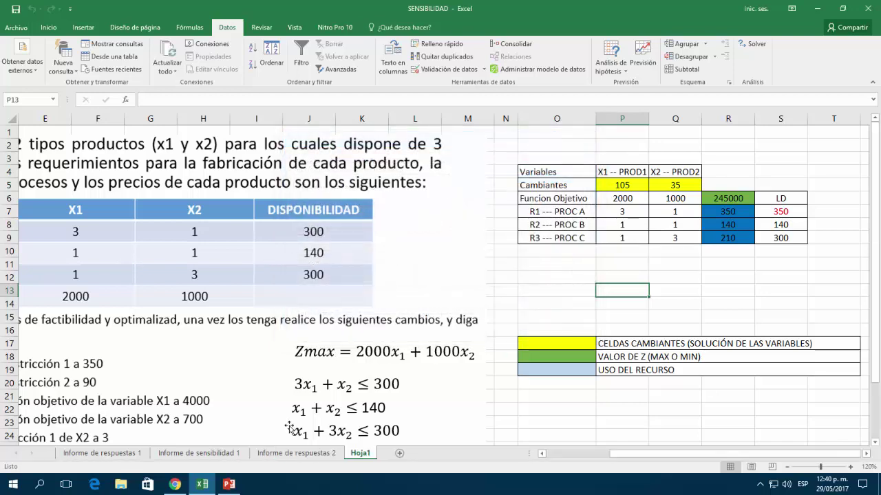
Review the new answer report, Informe de respuestas 2, and move its sheet directly after Informe de respuestas 1
click(287, 459)
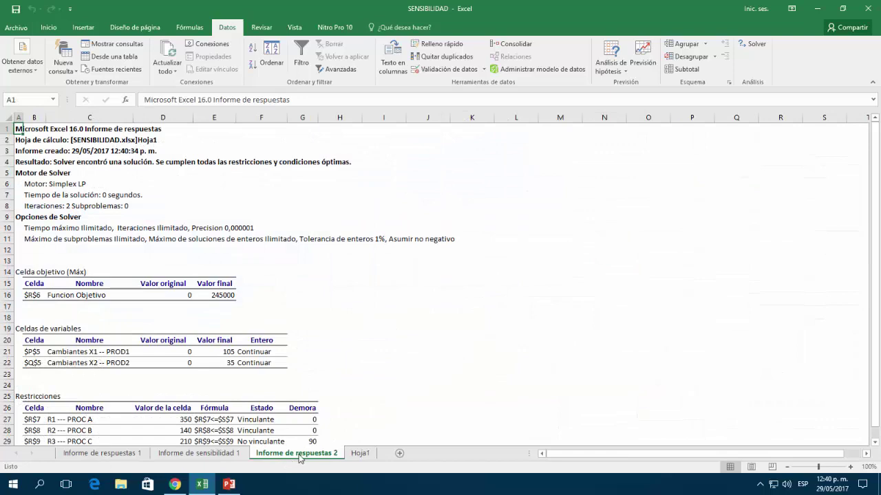
scroll(305, 373, down, 3)
scroll(324, 413, up, 2)
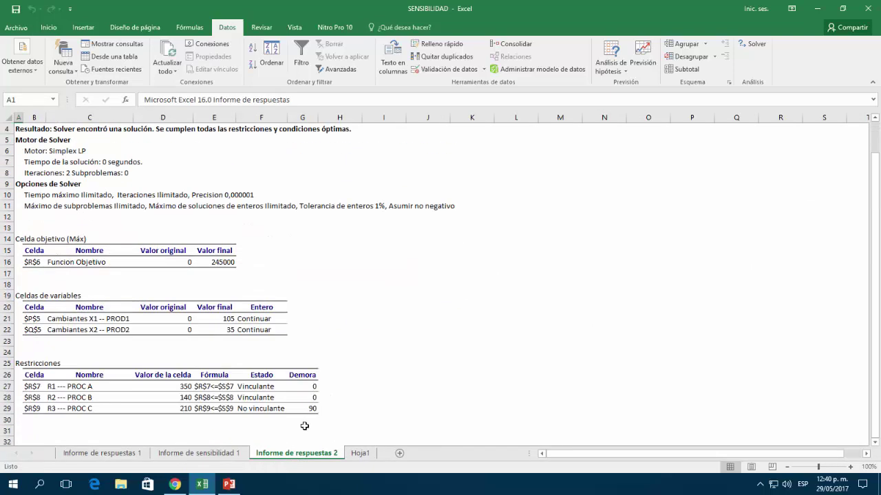
drag(307, 459, 186, 457)
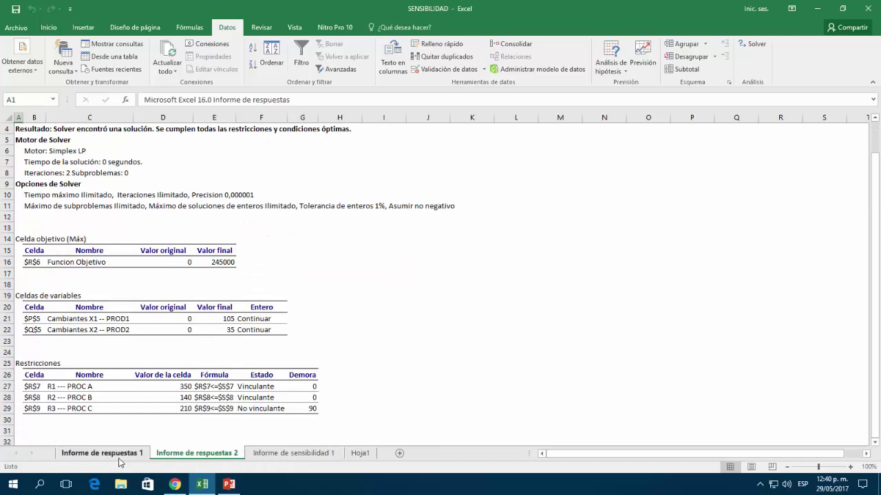
Compare the final objective and variable values between Informe de respuestas 1 and Informe de respuestas 2
click(116, 459)
click(186, 454)
click(104, 454)
click(182, 454)
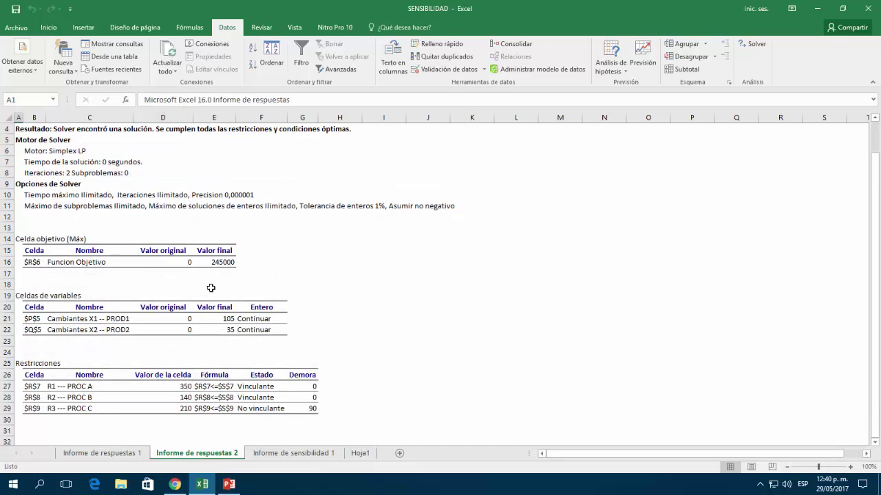
click(134, 454)
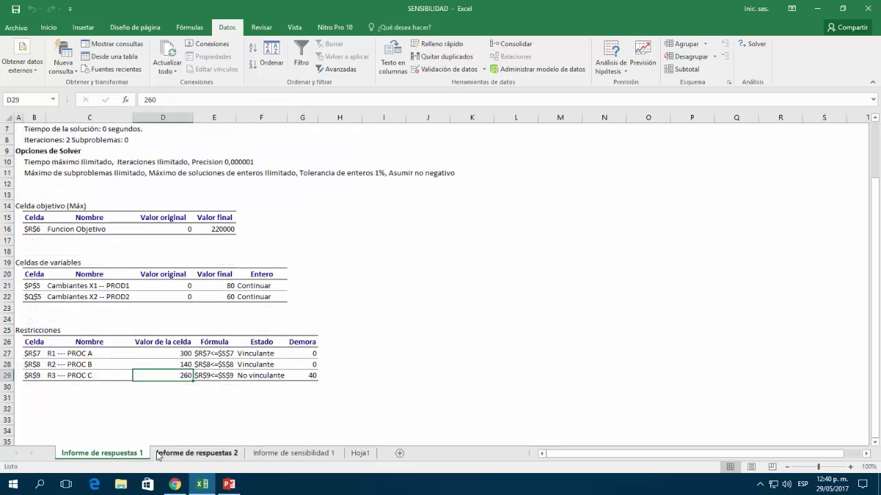
click(222, 231)
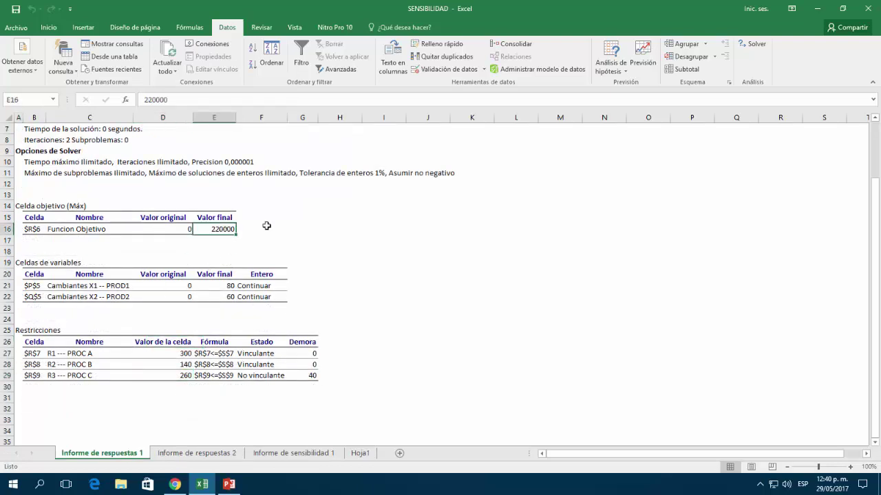
click(191, 455)
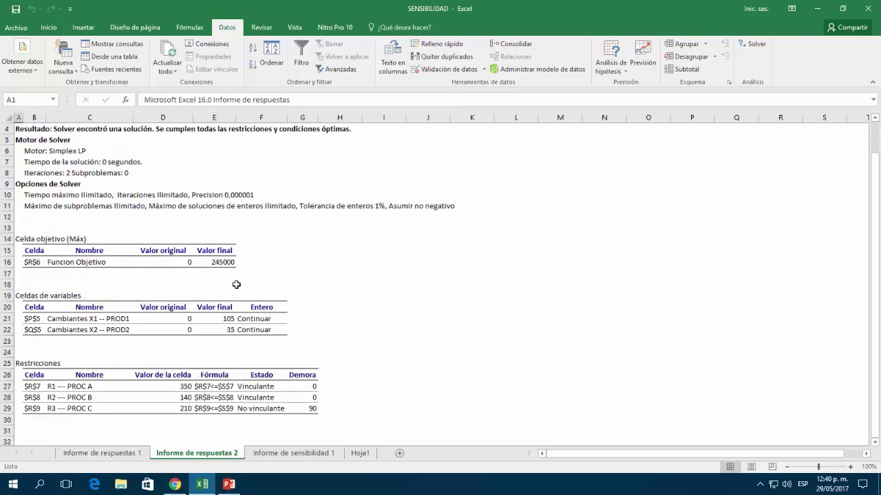
click(222, 262)
click(102, 453)
drag(219, 283, 222, 297)
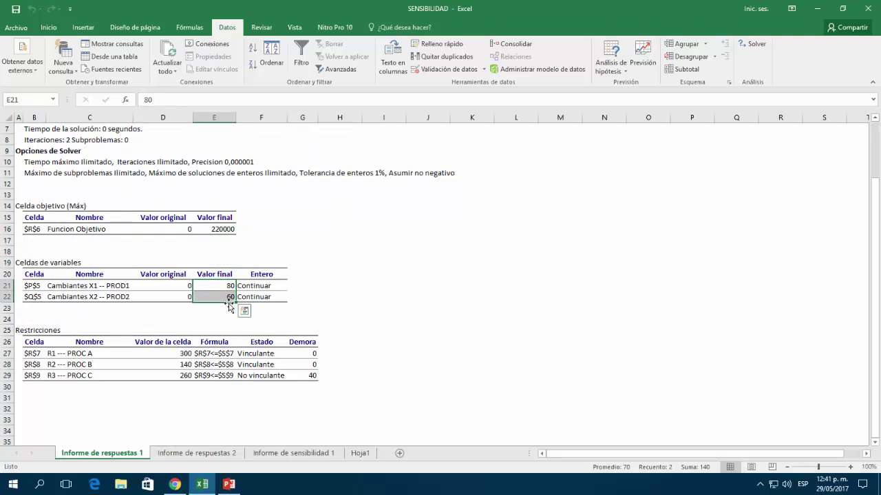
click(203, 454)
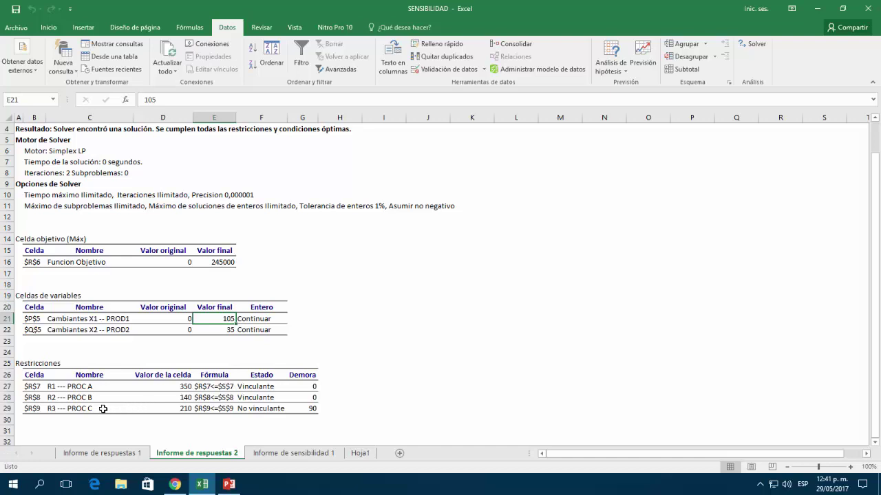
Compare the slack (Demora) of constraint R3 in the two answer reports
drag(71, 408, 306, 410)
click(307, 411)
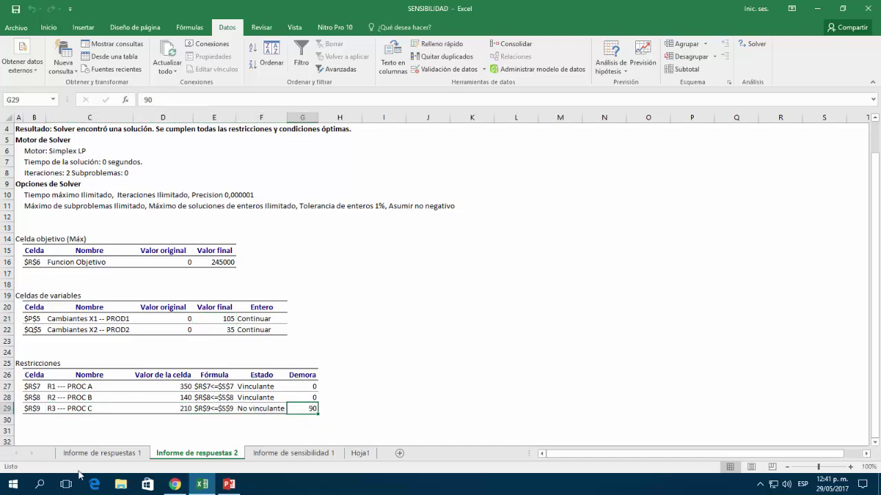
click(108, 454)
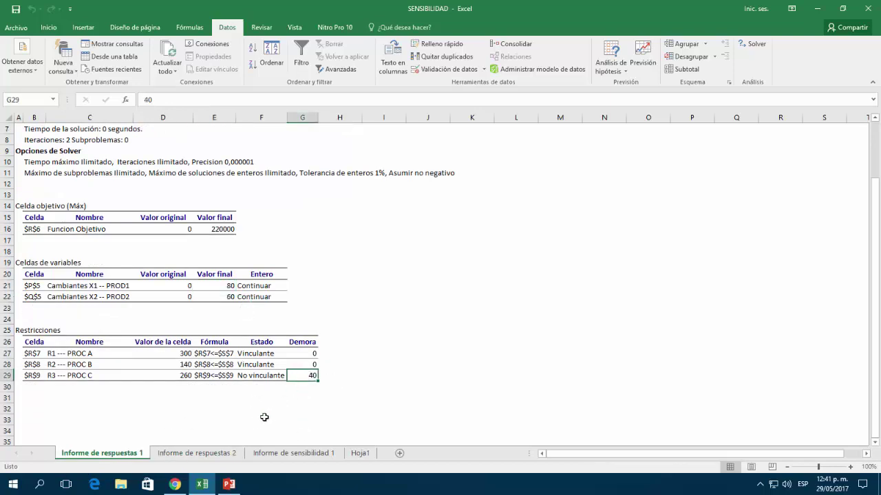
click(229, 452)
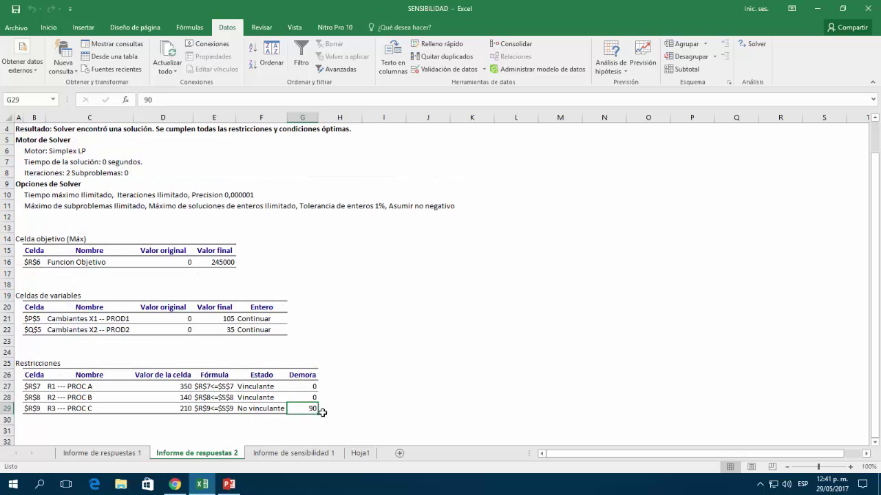
Return to the model on Hoja1 and clear the values of the changing cells P5:Q5
click(360, 453)
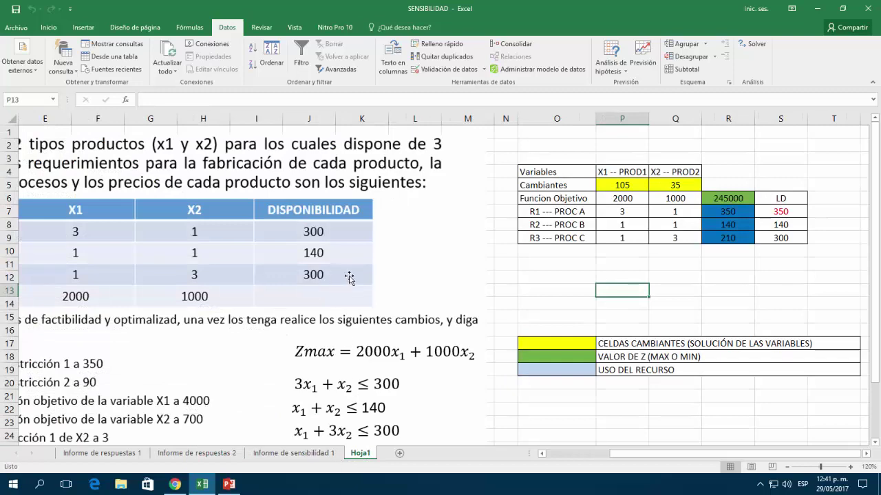
scroll(348, 300, down, 2)
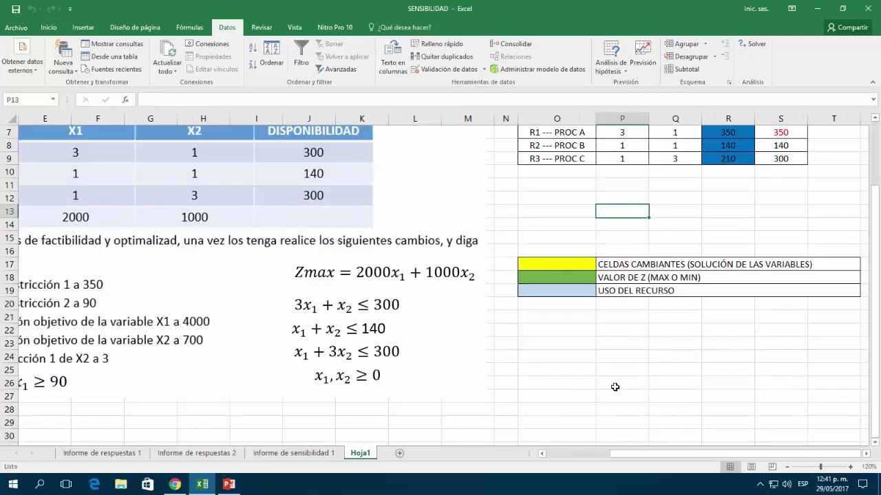
scroll(615, 379, up, 2)
drag(621, 186, 674, 186)
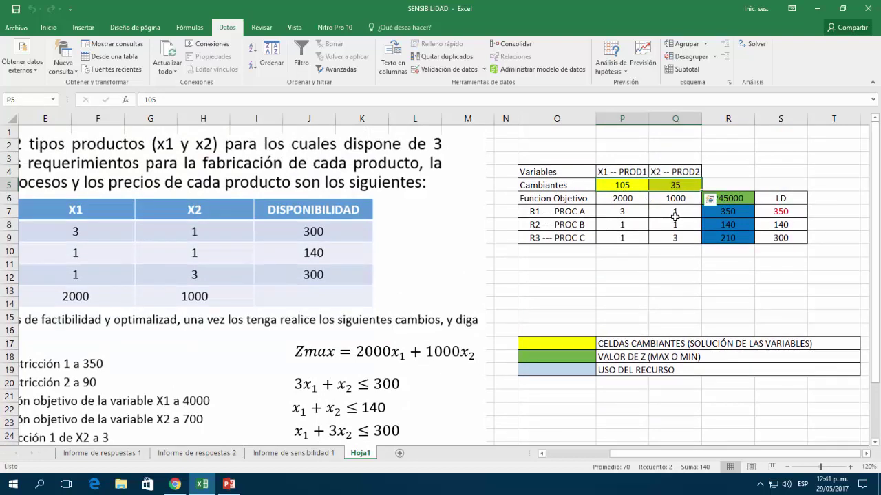
key(Delete)
Restore R1's right-hand side in S7 to 300 and set its font colour back to automatic
click(797, 211)
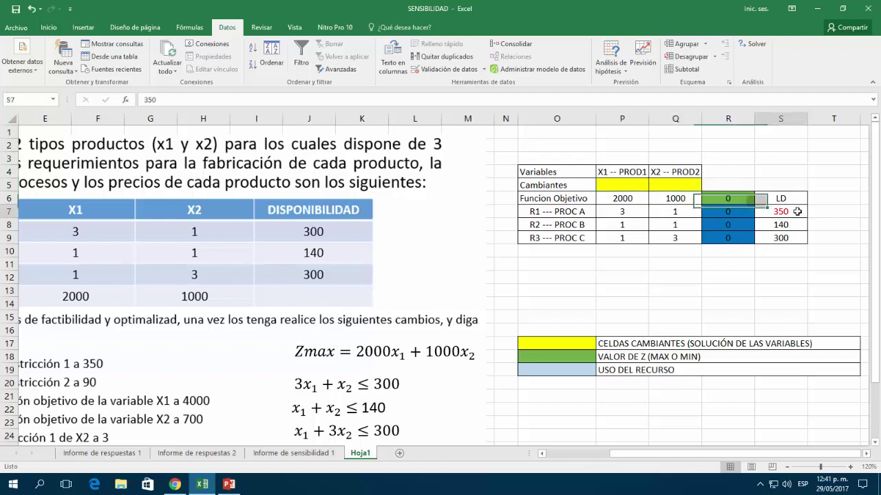
text(300)
key(Return)
click(784, 212)
click(48, 28)
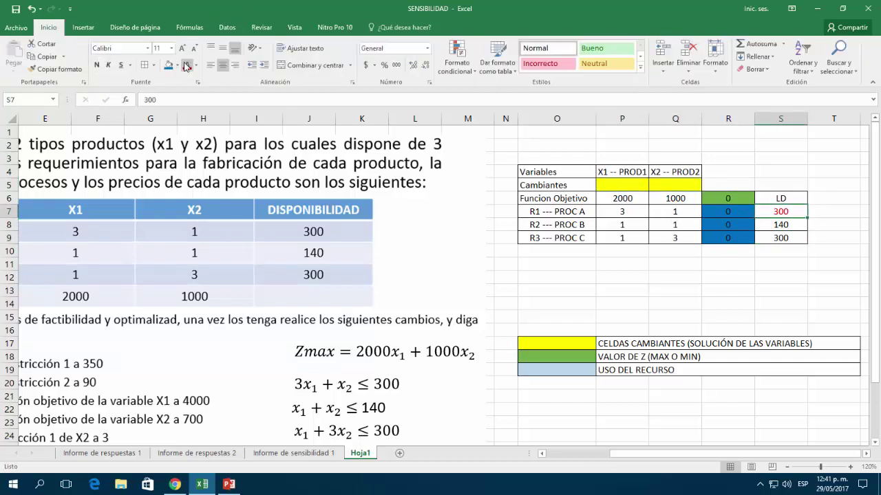
click(196, 66)
click(198, 82)
Read the list of requested changes and check R2's feasibility limits in Informe de sensibilidad 1
drag(776, 455, 593, 453)
scroll(265, 350, down, 1)
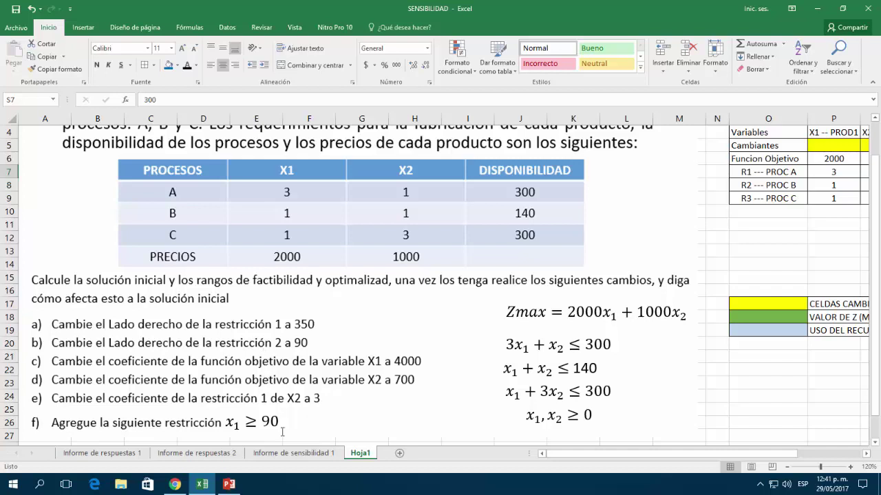
click(293, 453)
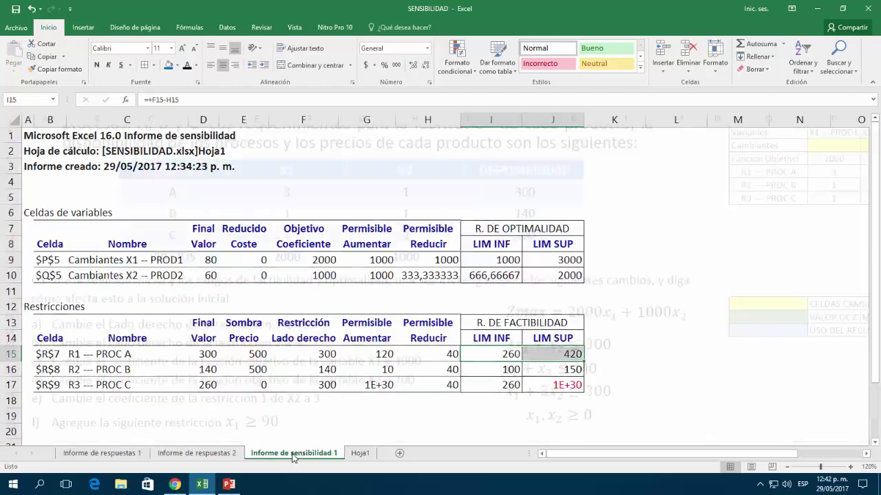
click(96, 371)
drag(209, 371, 377, 371)
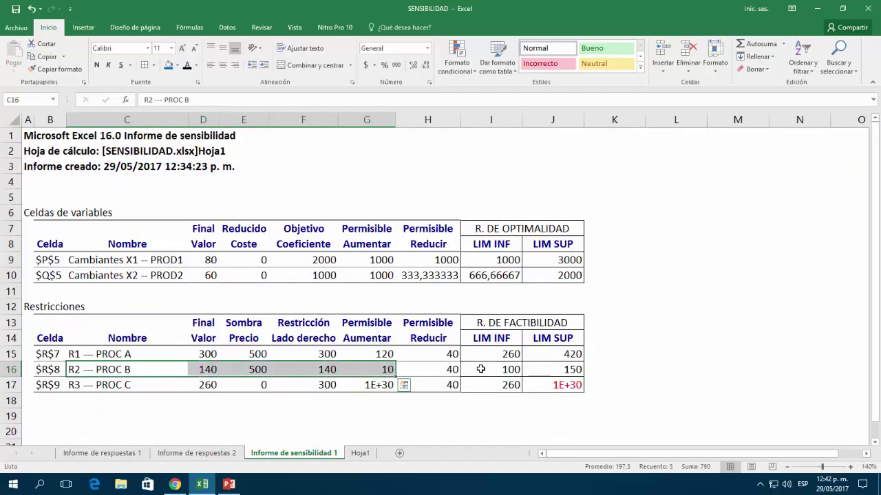
click(481, 369)
click(549, 371)
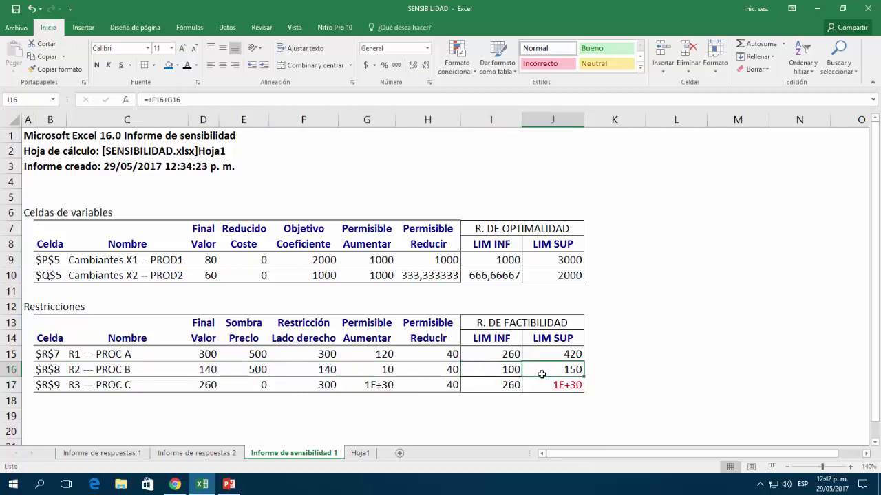
Check the requested X1 objective coefficient of 4000 against X1's optimality range in Informe de sensibilidad 1
click(360, 453)
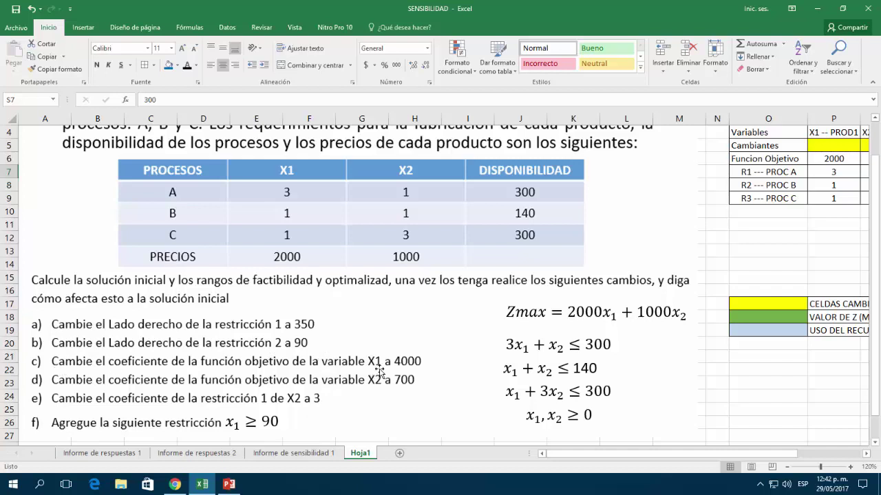
click(314, 457)
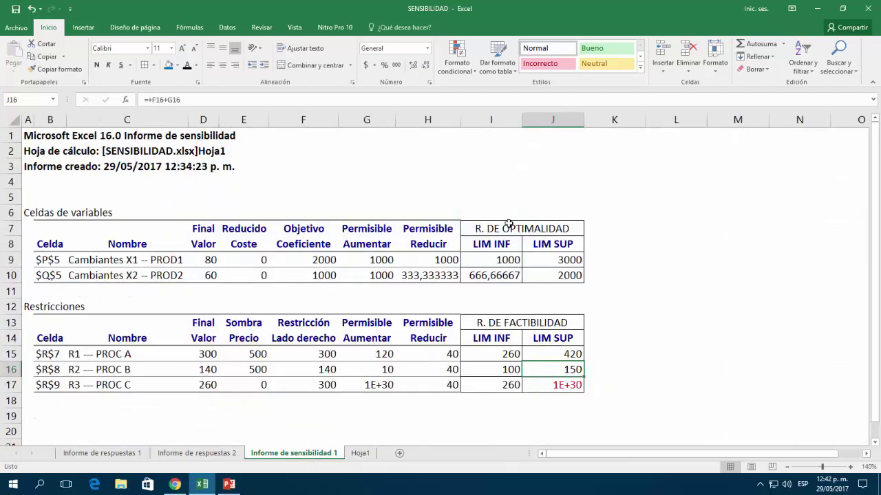
drag(501, 260, 557, 260)
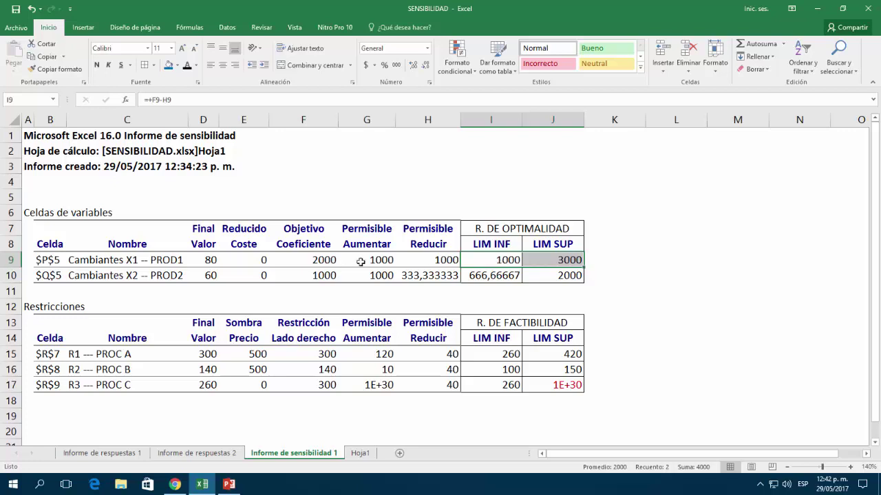
click(323, 261)
click(473, 260)
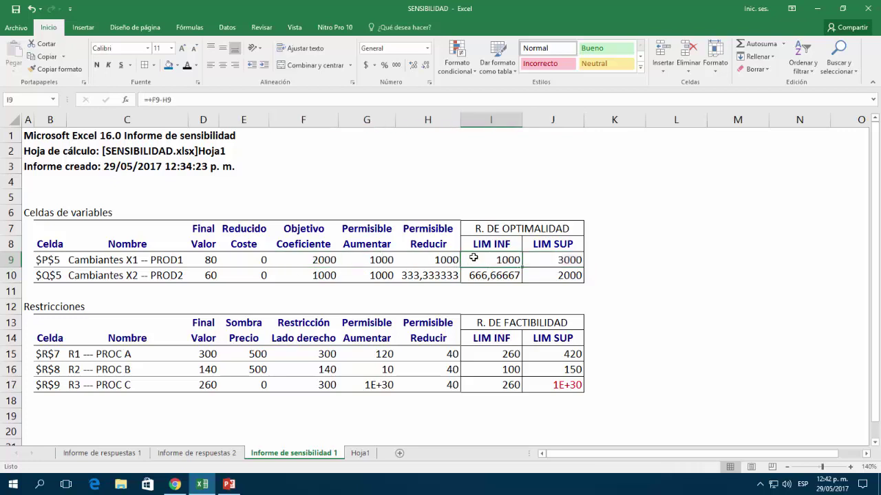
click(549, 259)
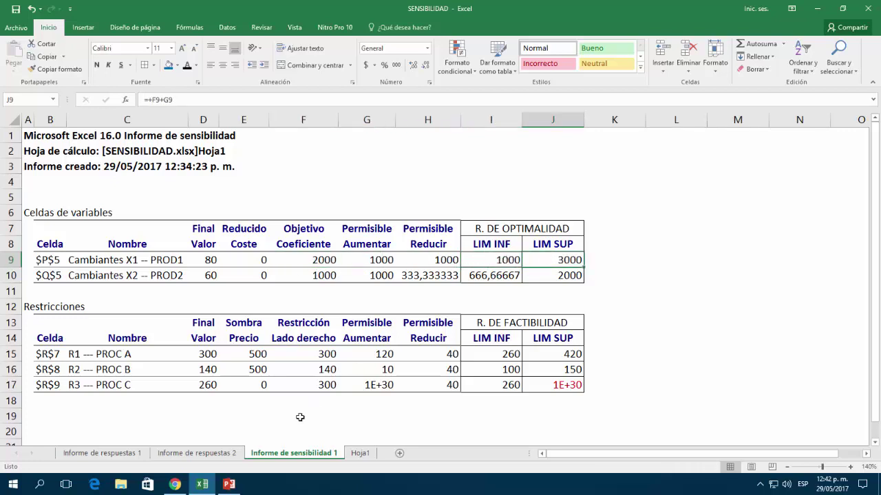
click(357, 455)
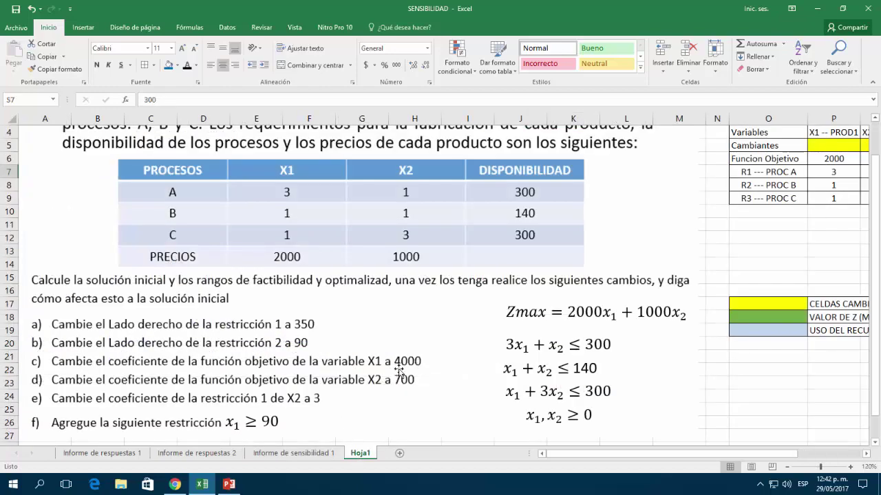
click(311, 456)
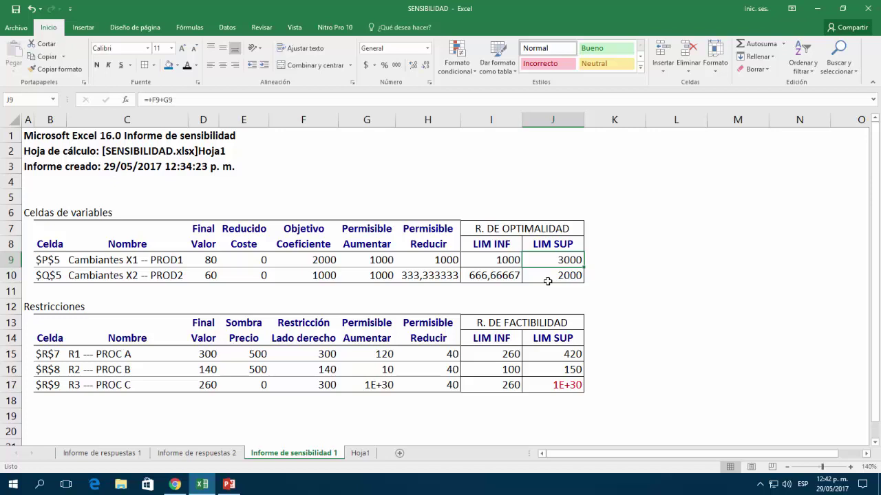
Check the requested X2 objective coefficient of 700 against X2's optimality range in the sensitivity report
click(359, 455)
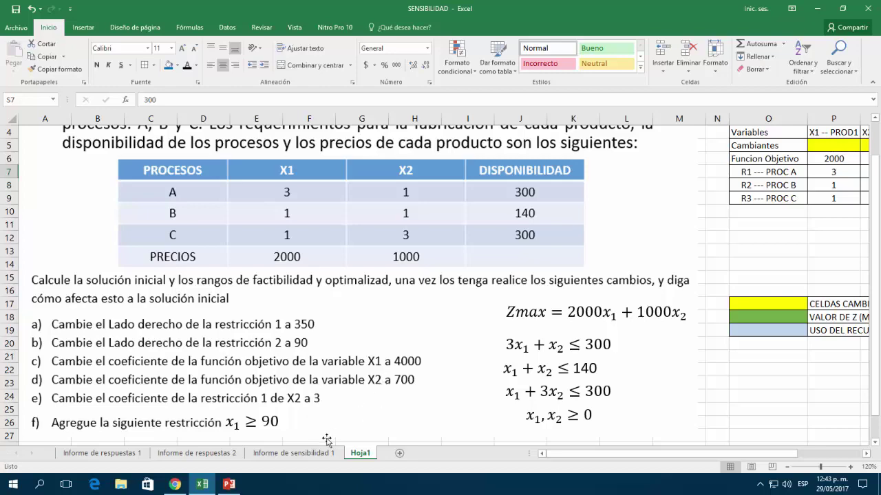
click(315, 458)
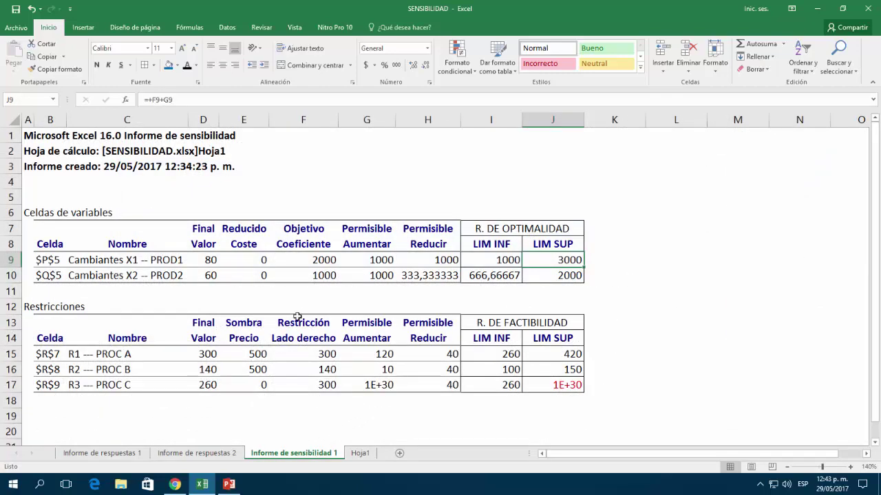
drag(117, 274, 289, 278)
click(484, 278)
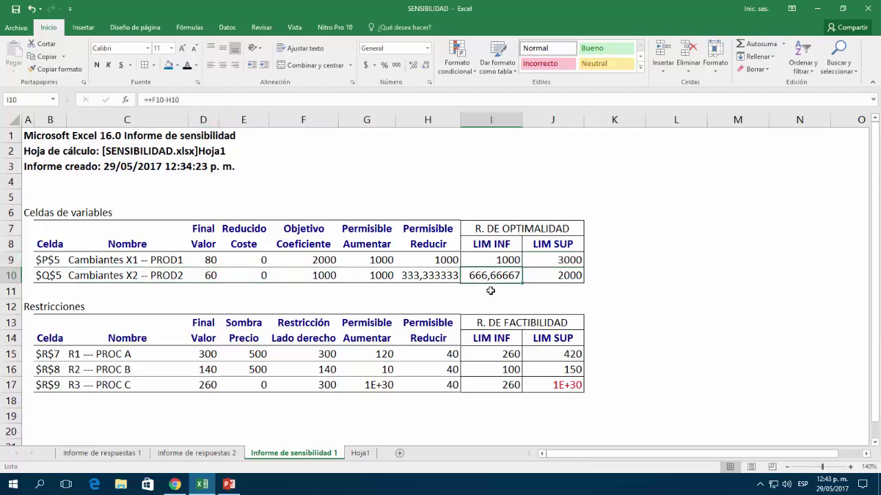
click(554, 278)
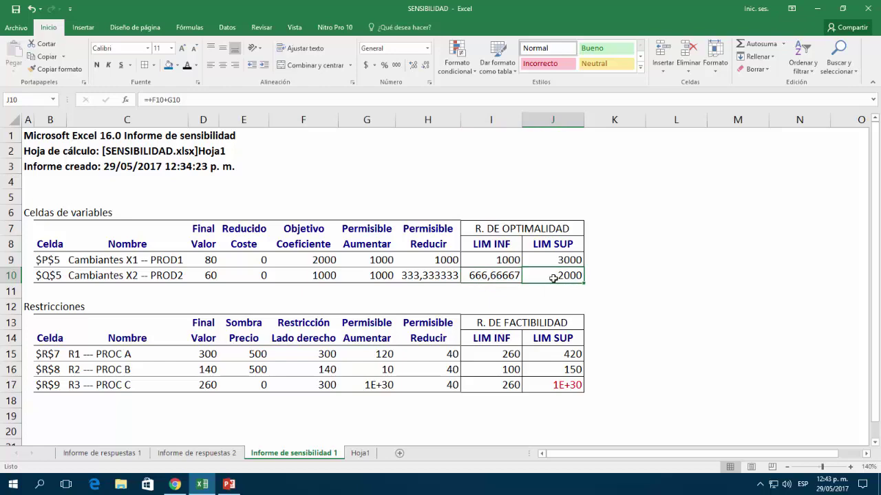
Change X2's objective function coefficient in Q6 on Hoja1 to 700 and colour the value red
click(371, 456)
drag(798, 458, 817, 457)
click(675, 158)
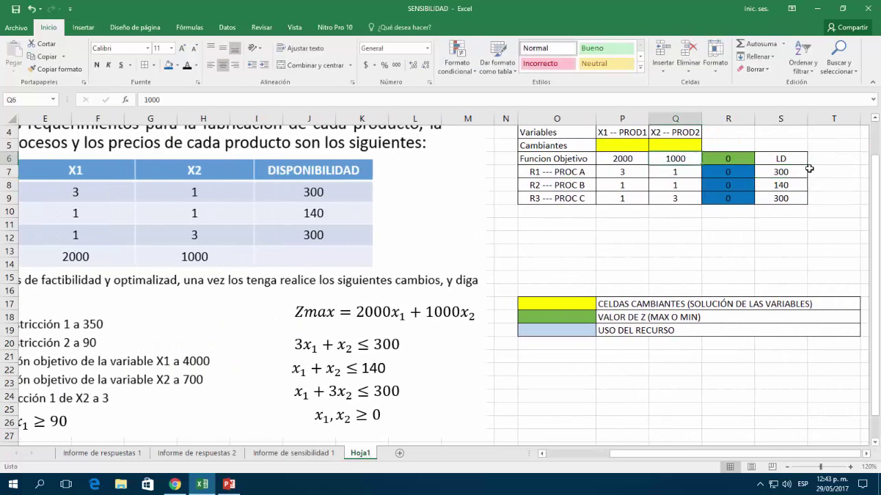
text(700)
key(Return)
click(675, 160)
click(198, 65)
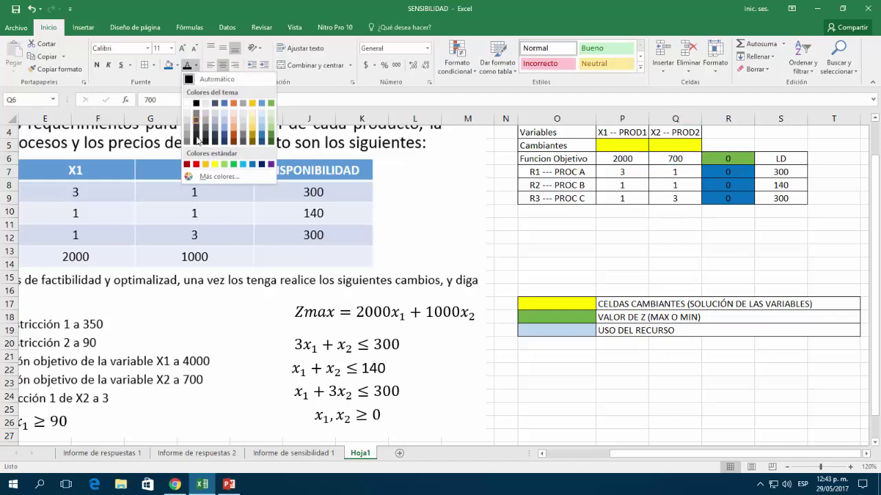
click(196, 169)
click(642, 251)
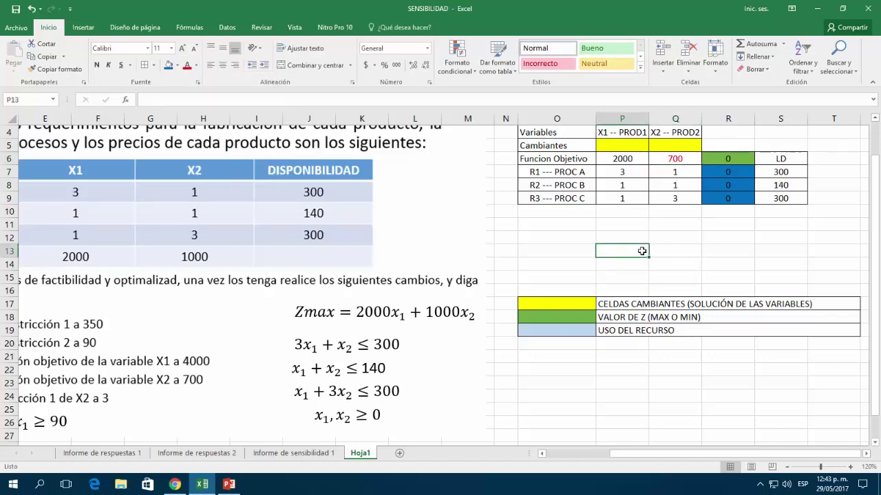
Run Solver on the model with the changed X2 objective coefficient, keeping the solution and generating the Responder report
click(227, 27)
click(756, 44)
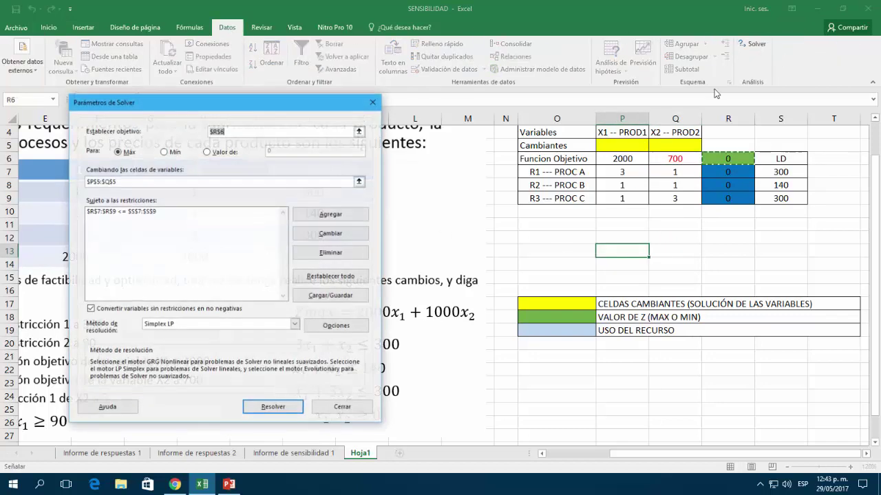
click(273, 406)
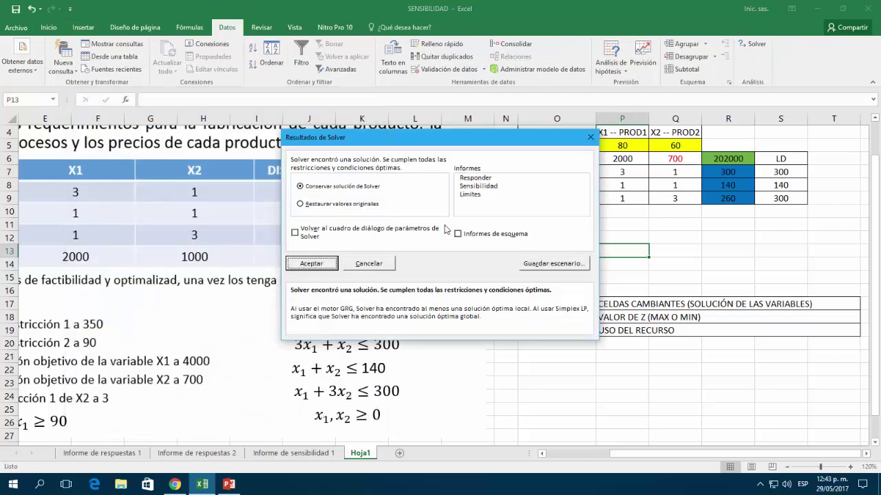
click(474, 178)
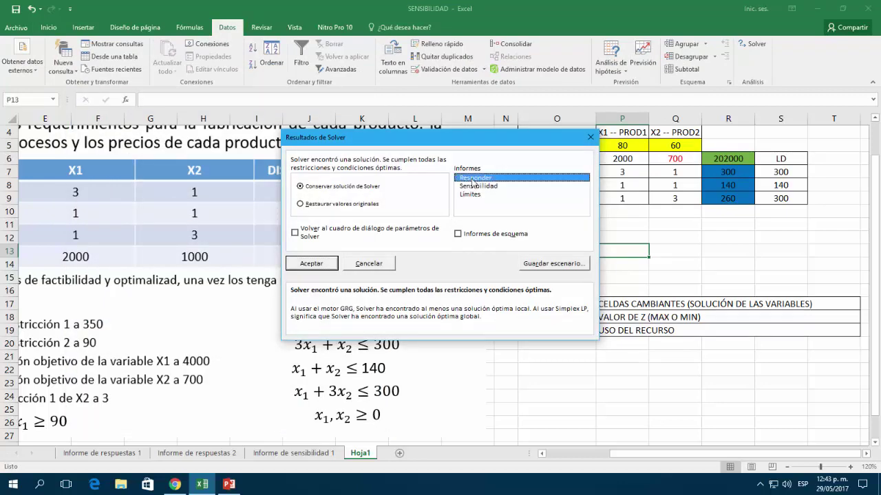
click(320, 267)
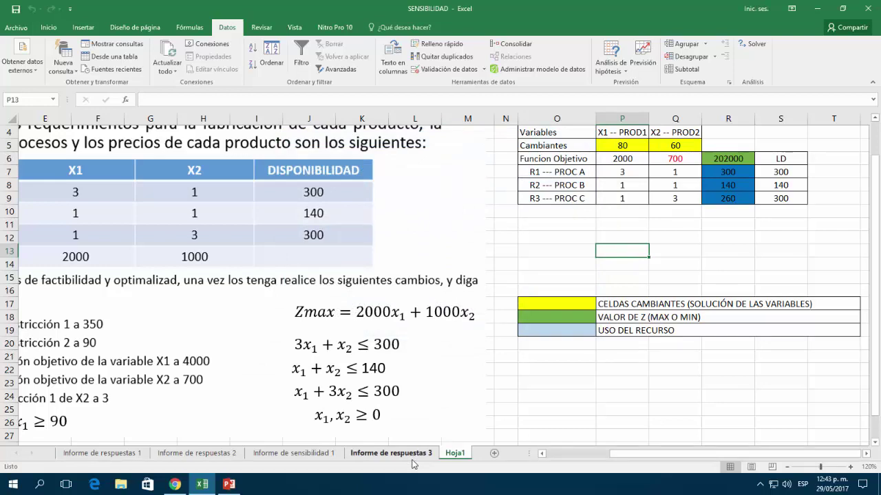
Compare the final values of X1 and X2 in Informe de respuestas 1 with those in Informe de respuestas 3
drag(411, 460, 254, 460)
click(103, 457)
drag(225, 286, 227, 295)
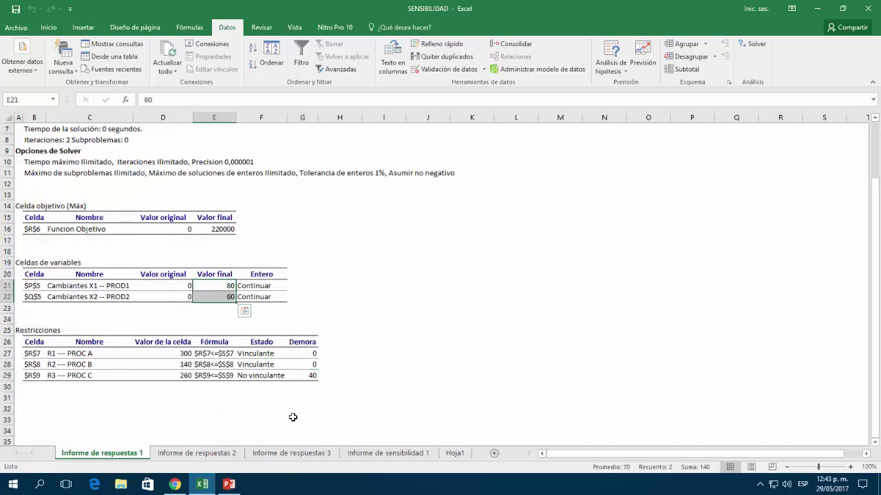
click(308, 452)
drag(223, 352, 224, 362)
scroll(318, 355, down, 2)
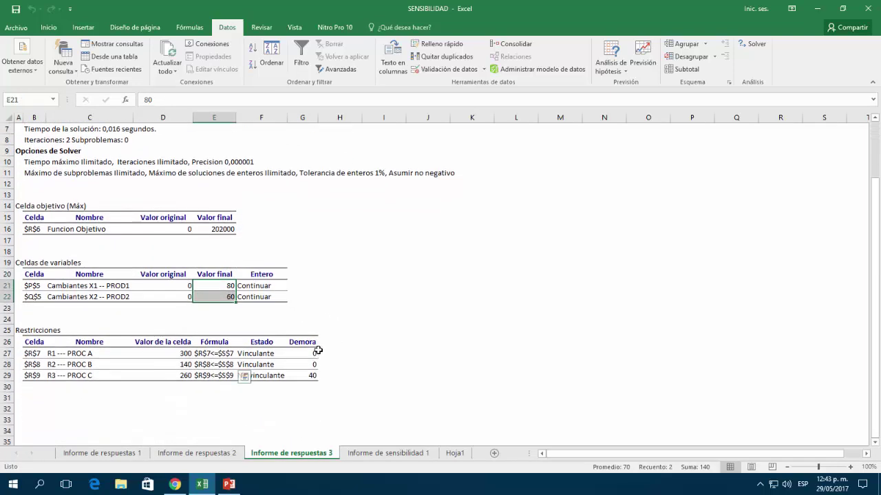
Compare the final objective function value in Informe de respuestas 3 with that in Informe de respuestas 1
click(226, 229)
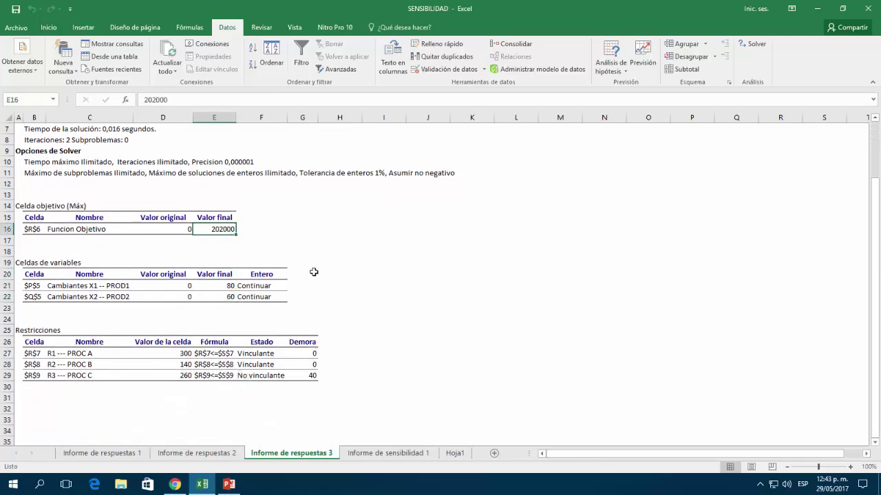
click(132, 454)
click(229, 231)
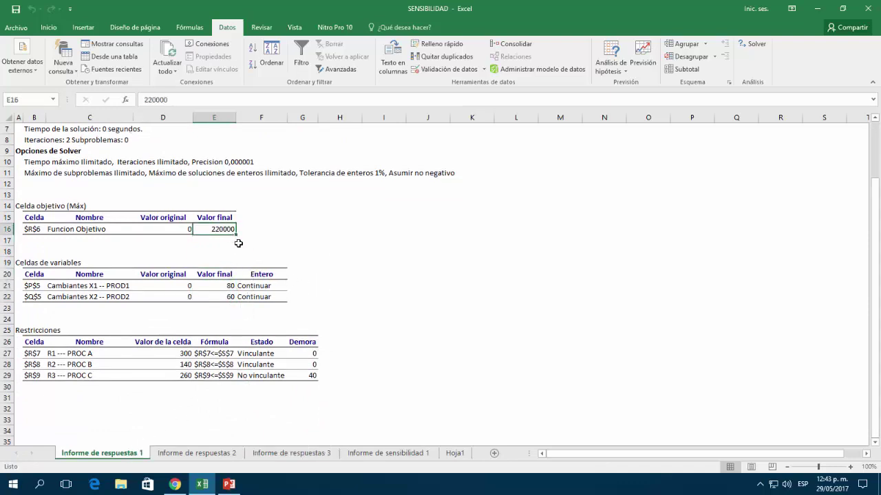
click(294, 454)
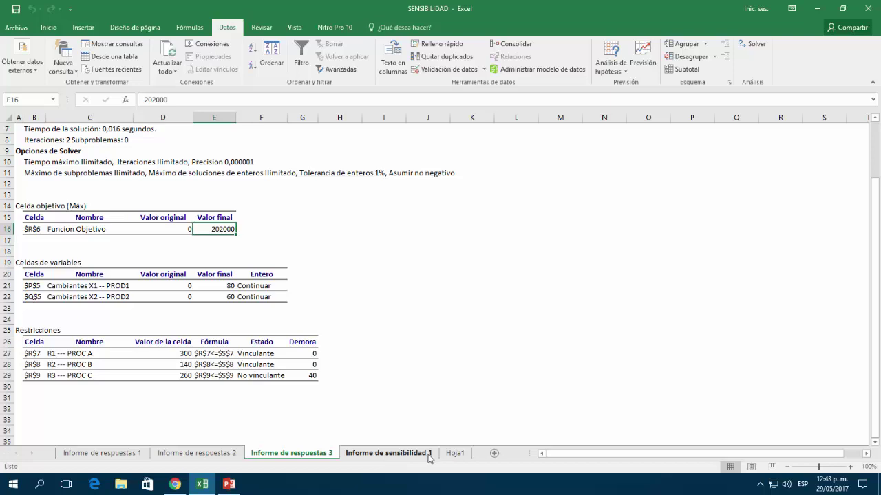
Clear the X1 and X2 solution values from the changing cells P5:Q5 on Hoja1
click(450, 455)
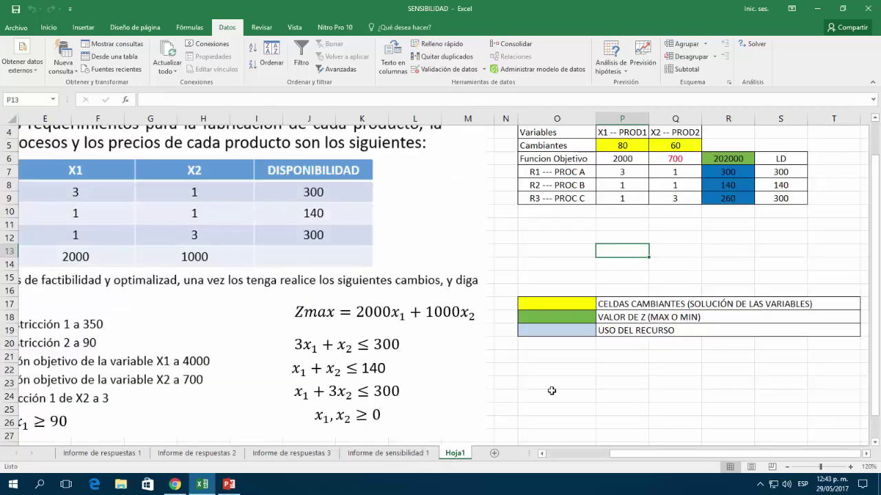
scroll(698, 274, up, 1)
click(669, 202)
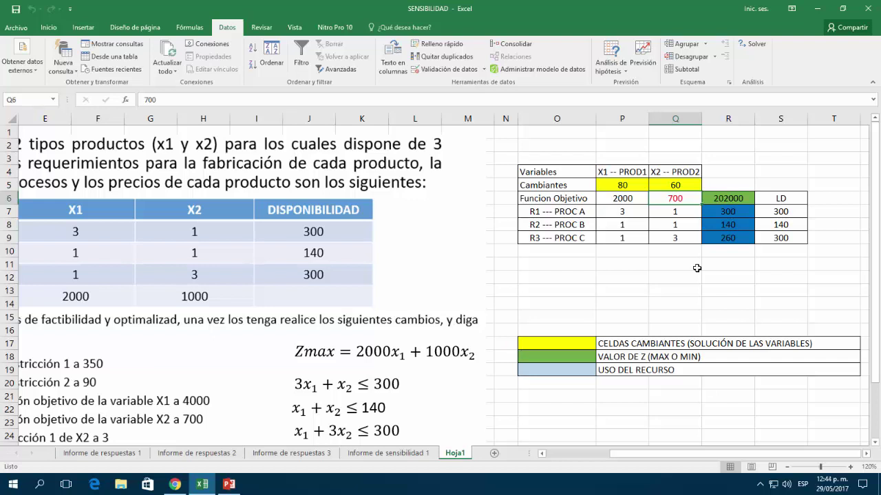
drag(627, 187, 675, 187)
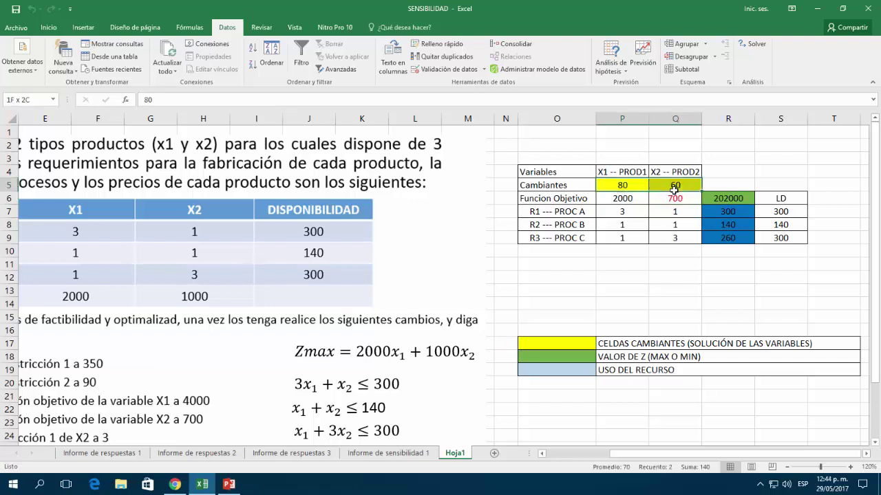
key(Delete)
Restore X2's objective function coefficient in Q6 to 1000 and return its font to the automatic colour
click(673, 197)
text(1000)
key(ctrl+Return)
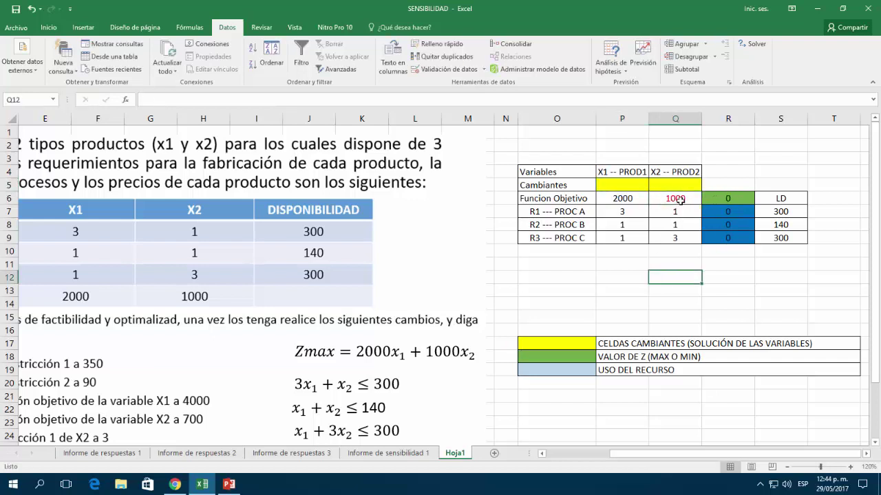
click(47, 28)
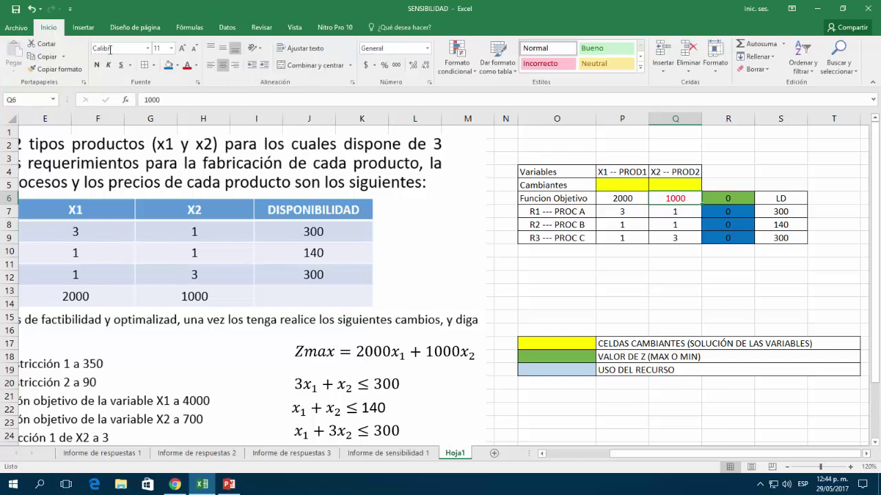
click(195, 65)
click(199, 82)
drag(618, 252, 618, 262)
Apply requested change e) by setting X2's coefficient in constraint R1 (Q7) to 3 and colouring the value red
drag(713, 454, 651, 454)
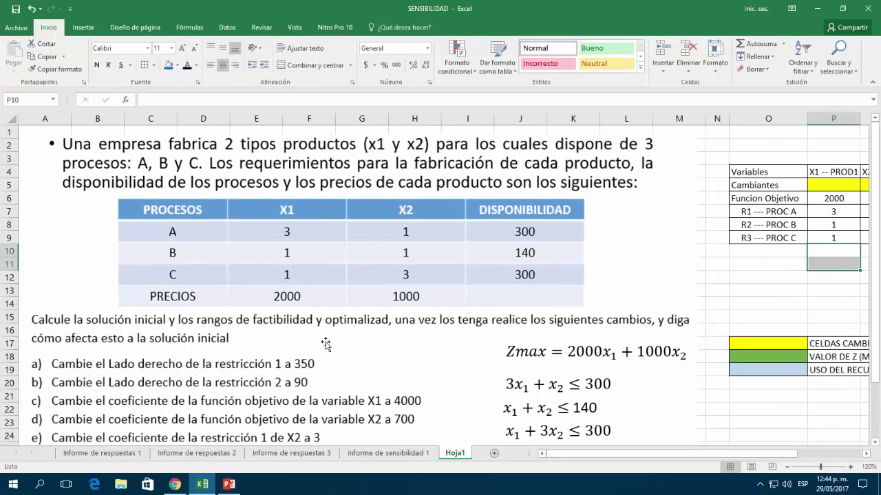
scroll(275, 337, down, 2)
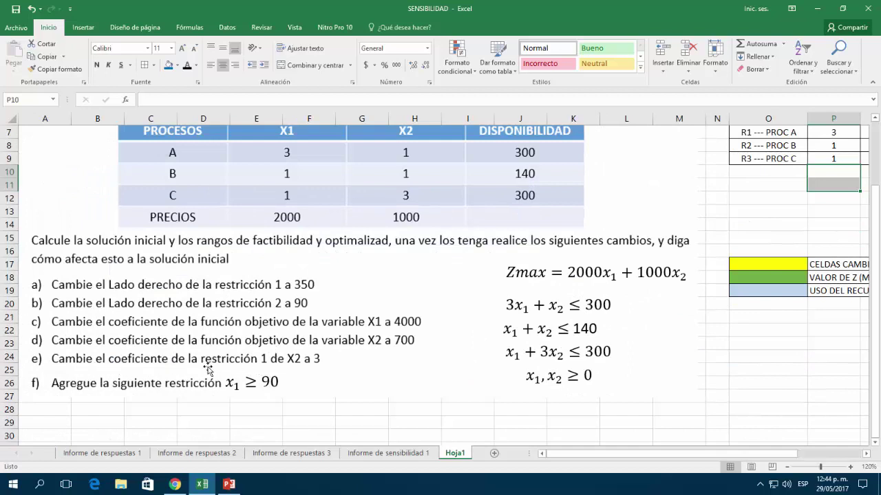
drag(725, 454, 785, 454)
scroll(729, 335, up, 2)
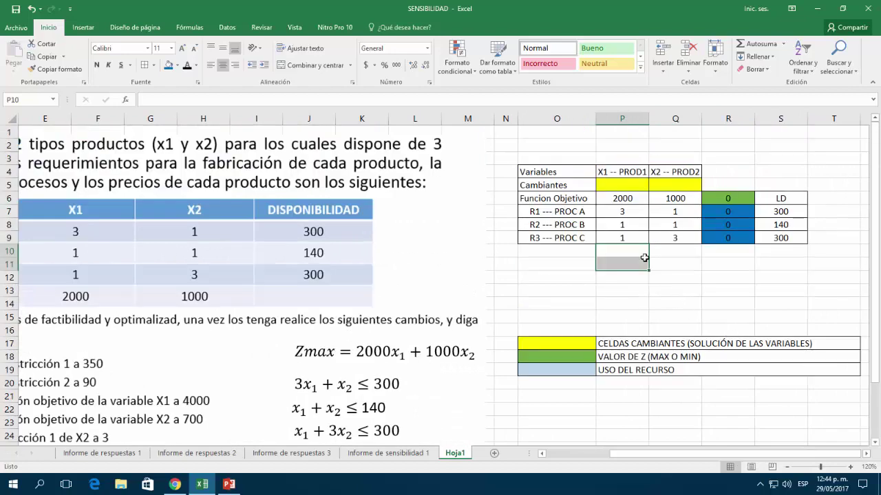
scroll(617, 226, down, 2)
scroll(616, 225, up, 2)
click(545, 213)
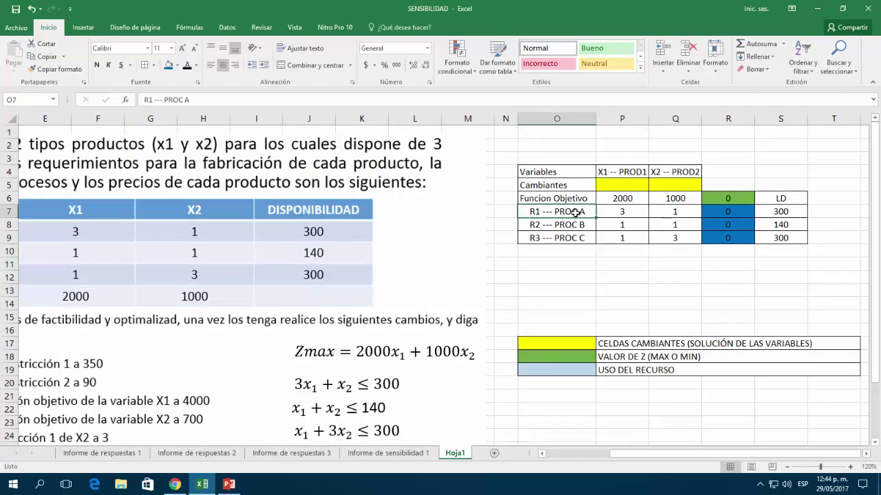
click(676, 211)
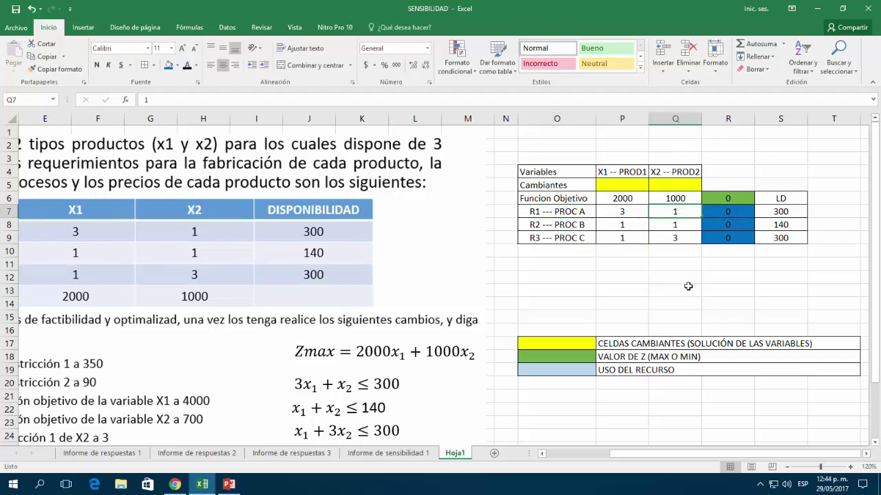
text(3)
click(200, 66)
click(200, 165)
click(674, 290)
Run Solver with the changed R1 coefficient, keeping the solution and generating the Responder report
click(221, 28)
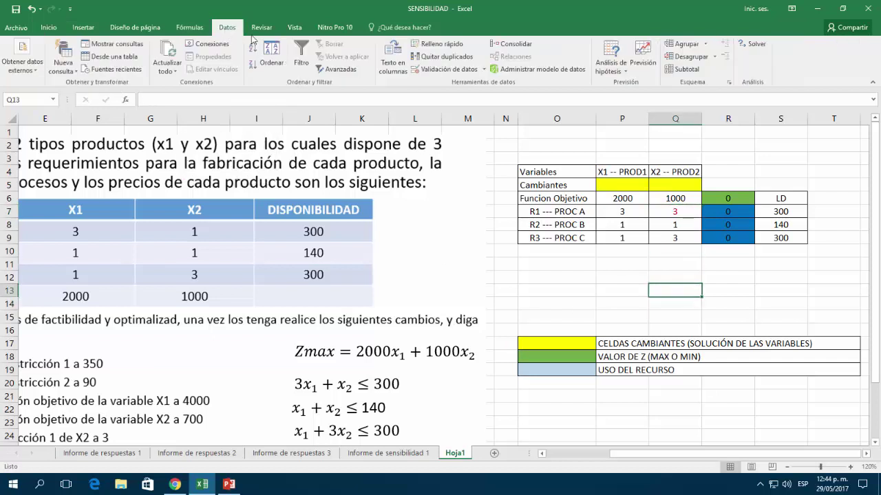
click(753, 44)
click(281, 407)
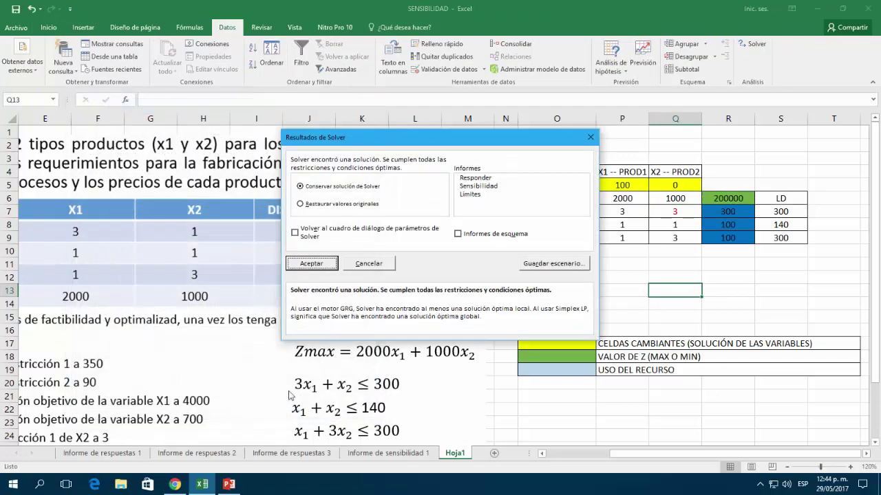
click(471, 178)
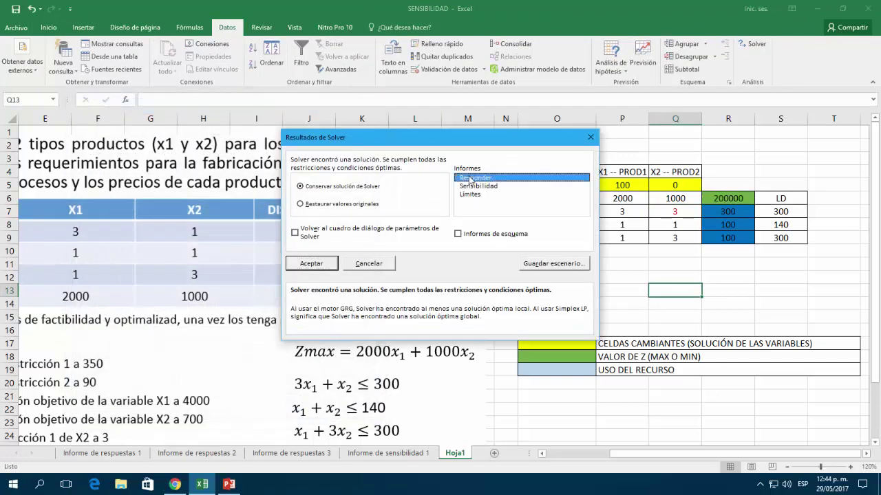
click(309, 264)
Examine the variable values, objective value and slack of constraints R2 and R3 in Informe de respuestas 4
click(370, 454)
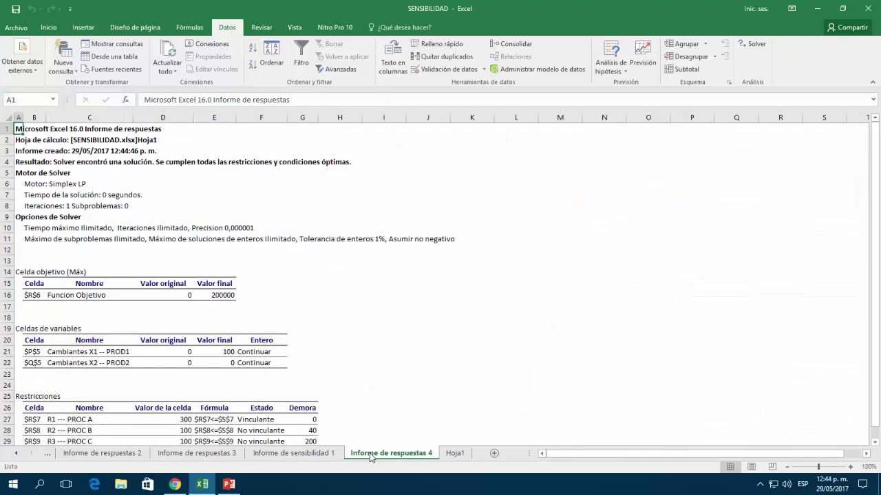
scroll(177, 303, down, 2)
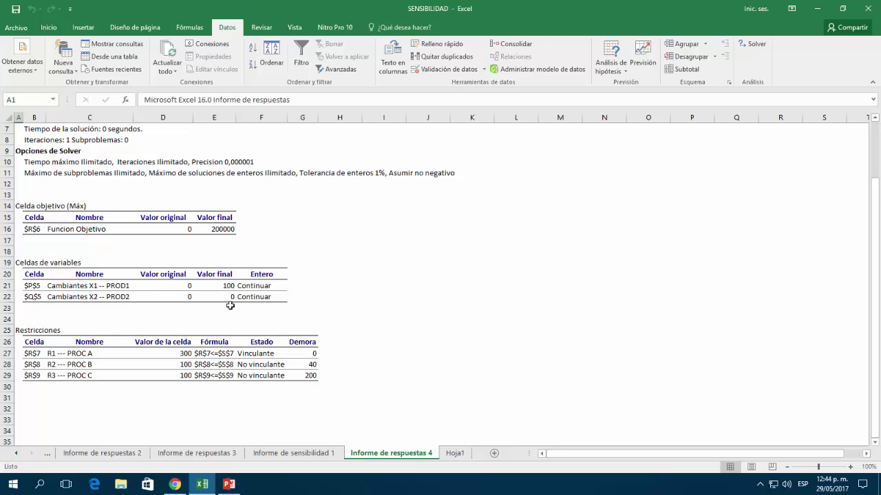
click(230, 231)
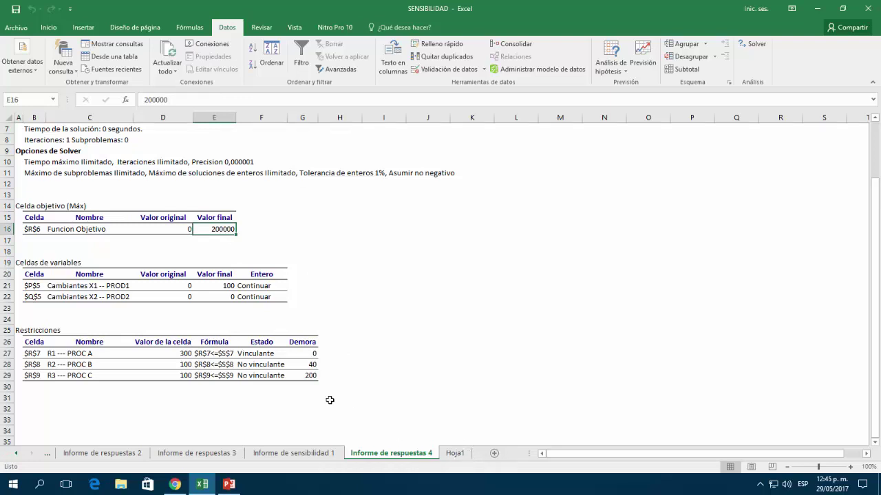
drag(59, 366, 172, 366)
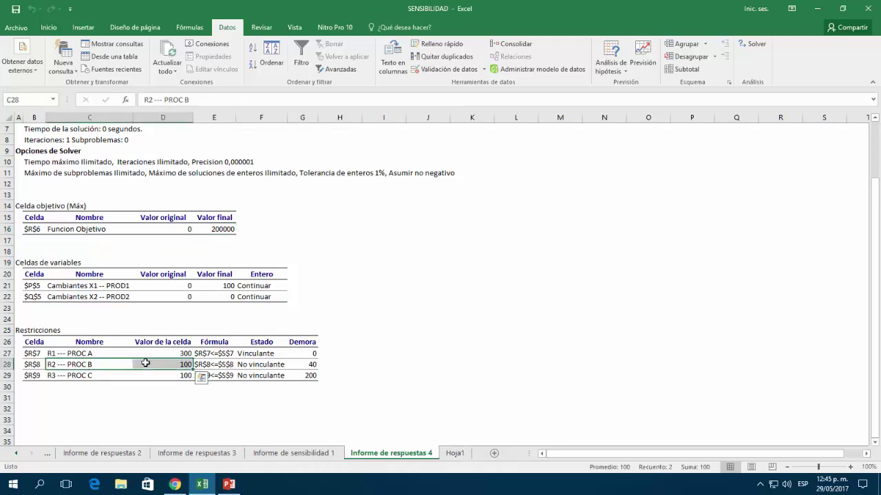
click(57, 377)
click(312, 366)
click(314, 376)
click(314, 368)
click(313, 378)
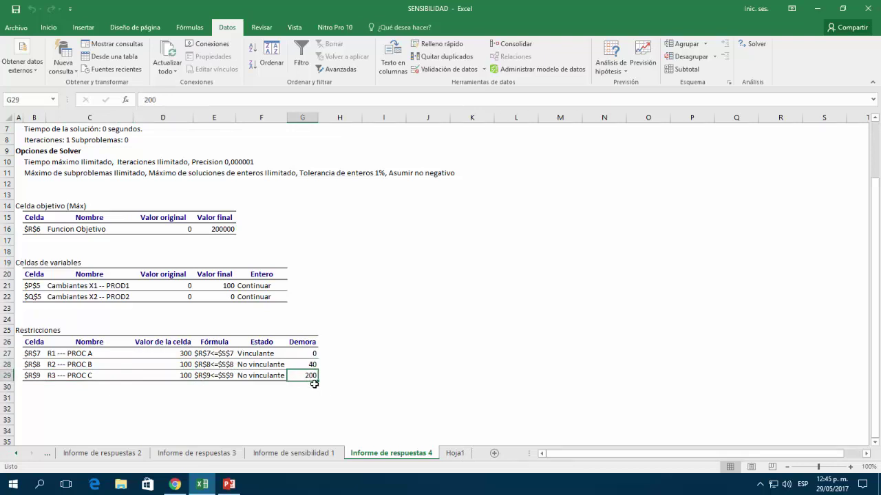
Restore X2's coefficient in constraint R1 (Q7) on Hoja1 to 1 and return its font to the automatic colour
click(454, 454)
click(688, 216)
text(1)
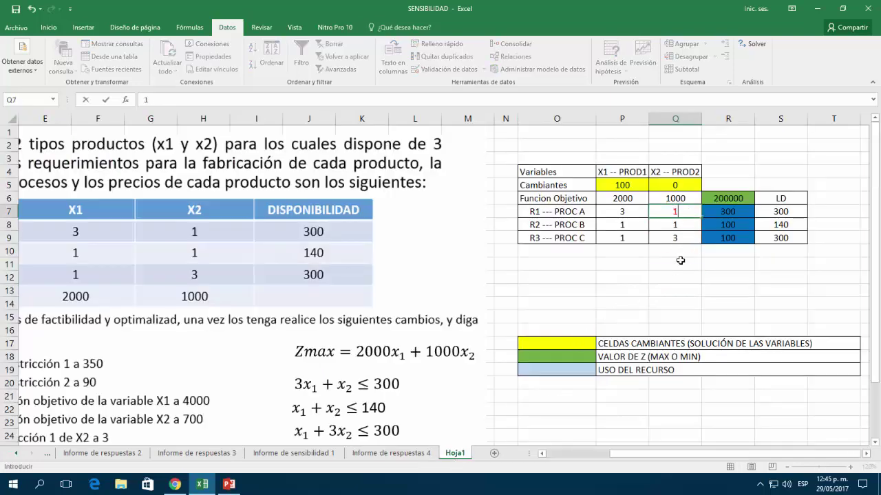
click(106, 100)
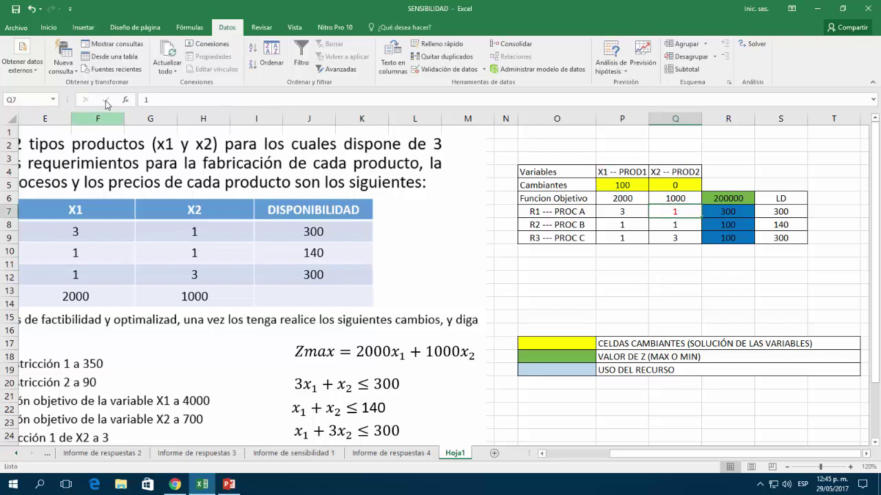
click(48, 27)
click(199, 67)
click(199, 81)
Clear the current solution values from the changing cells P5:Q5
drag(619, 186, 657, 188)
key(Delete)
click(621, 316)
Enter the added constraint X1 ≥ 90 in row 10 of Hoja1 as R4, with coefficients 1 and 0 and right-hand side 90
scroll(461, 371, down, 2)
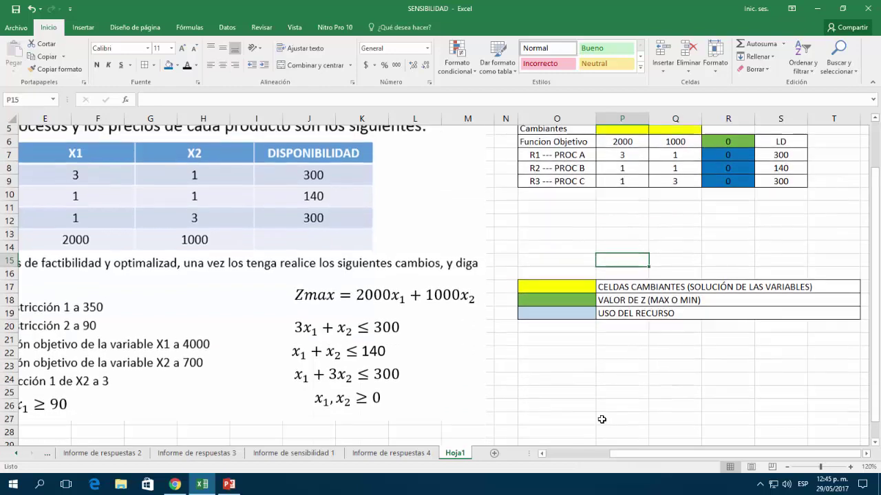
drag(661, 453, 597, 465)
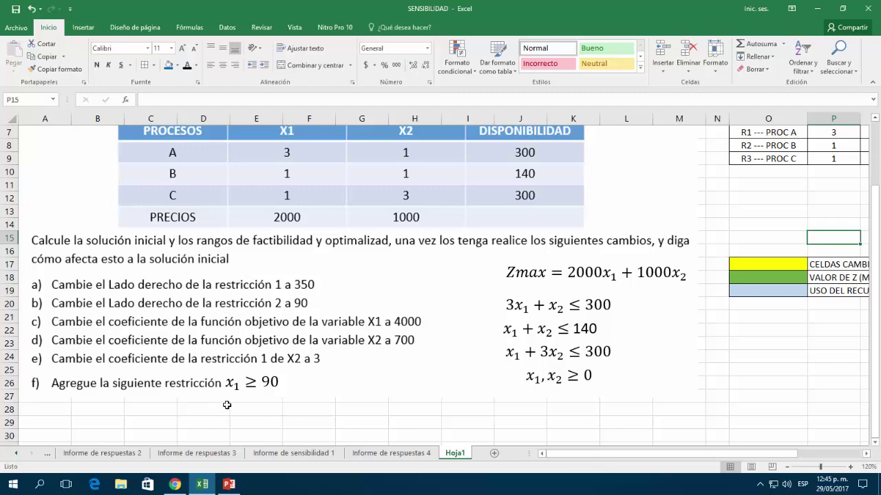
drag(588, 455, 683, 454)
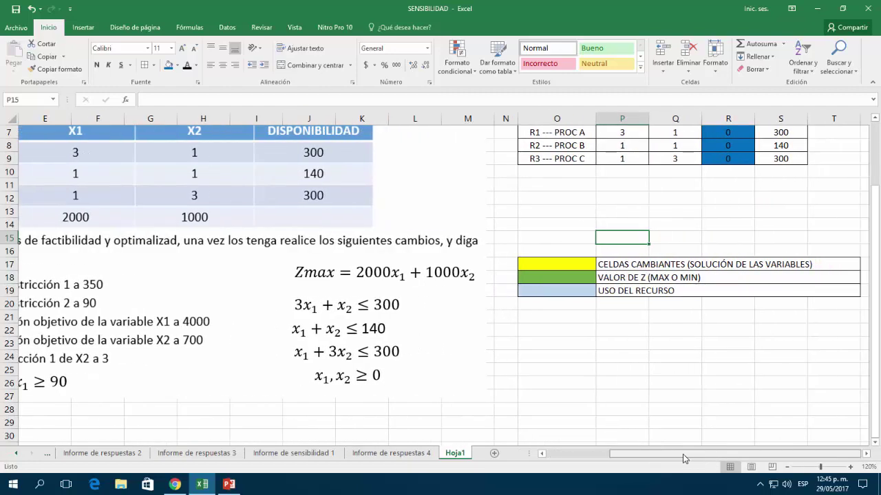
scroll(584, 292, up, 2)
click(557, 255)
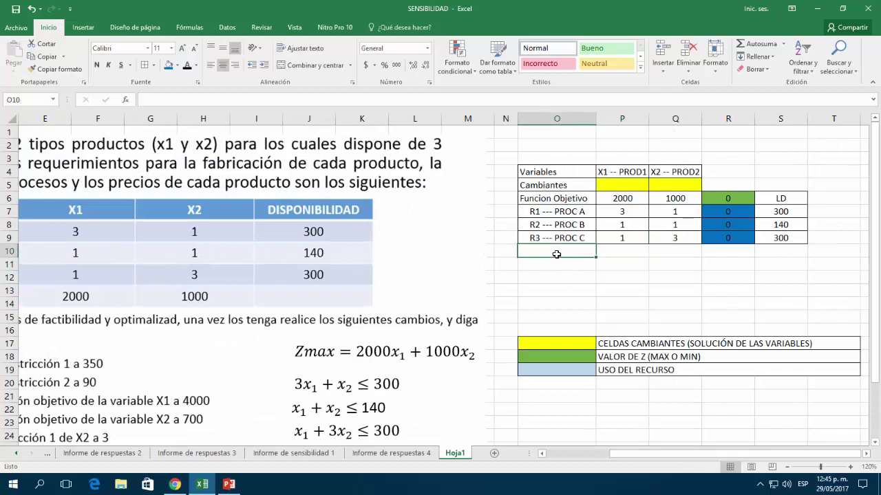
text(R4)
key(Tab)
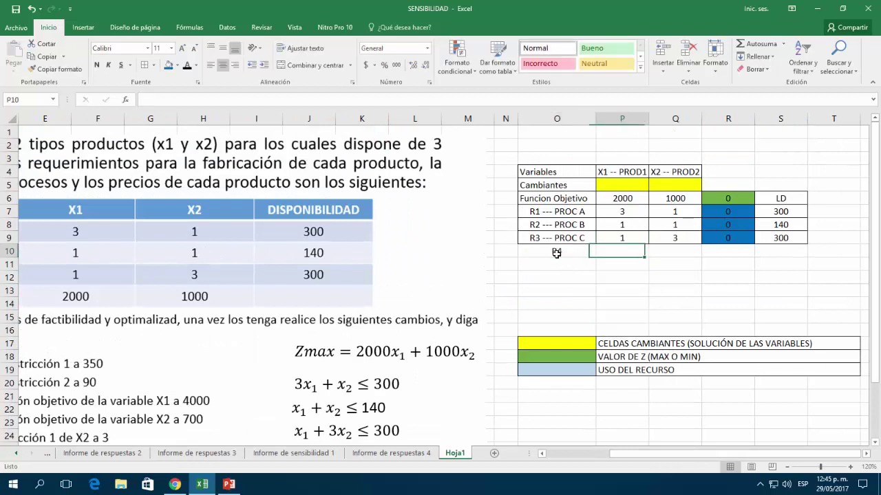
text(1)
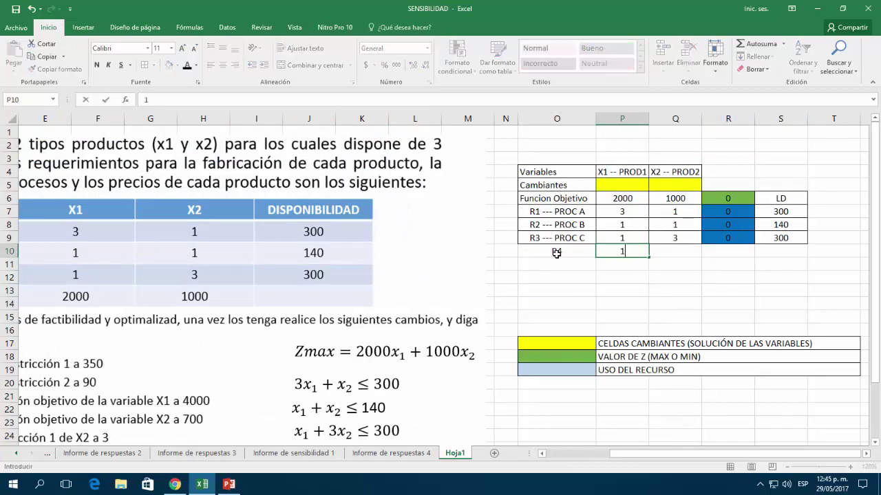
key(Tab)
text(0)
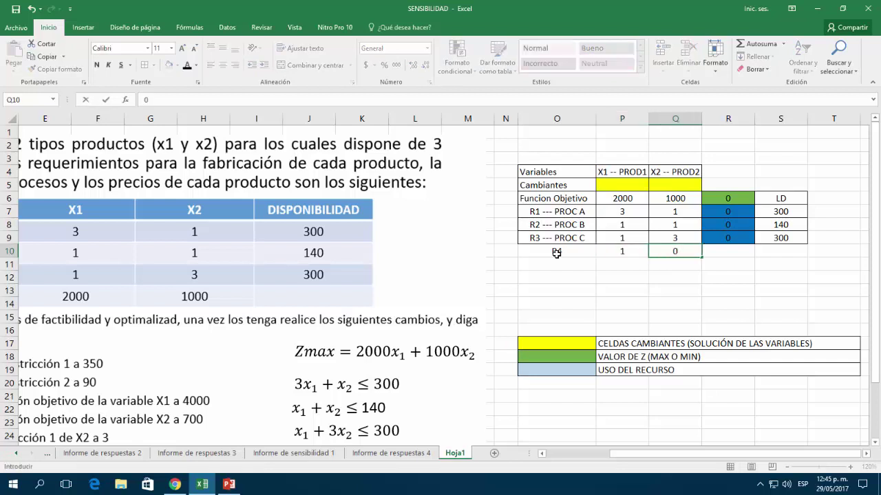
key(Tab)
key(Tab)
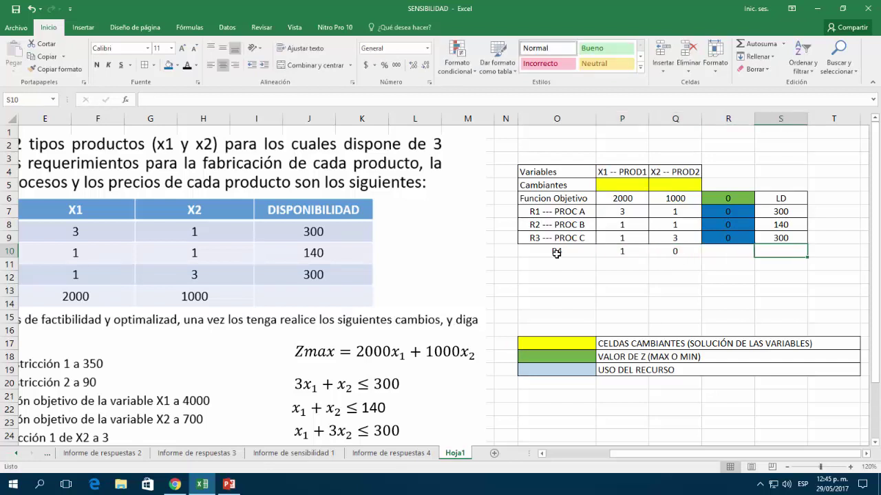
text(90)
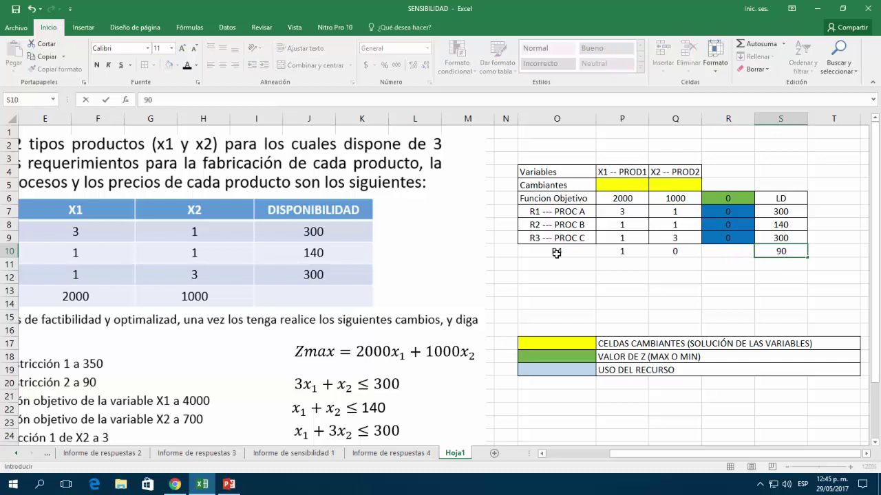
Add cell borders to the R4 row (O10:S10) and copy R3's resource-use formula from R9 down to R10
drag(556, 253, 804, 253)
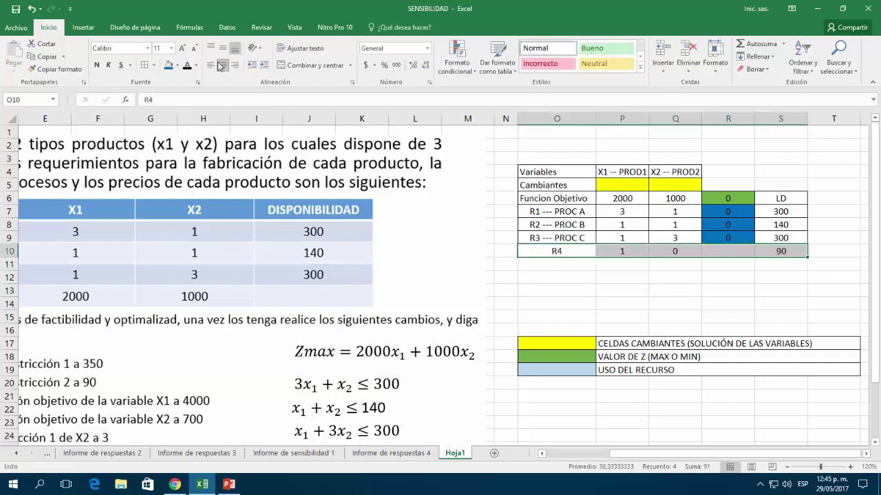
click(669, 301)
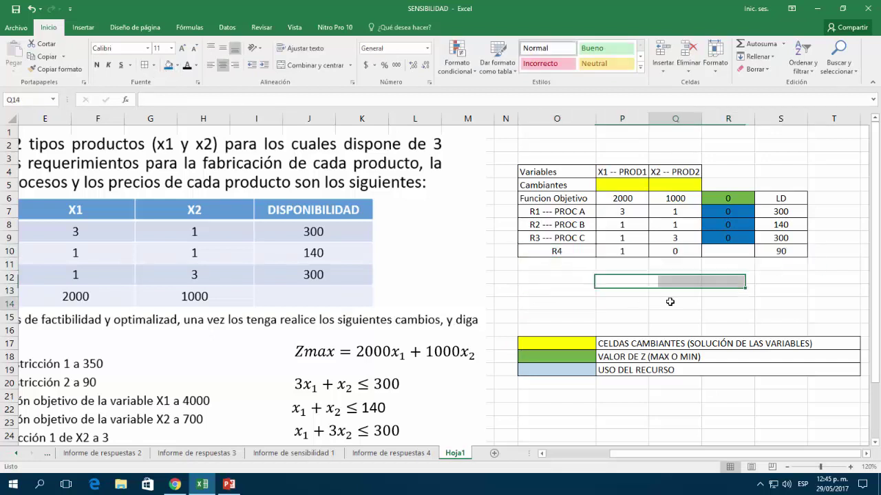
drag(613, 252, 678, 252)
click(735, 240)
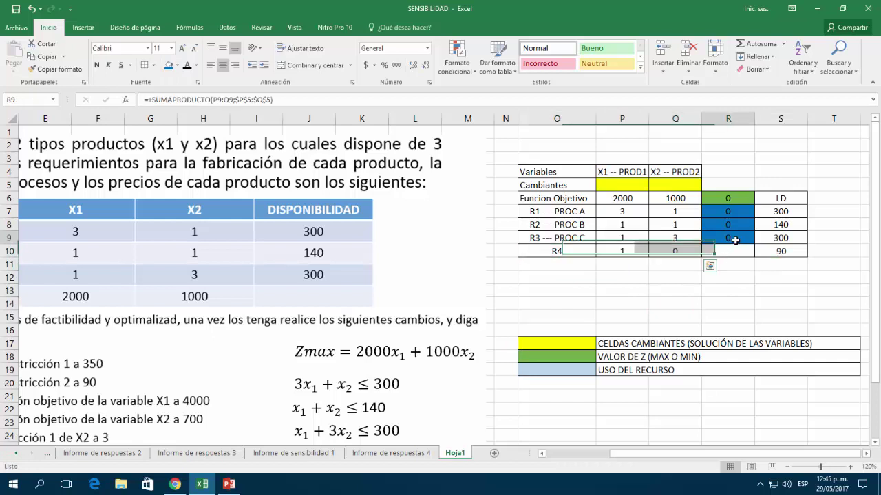
drag(756, 244, 756, 254)
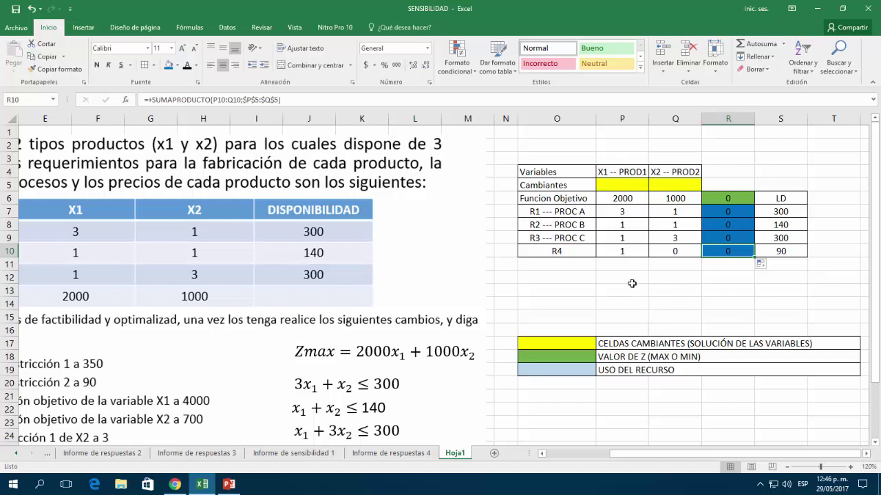
Colour the font of the new R4 row (O10:S10) red
drag(552, 251, 777, 249)
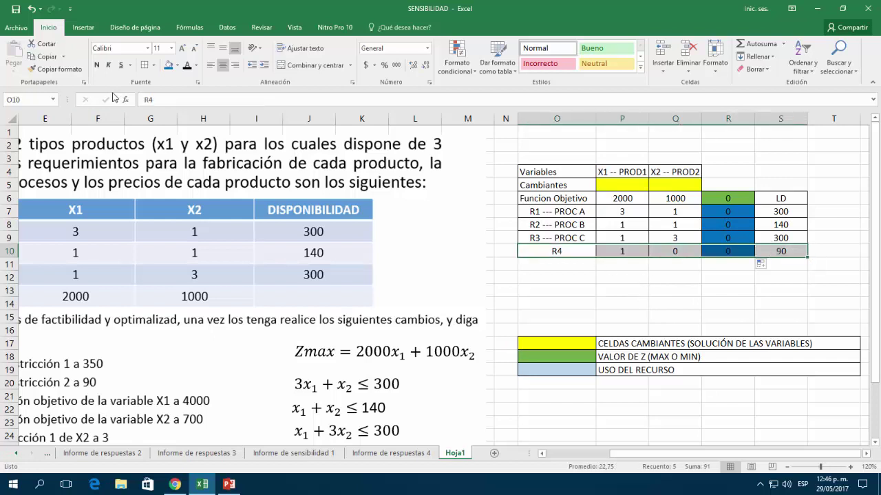
click(196, 66)
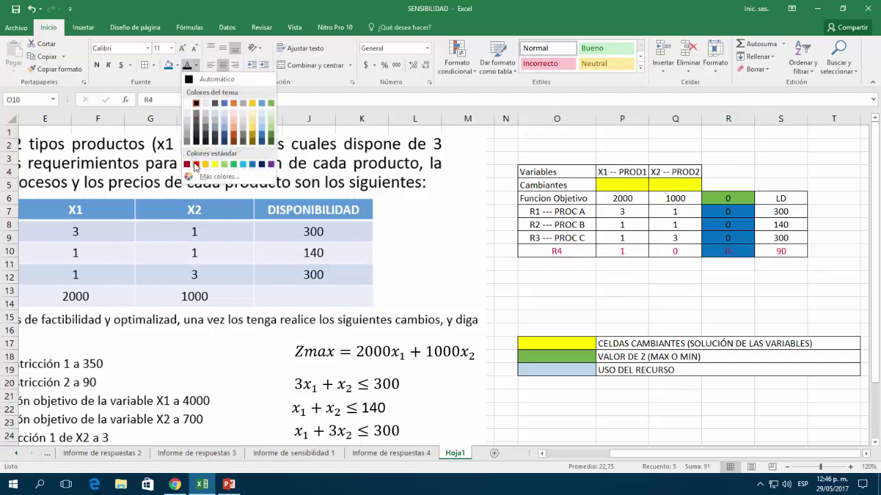
click(196, 164)
click(585, 301)
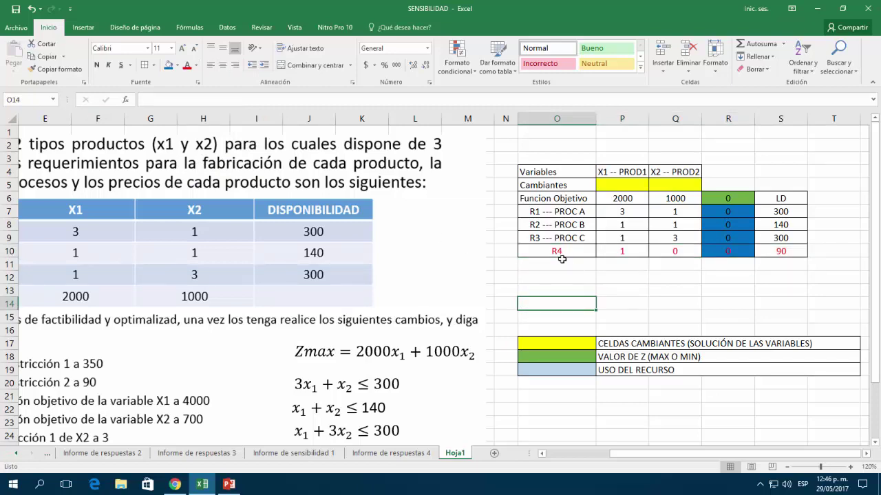
Add the constraint $R$10 >= $S$10 to the Solver model
click(221, 27)
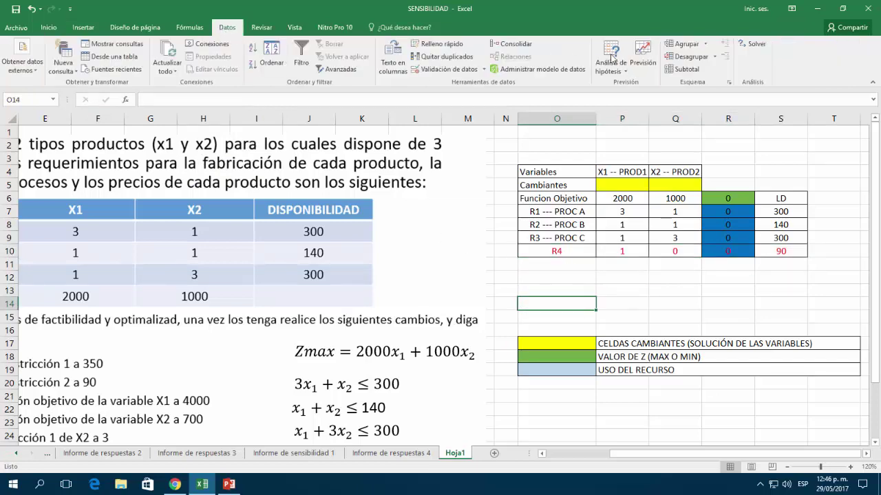
click(756, 45)
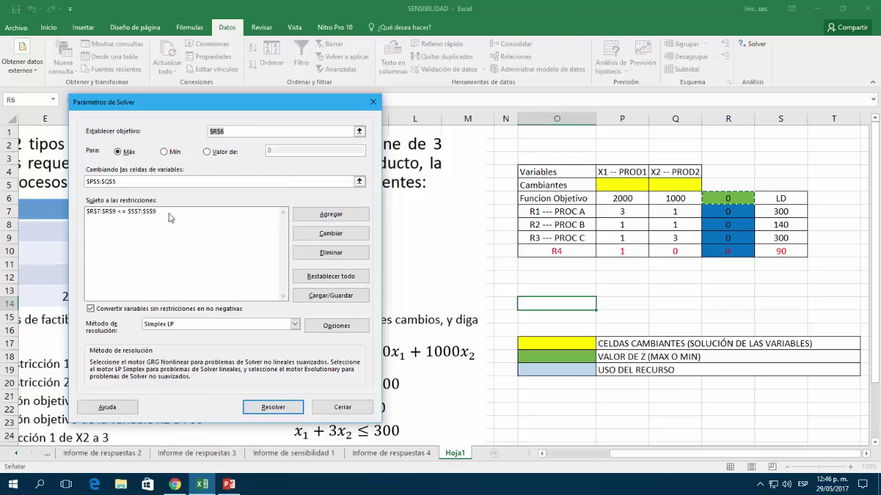
click(332, 214)
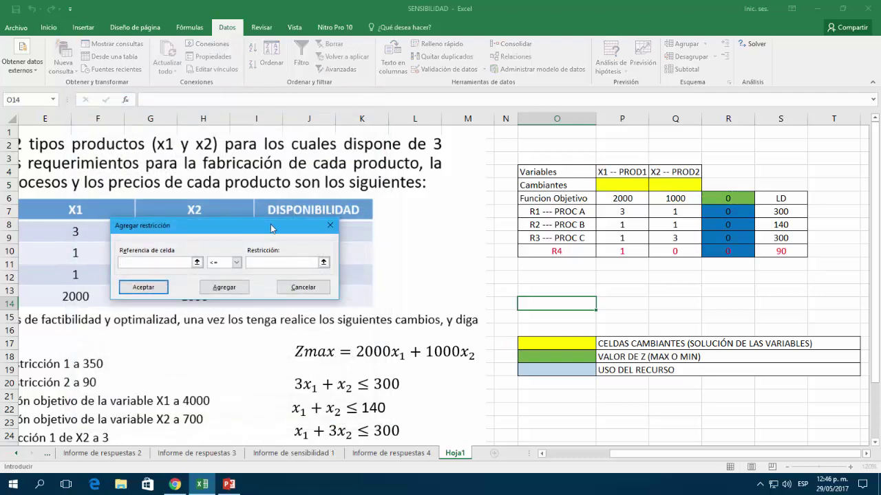
drag(185, 234, 631, 279)
click(728, 251)
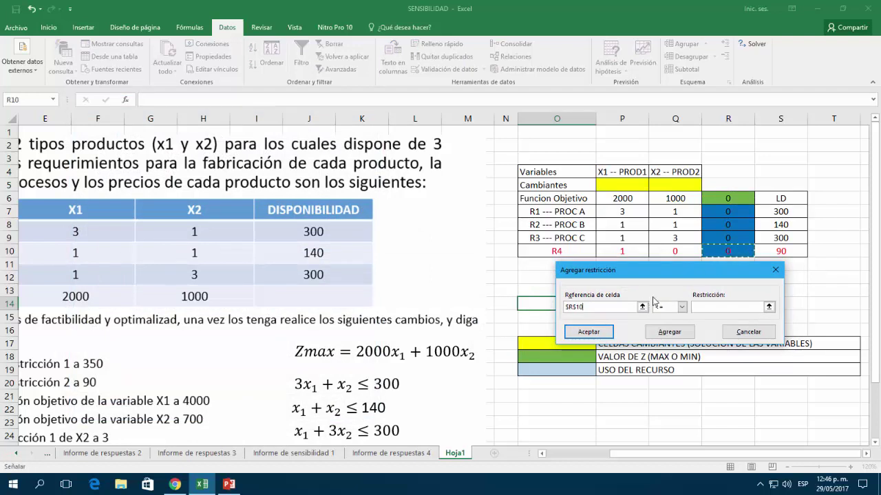
click(682, 307)
click(682, 308)
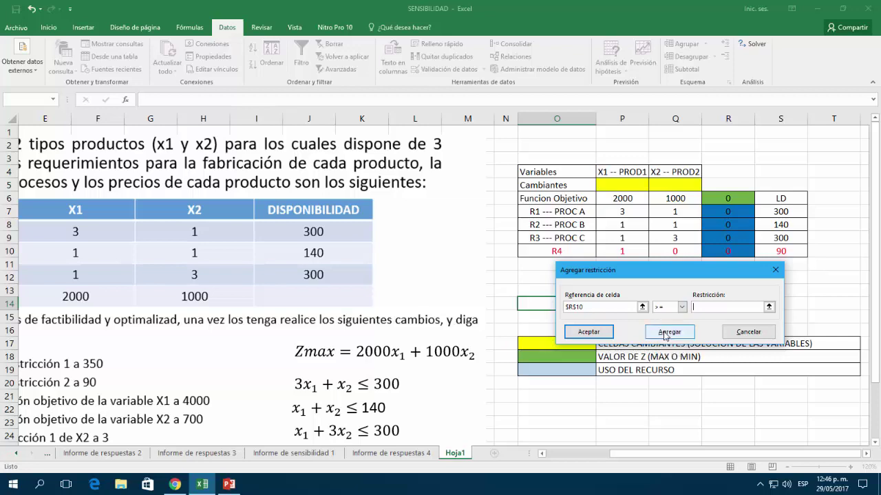
click(668, 333)
click(723, 309)
click(785, 252)
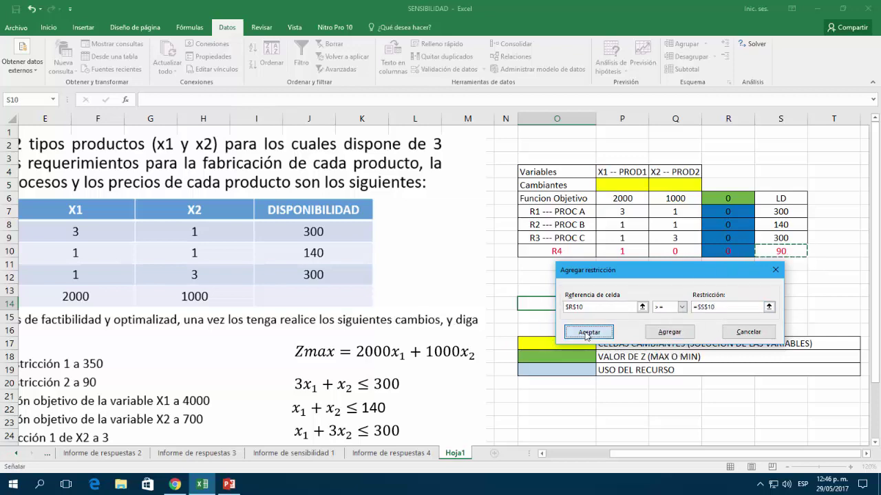
click(587, 333)
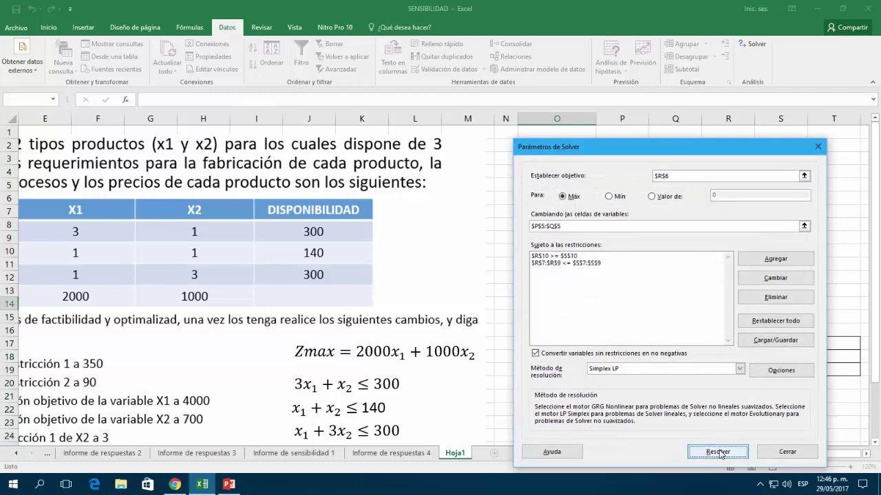
Run Solver with the added R4 constraint, keeping the solution and generating the Responder report
click(717, 452)
click(472, 180)
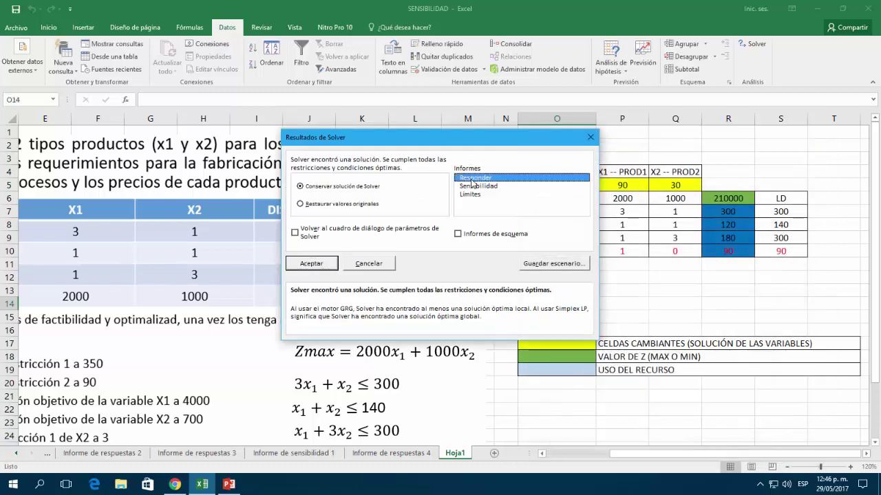
click(329, 266)
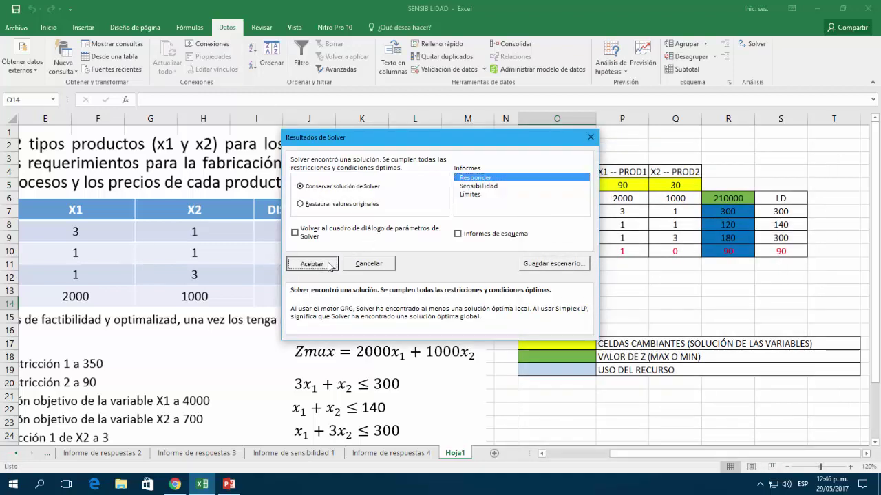
Examine the variable values, objective value and slack of constraints R2 and R3 in Informe de respuestas 5, and return to Hoja1
click(394, 459)
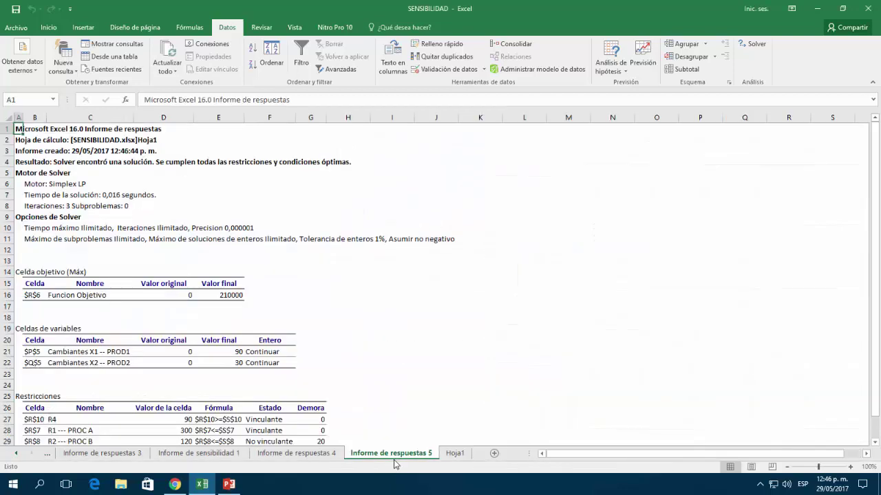
scroll(223, 339, down, 2)
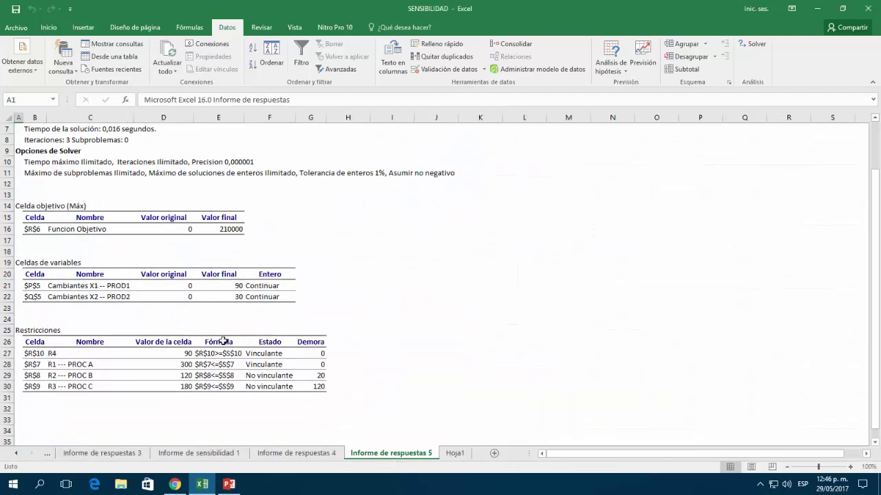
drag(236, 289, 235, 296)
click(236, 296)
click(228, 232)
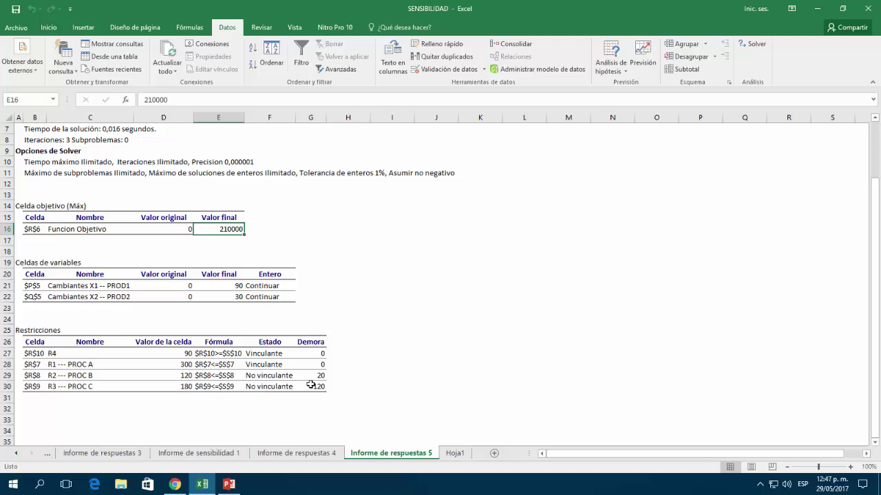
drag(320, 376, 321, 387)
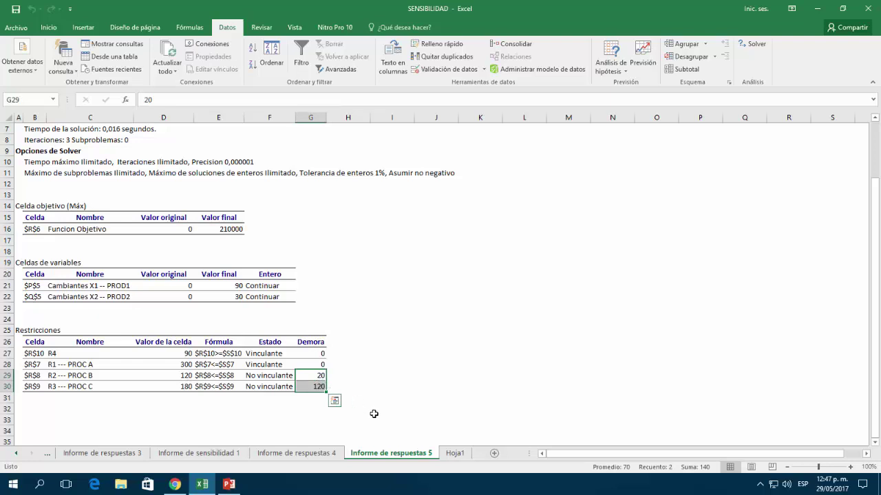
click(454, 454)
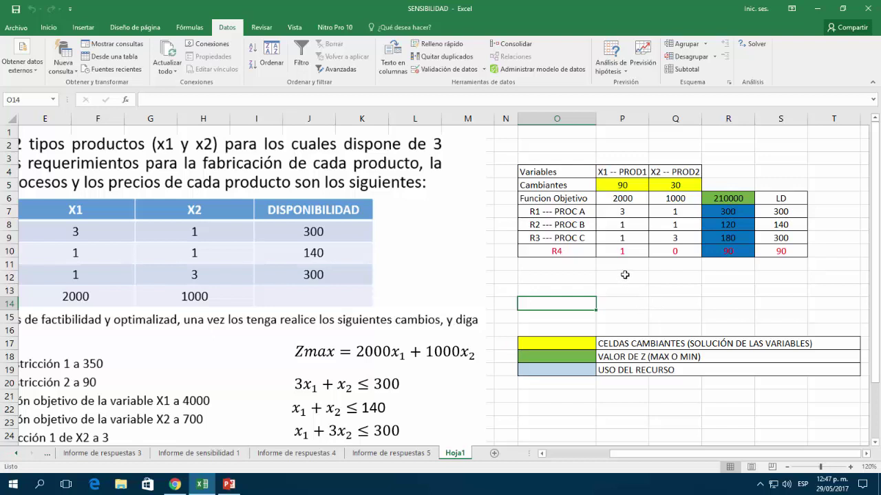
click(228, 483)
click(8, 43)
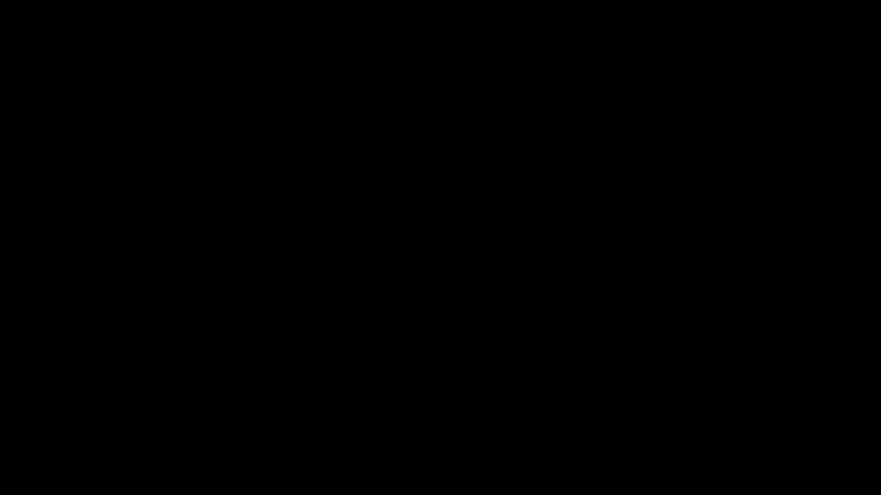